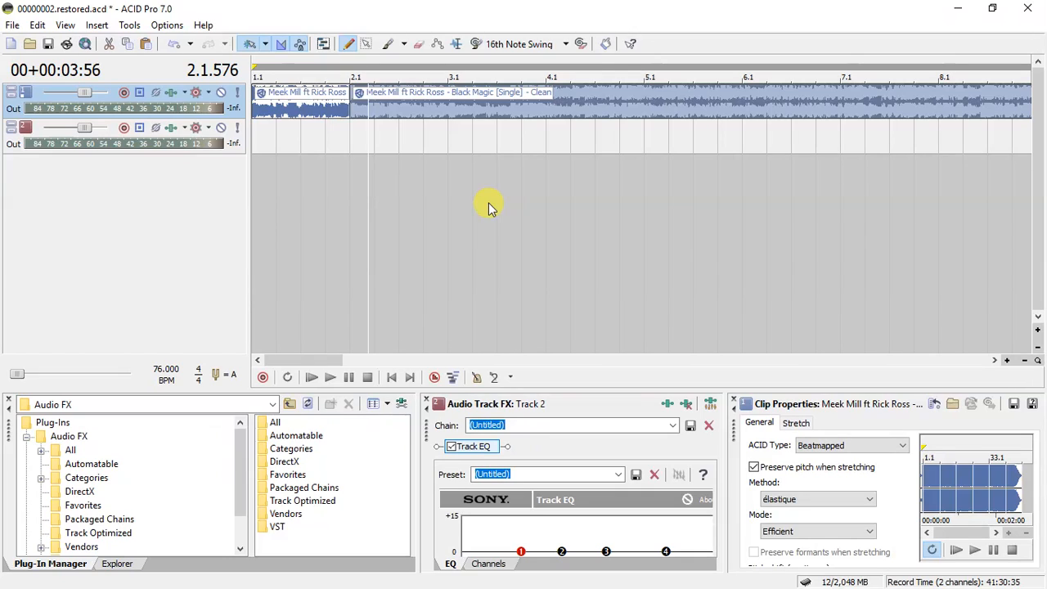
Play the song from the beginning to hear its first two measures
left_click(393, 377)
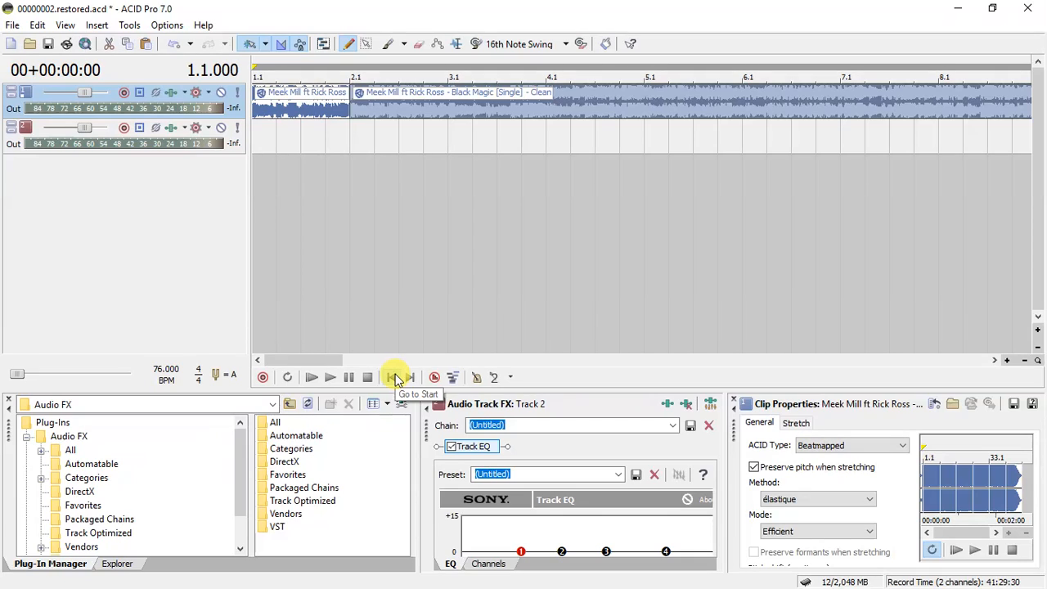
key("space")
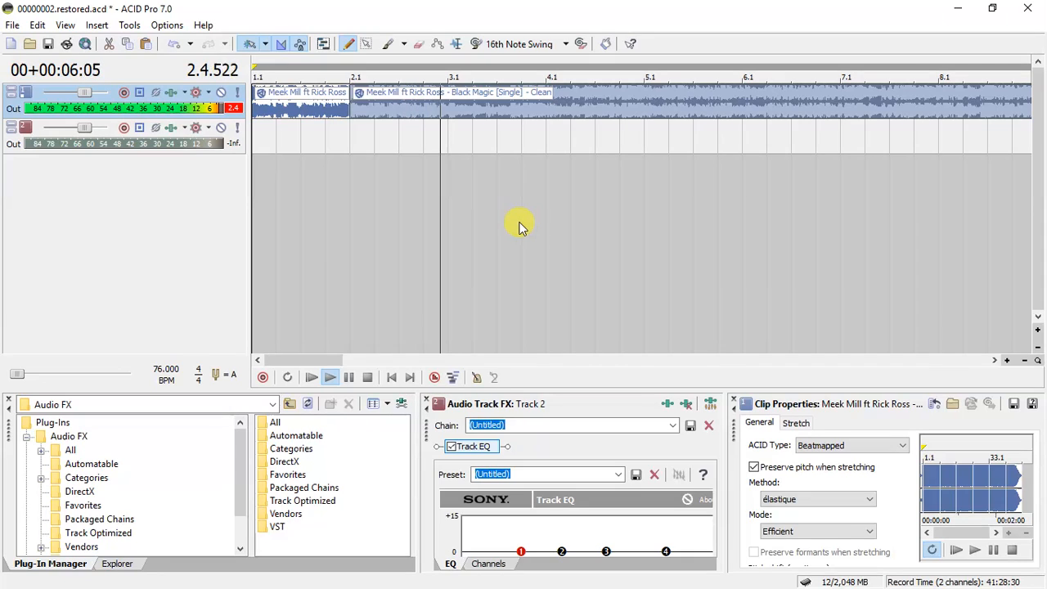
key("space")
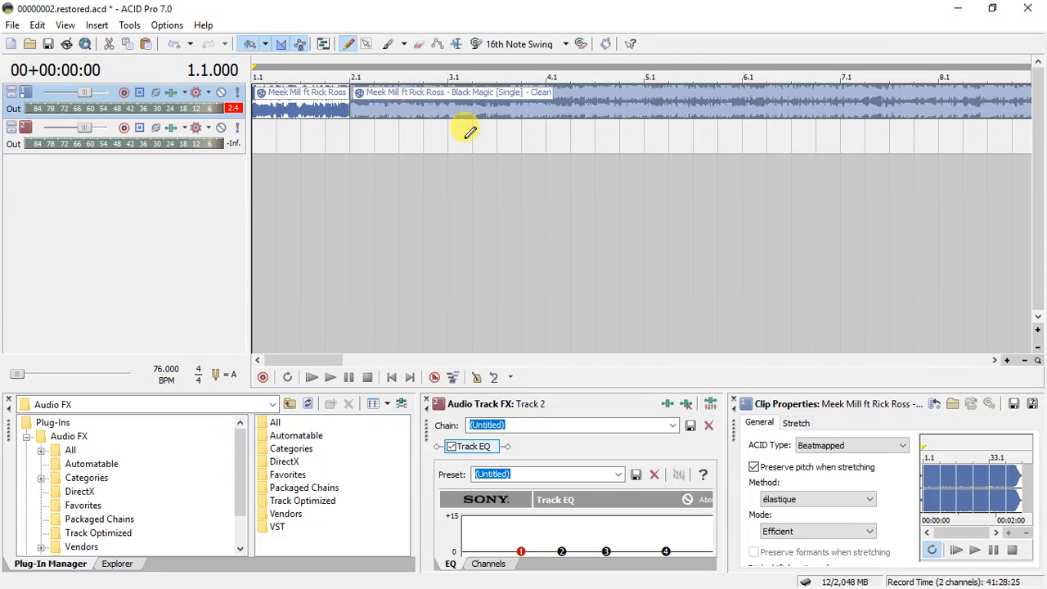
Split the song at 3.1 and move the section from 2.1 to 3.1 onto track 2 at the same position
left_click(446, 110)
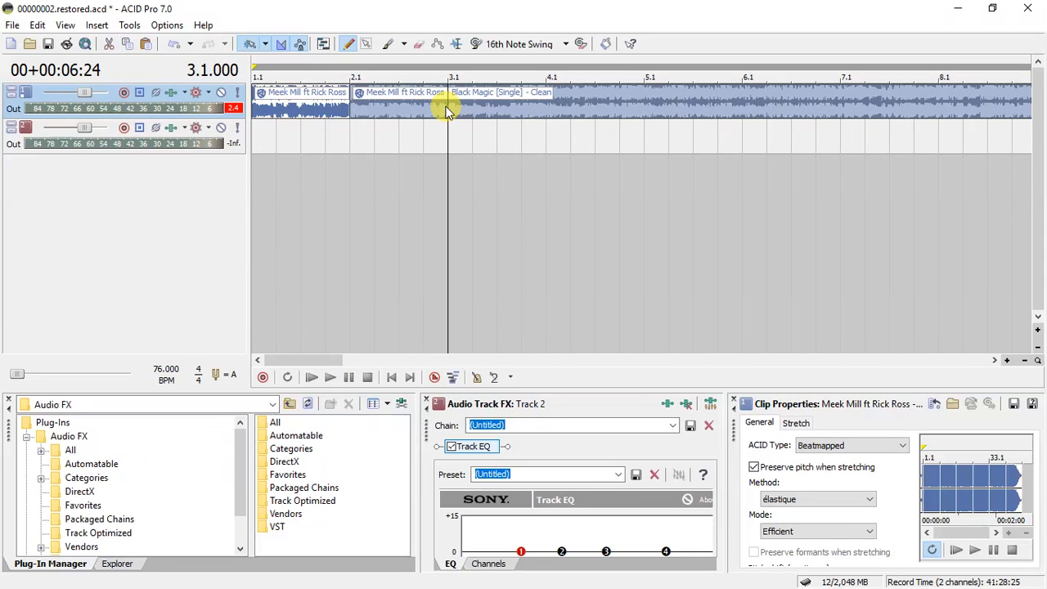
key("s")
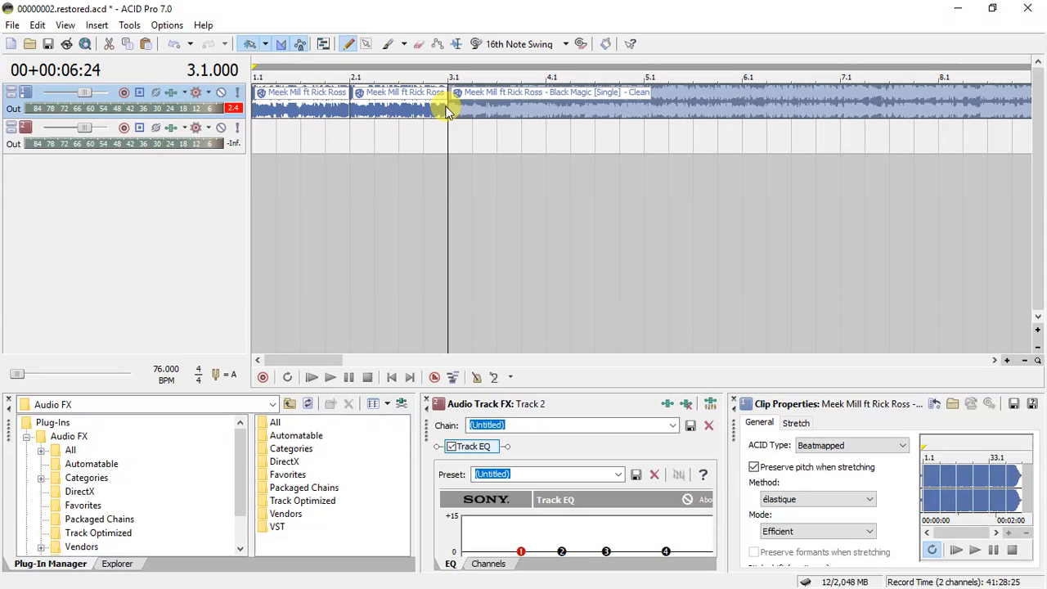
left_click(353, 107)
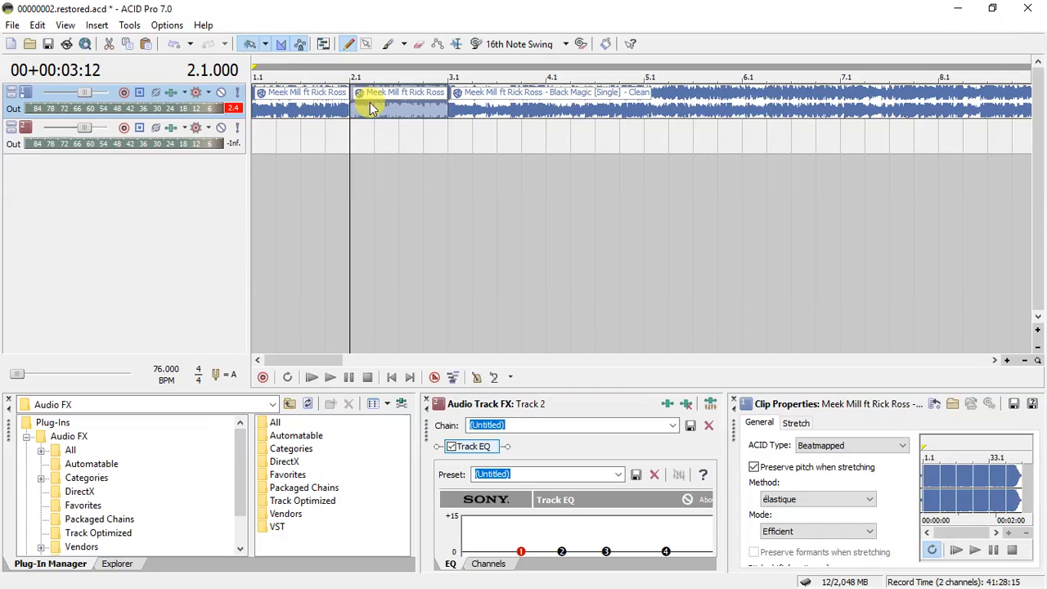
key("Delete")
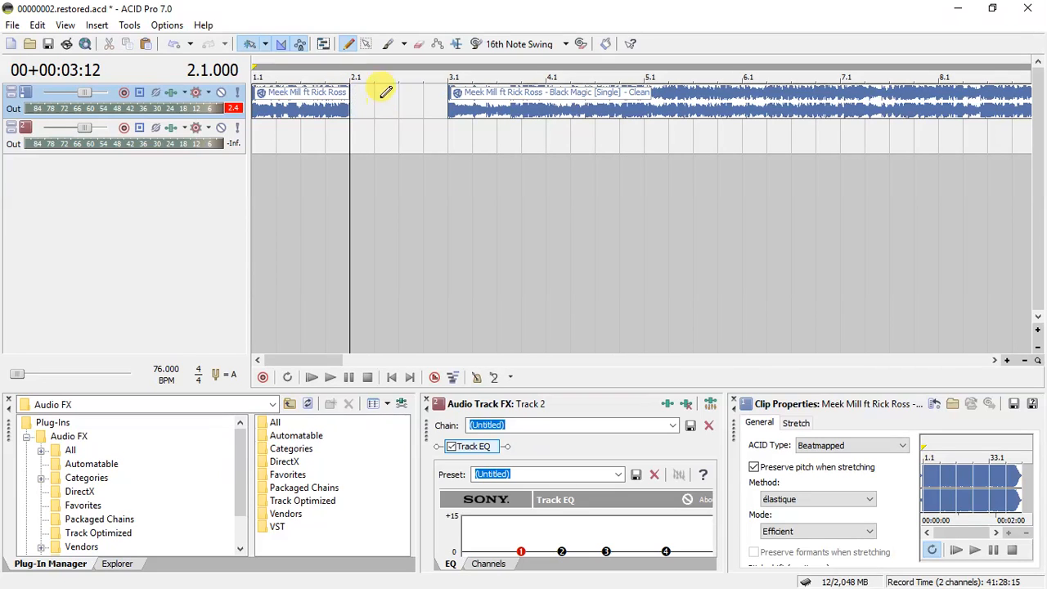
left_click(352, 136)
right_click(354, 134)
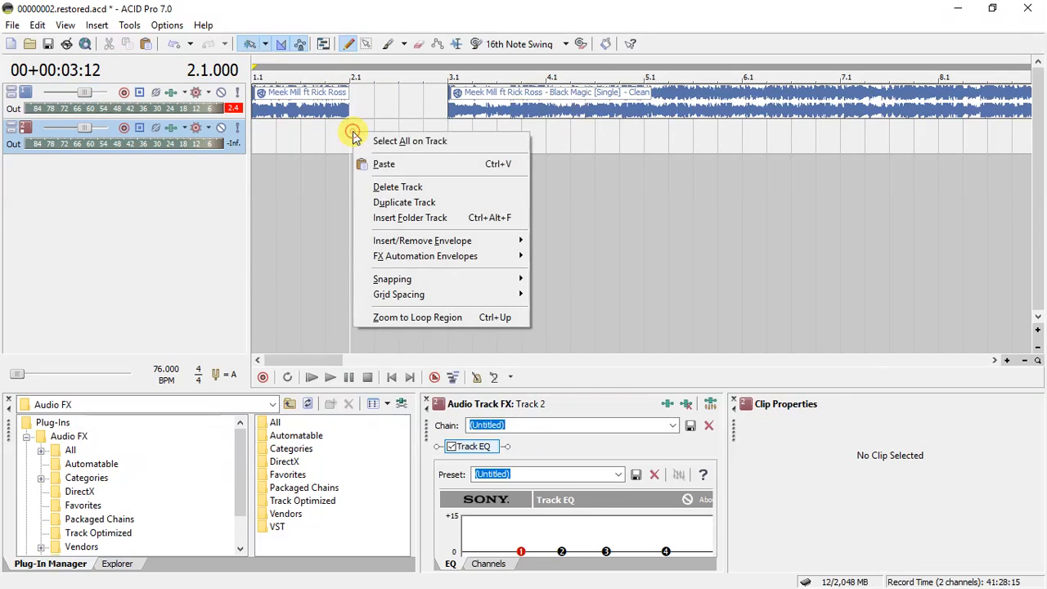
left_click(382, 164)
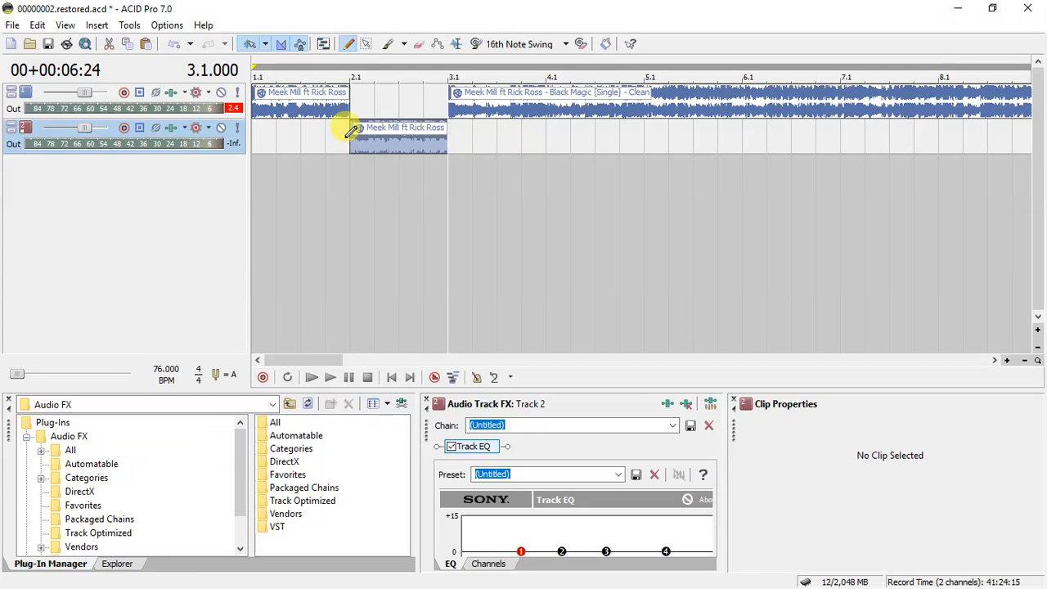
Play the section on track 2 from 2.1 to check its sound
left_click(346, 136)
key("space")
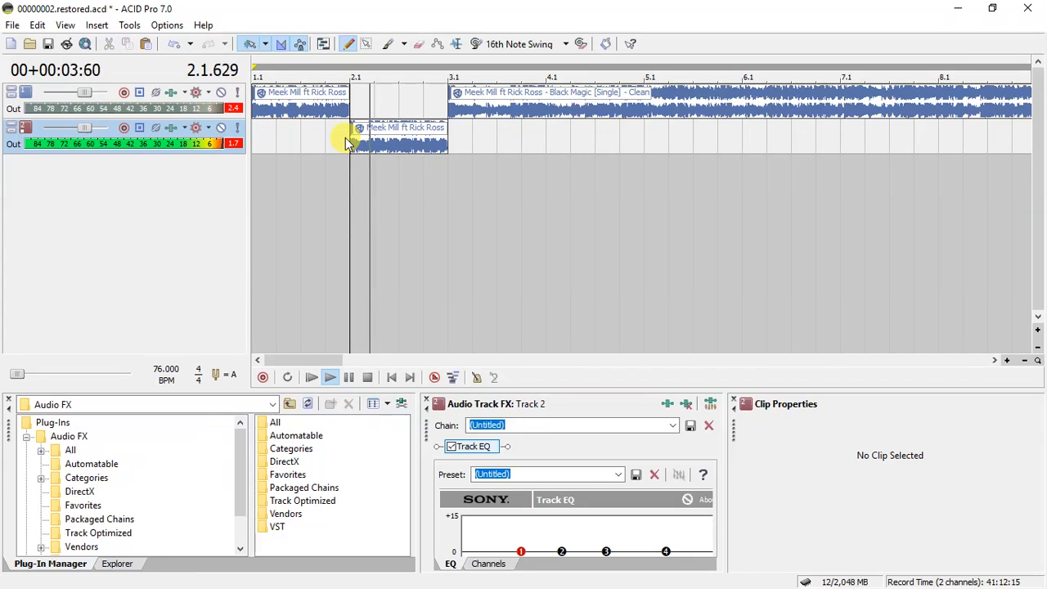
key("space")
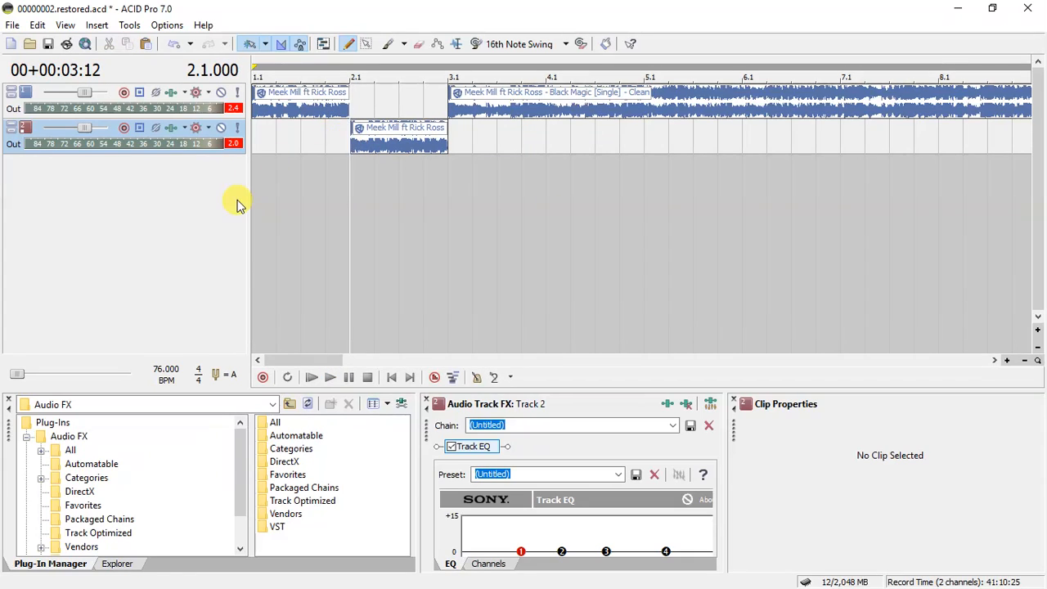
Add the Sony Flange/Wah-Wah plug-in to the effects chain of track 2
right_click(173, 130)
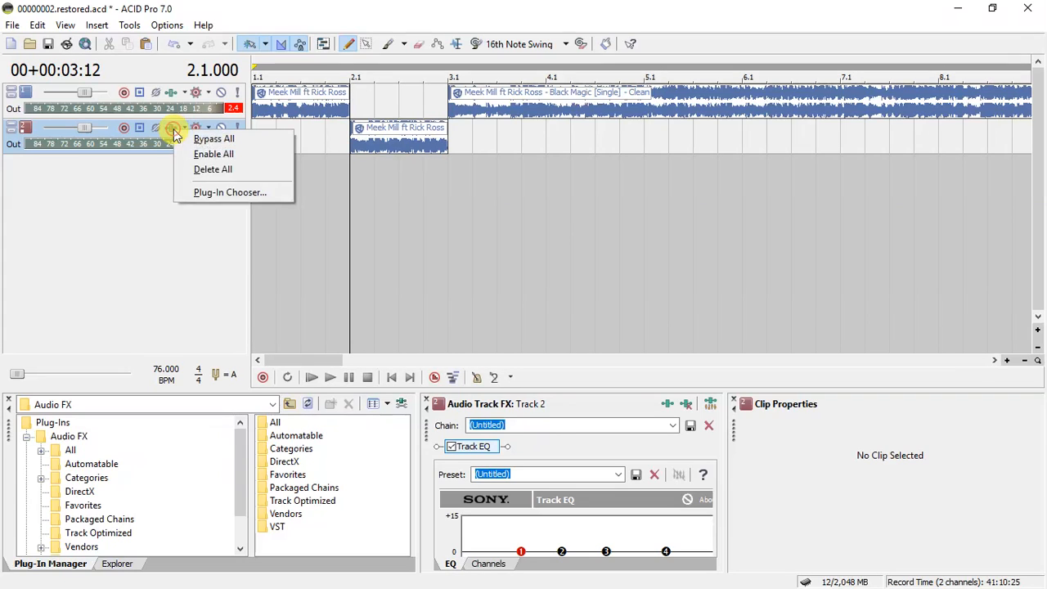
left_click(219, 194)
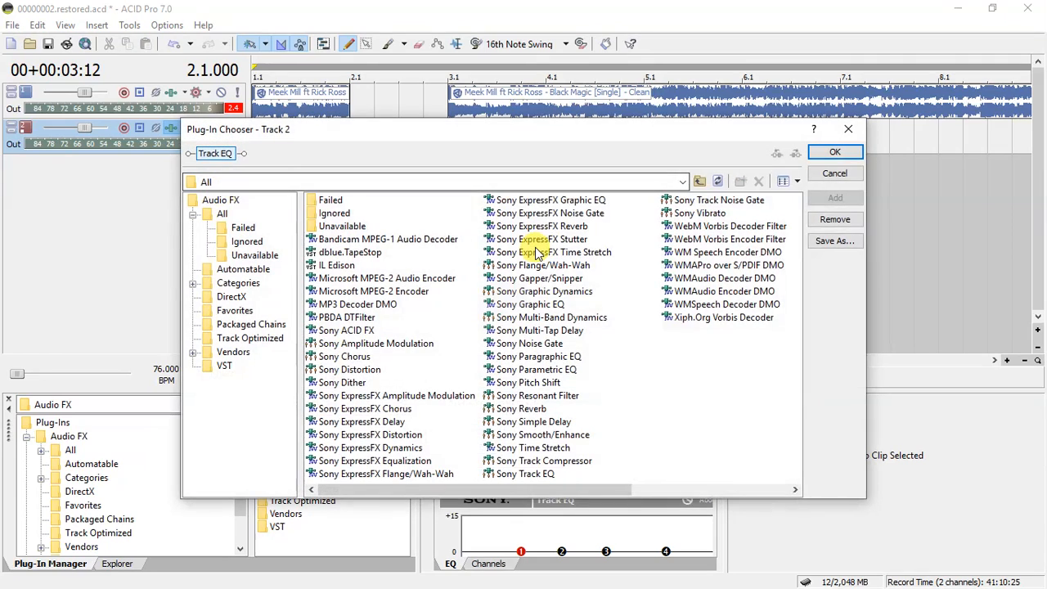
left_click(536, 265)
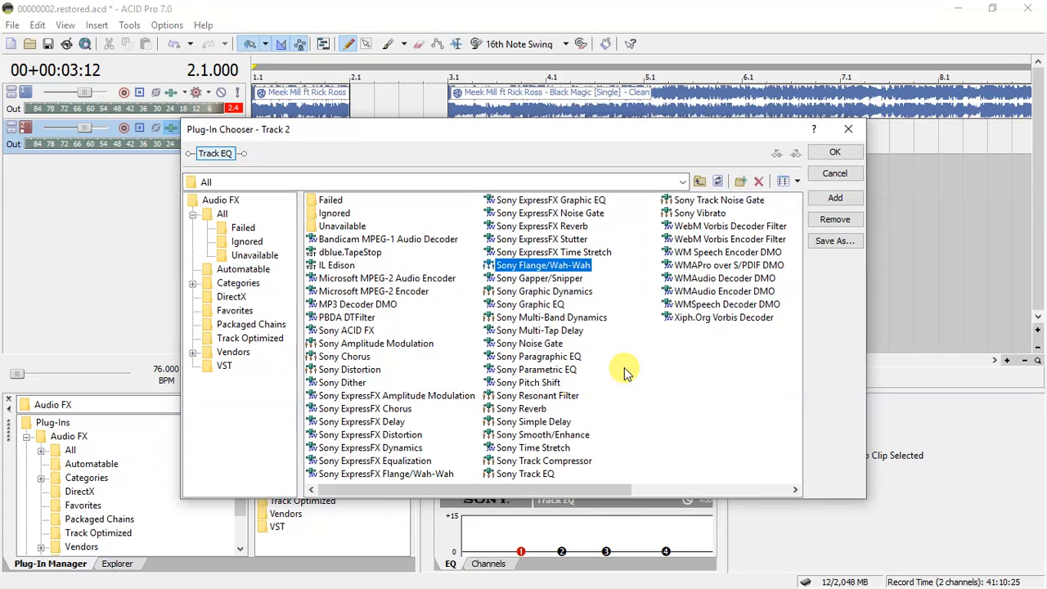
double_click(539, 270)
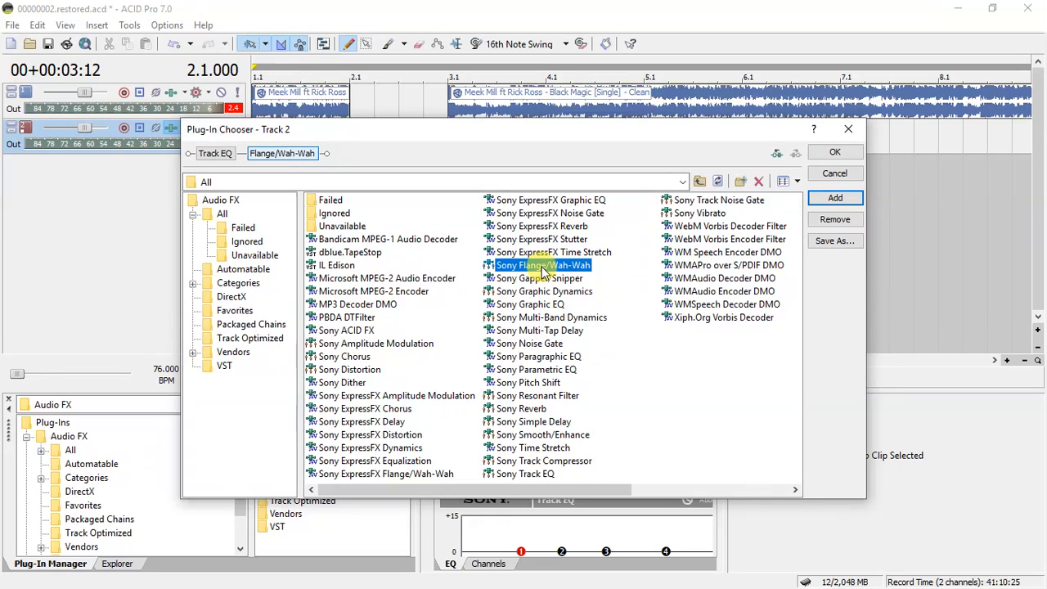
left_click(835, 152)
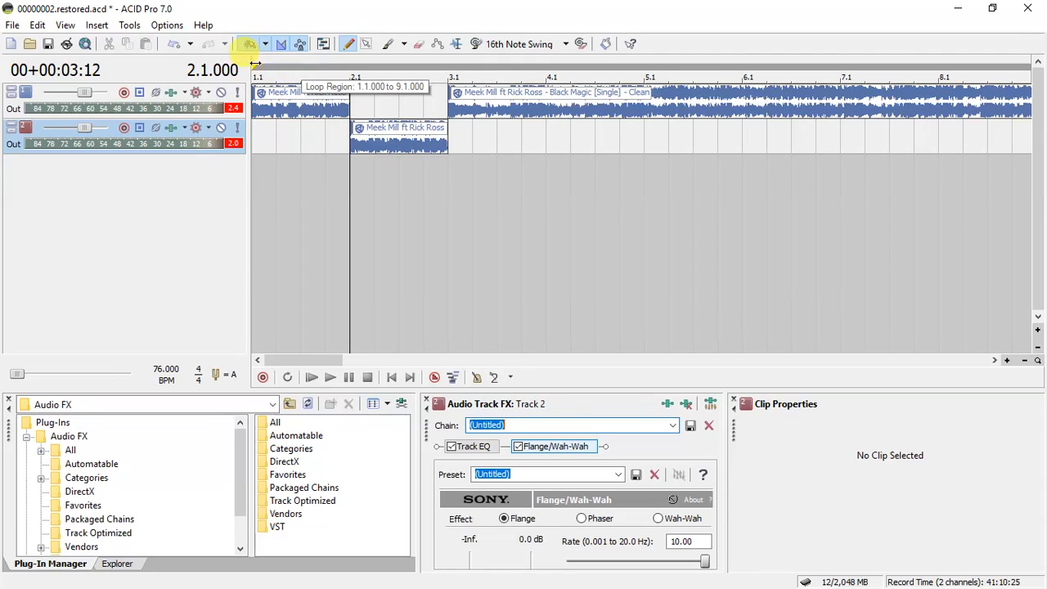
Set the loop region from 2.1 to 3.1 around the track 2 clip and turn on loop playback
left_click_drag(253, 66, 327, 70)
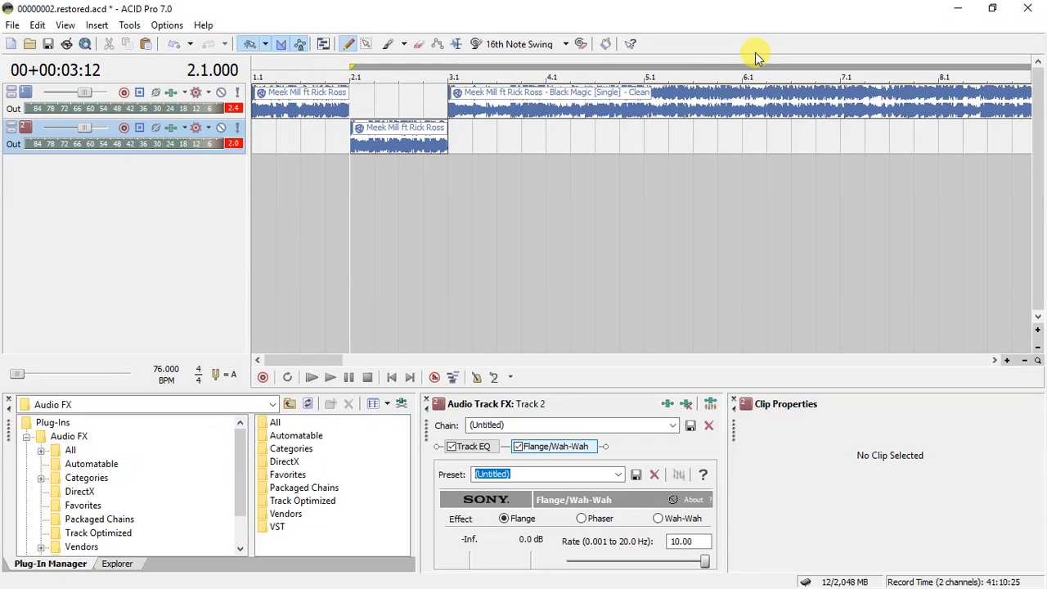
scroll(755, 52, "down", 1)
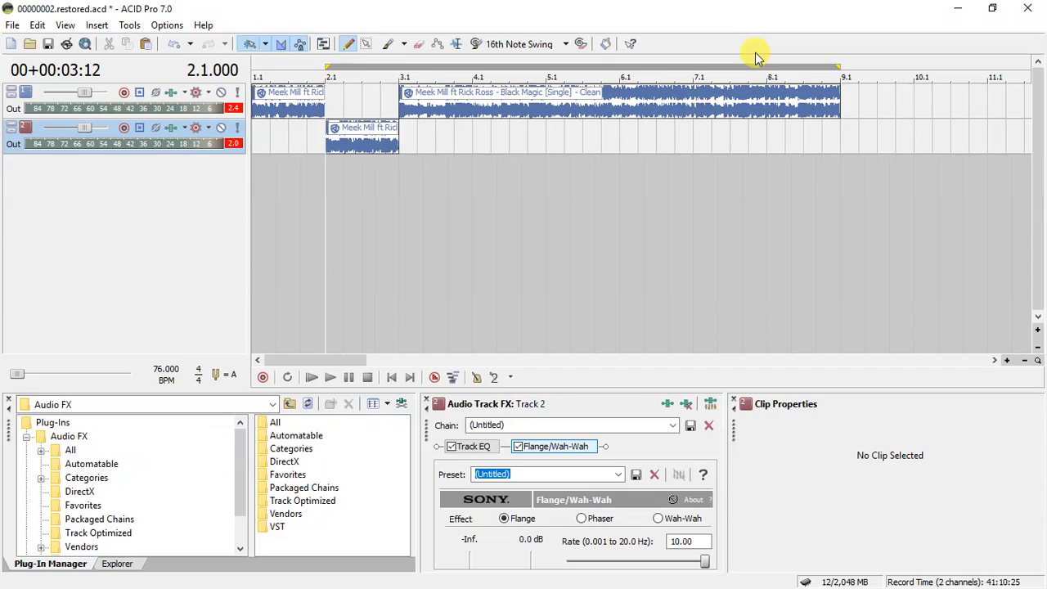
left_click_drag(839, 60, 435, 63)
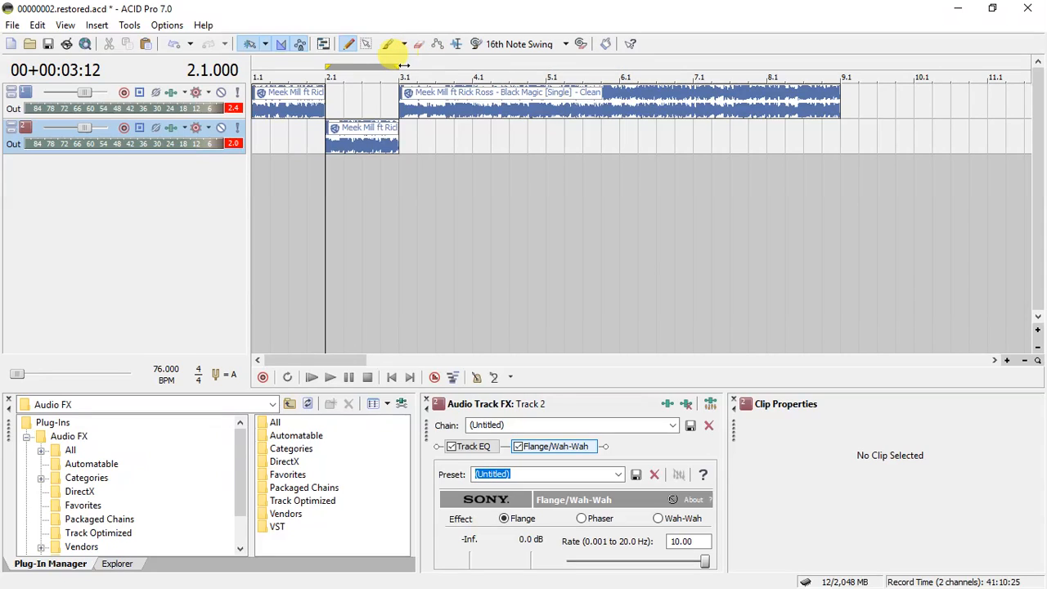
right_click(362, 71)
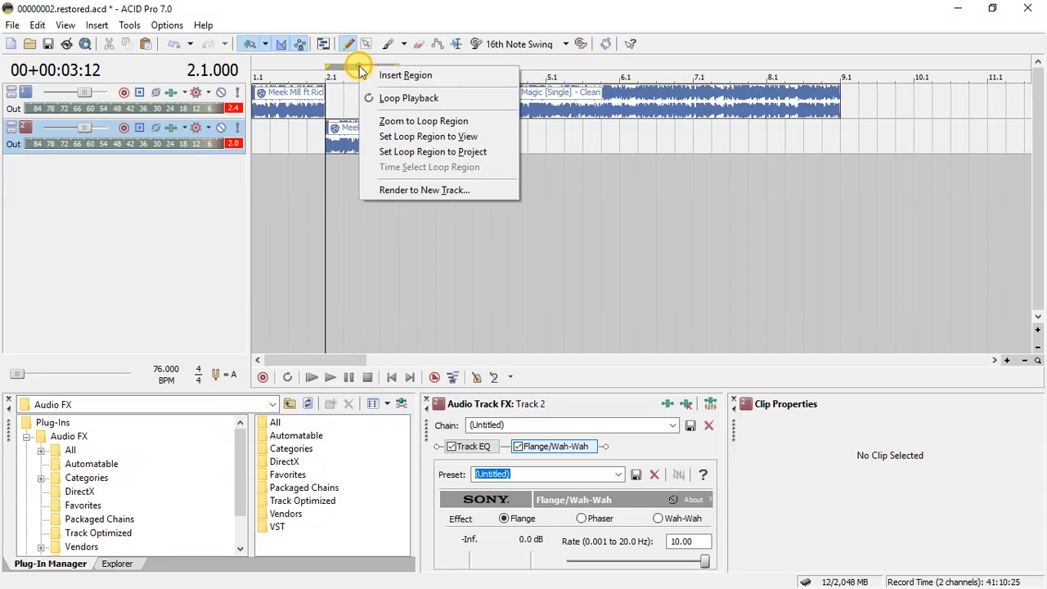
left_click(415, 99)
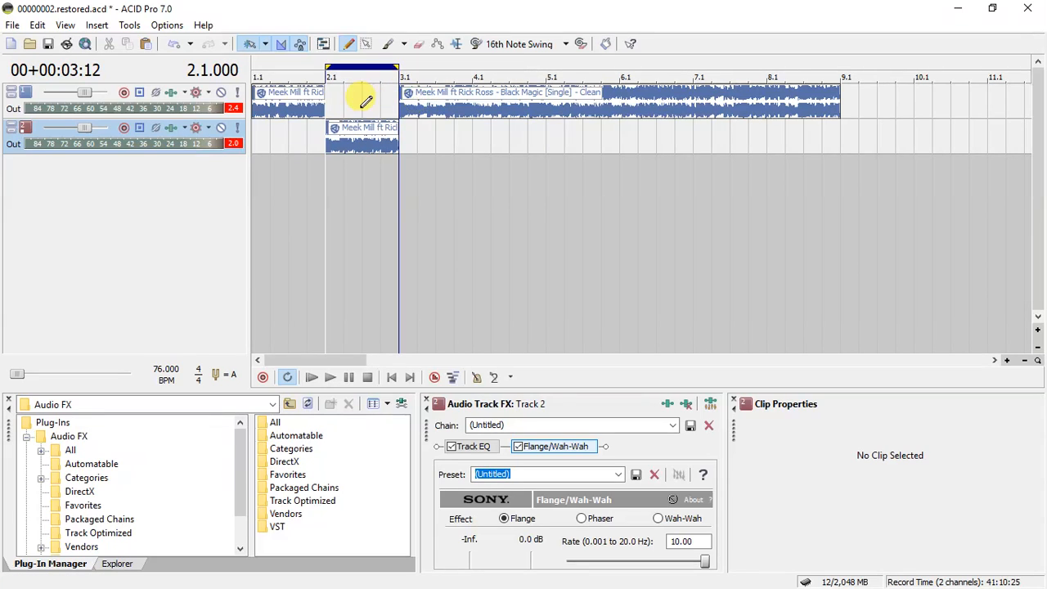
Play the looped clip from 2.1 to hear the default flange effect
left_click(282, 135)
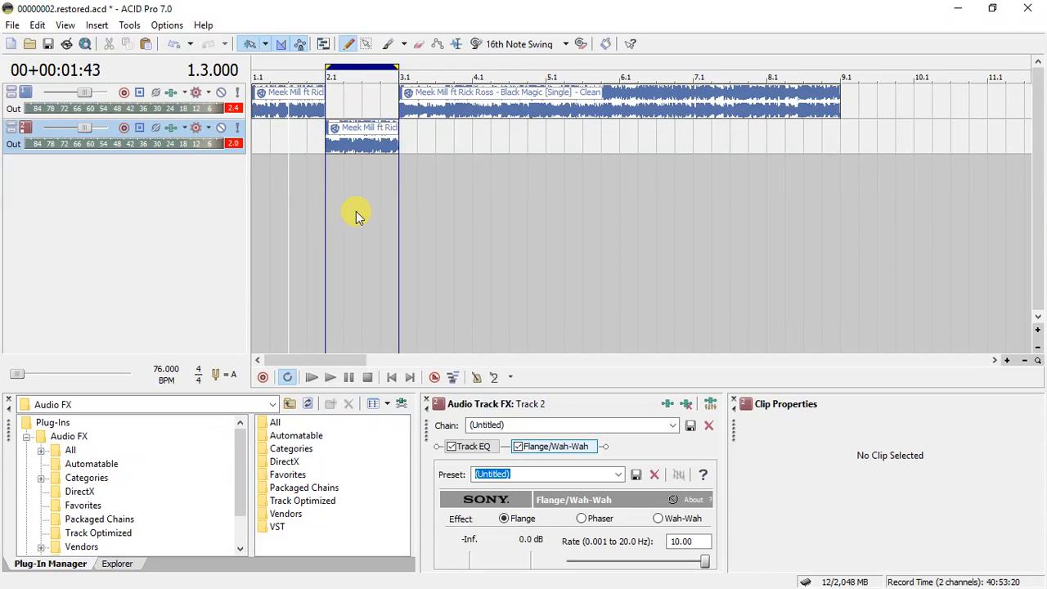
left_click(325, 133)
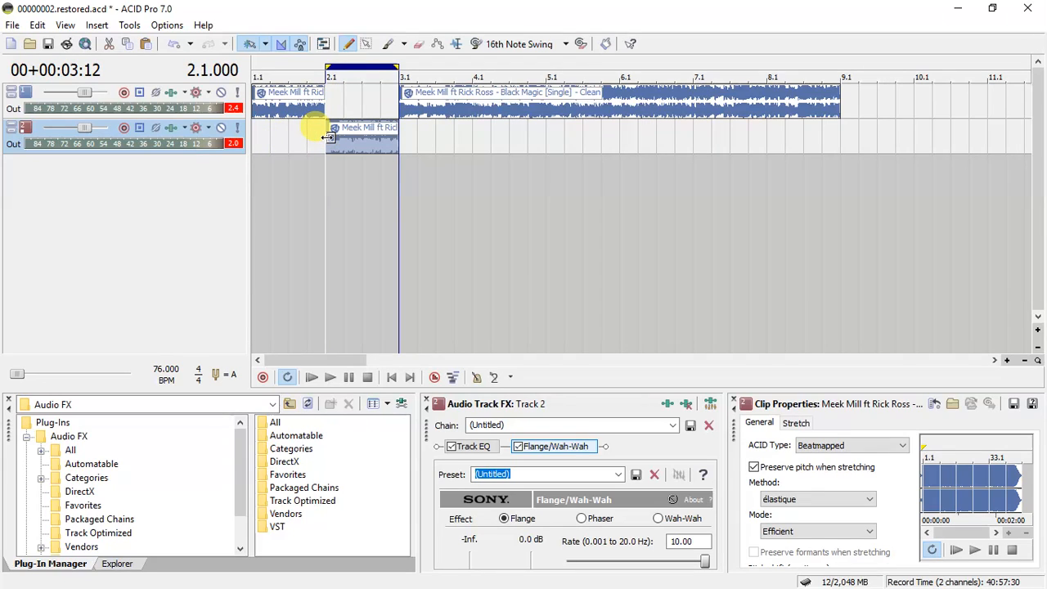
key("space")
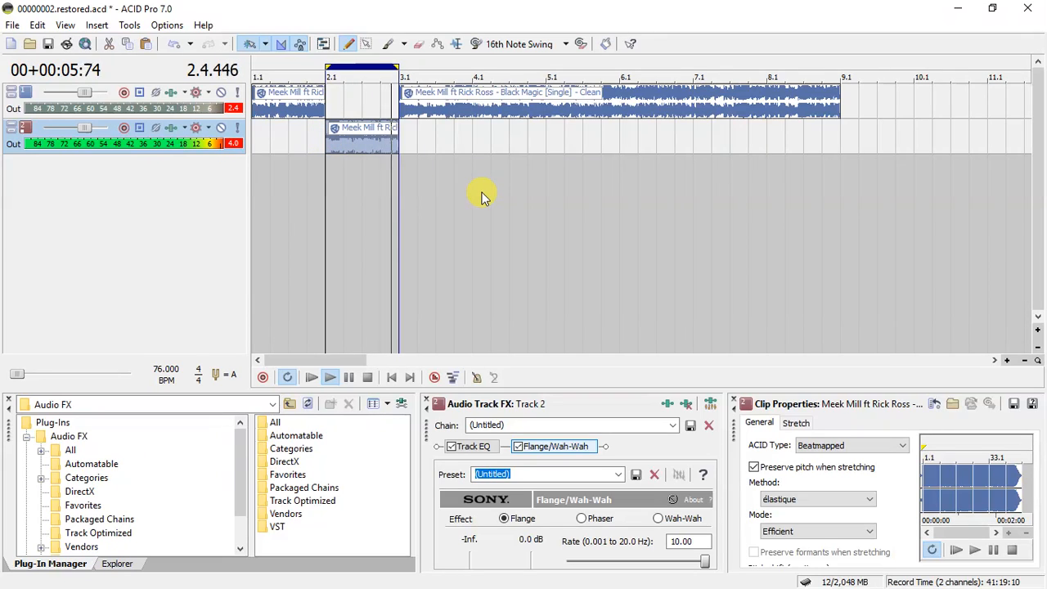
key("space")
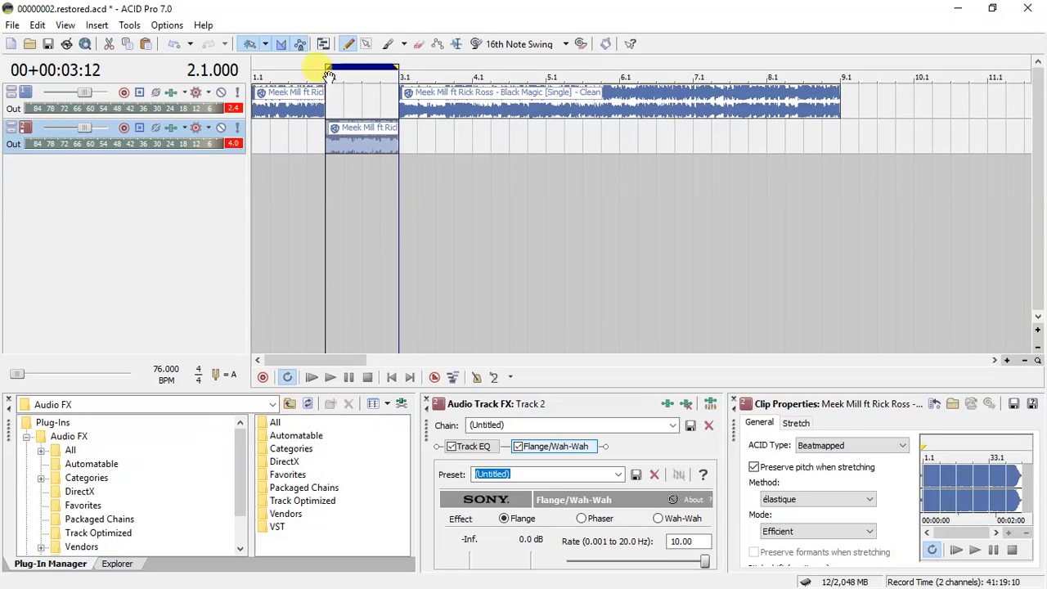
Enlarge the effects area to show all Flange/Wah-Wah settings and place the cursor at 2.1, the start of the looped clip
left_click_drag(538, 381, 556, 207)
left_click(355, 134)
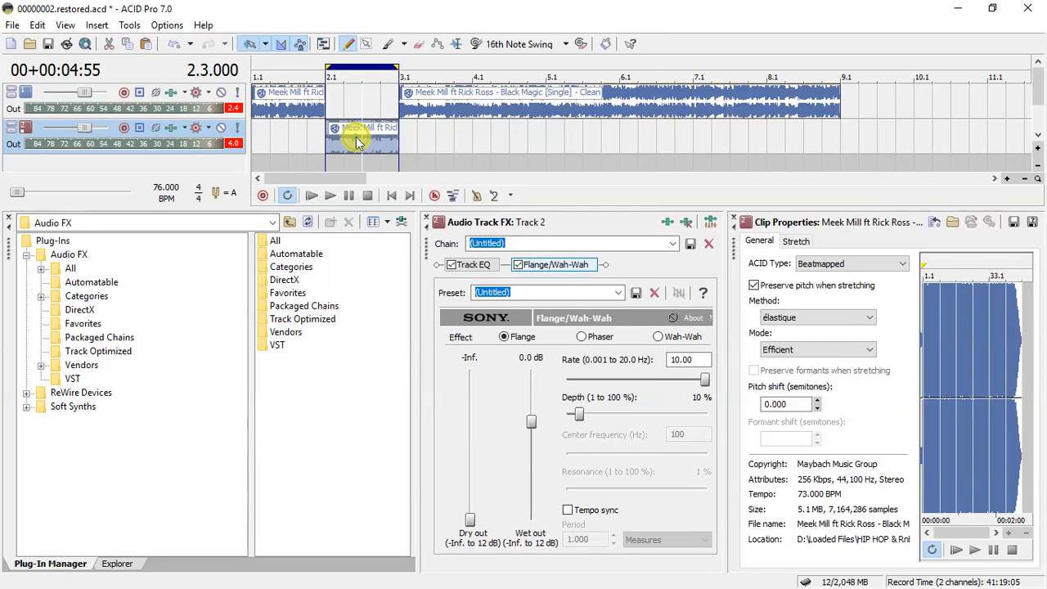
scroll(356, 142, "up", 1)
scroll(356, 142, "up", 1)
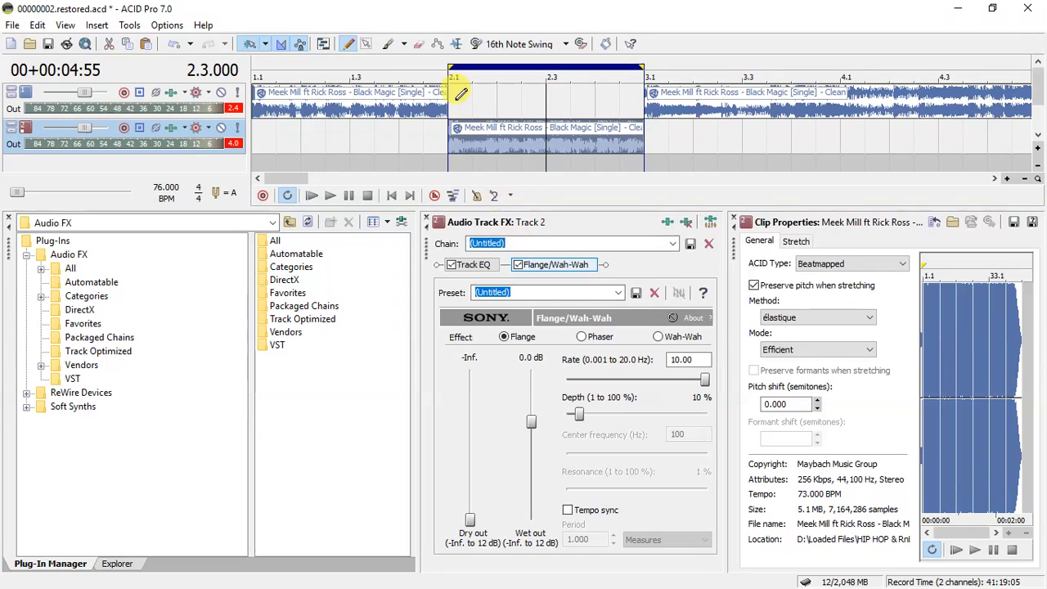
left_click(446, 130)
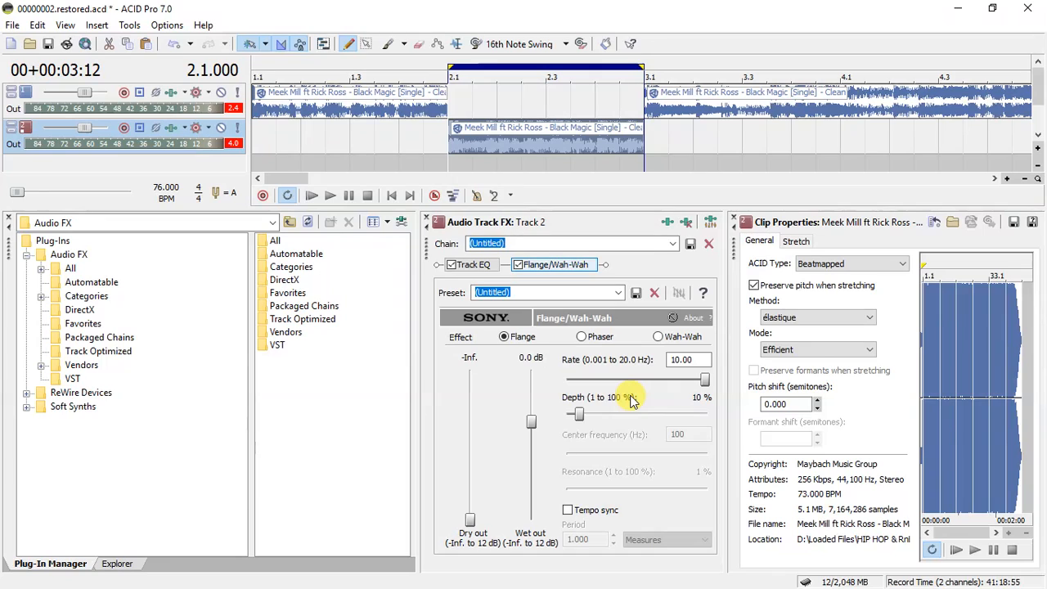
Try out different wet and dry output levels of the flange effect while the loop plays
key("space")
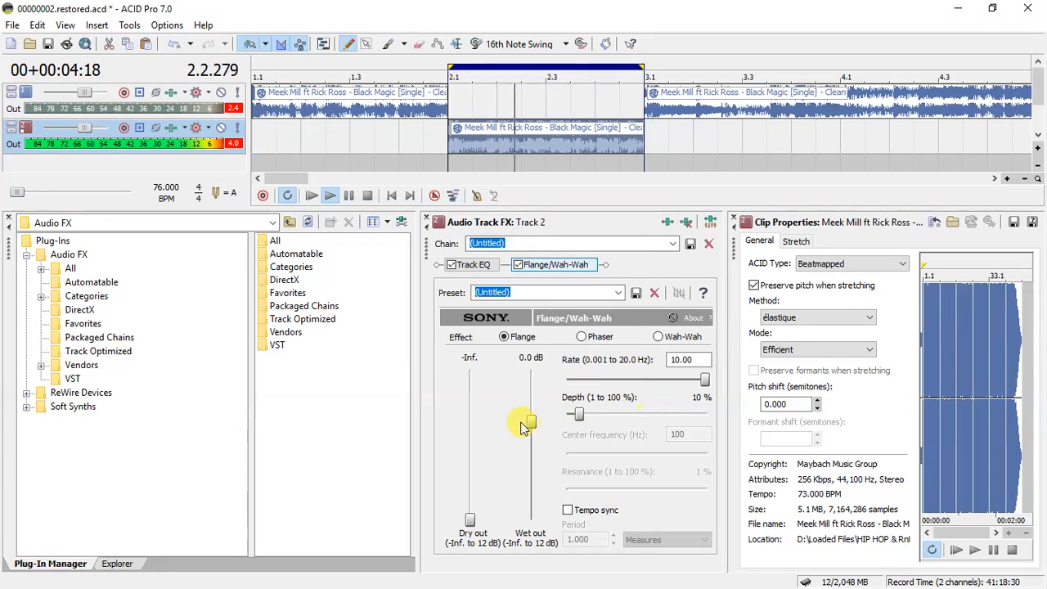
left_click_drag(524, 426, 533, 401)
left_click_drag(533, 403, 533, 426)
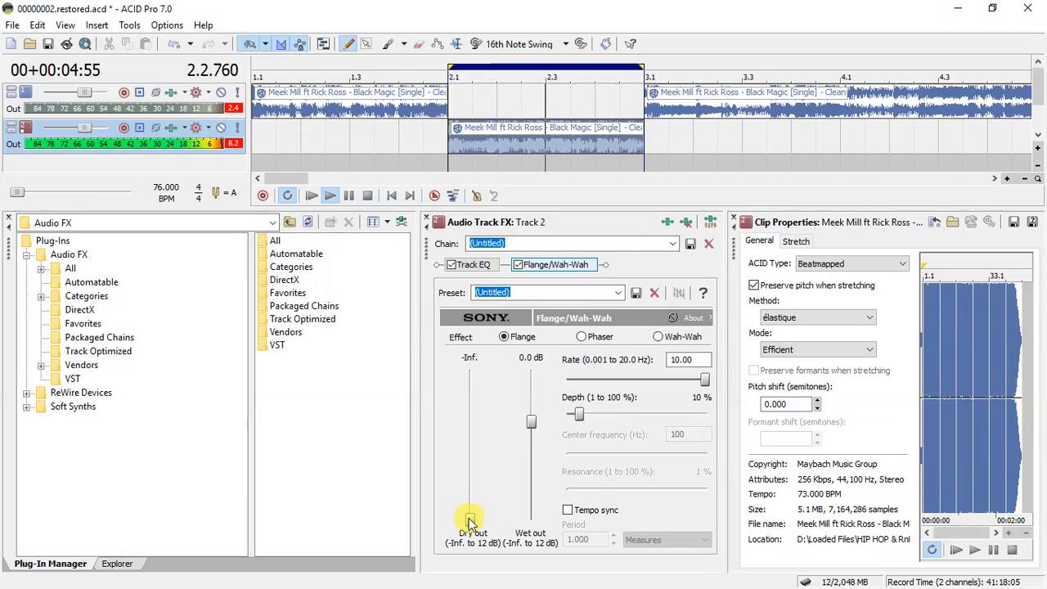
mouse_move(470, 522)
left_mouse_down()
mouse_move(473, 395)
mouse_move(470, 521)
left_mouse_up()
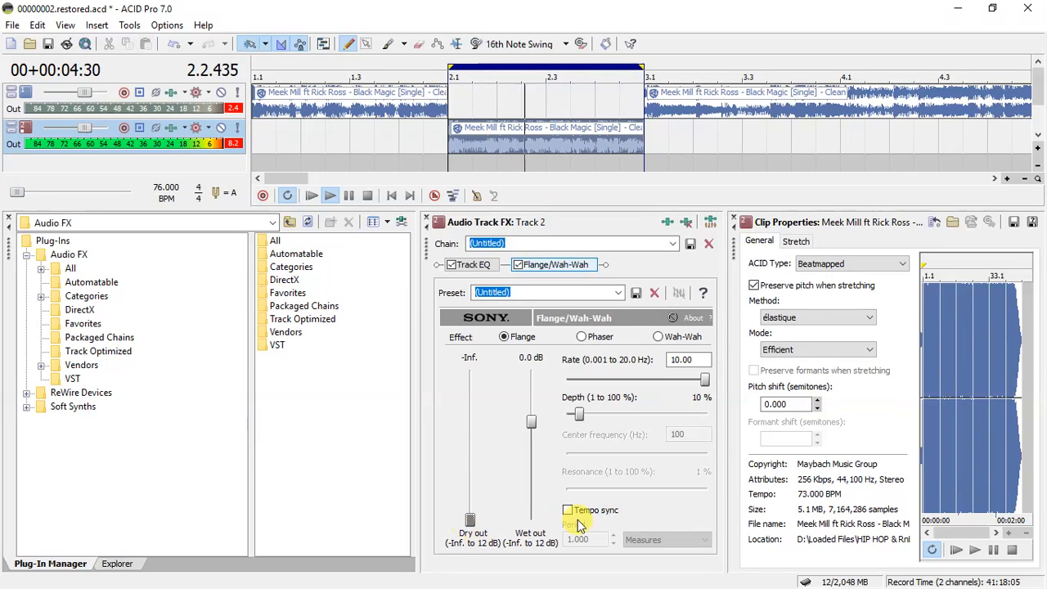
Enable tempo sync for the flange effect and stop the loop playback
left_click(568, 511)
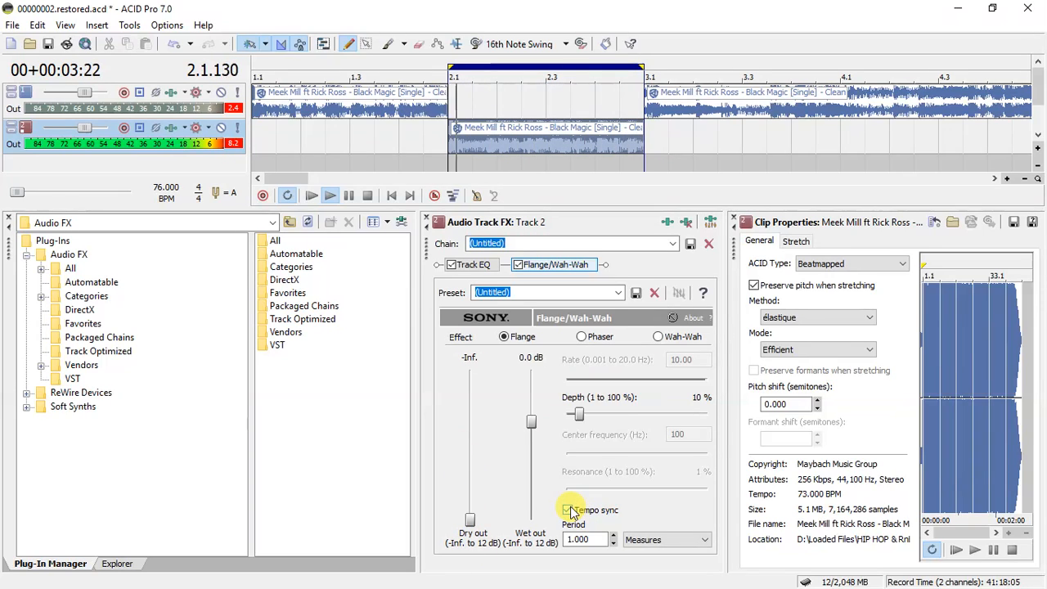
key("space")
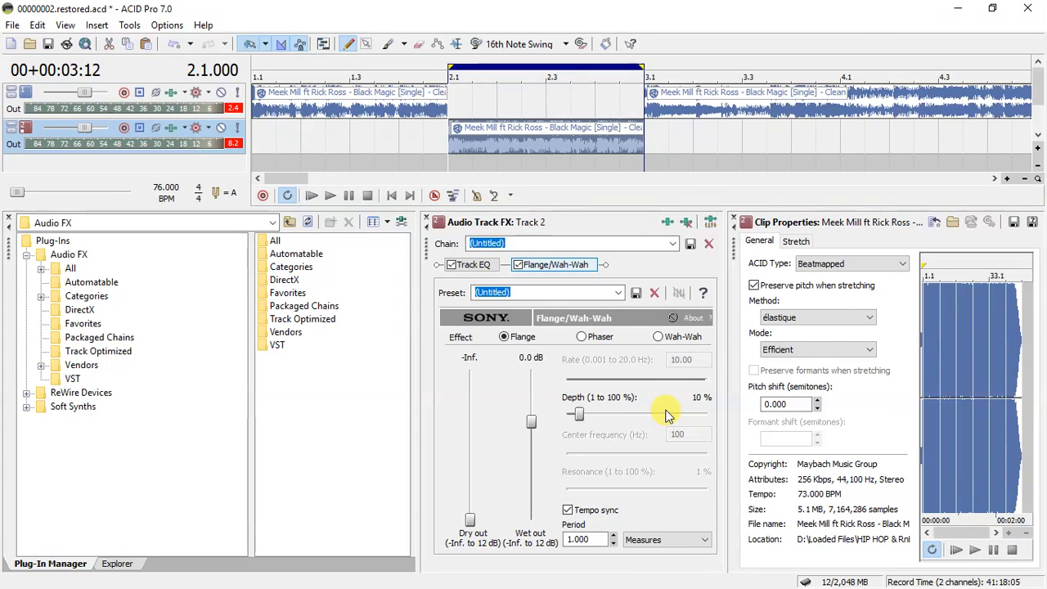
Try the Phaser and Wah-Wah effect types, switch back to Flange and turn off tempo sync
left_click(581, 336)
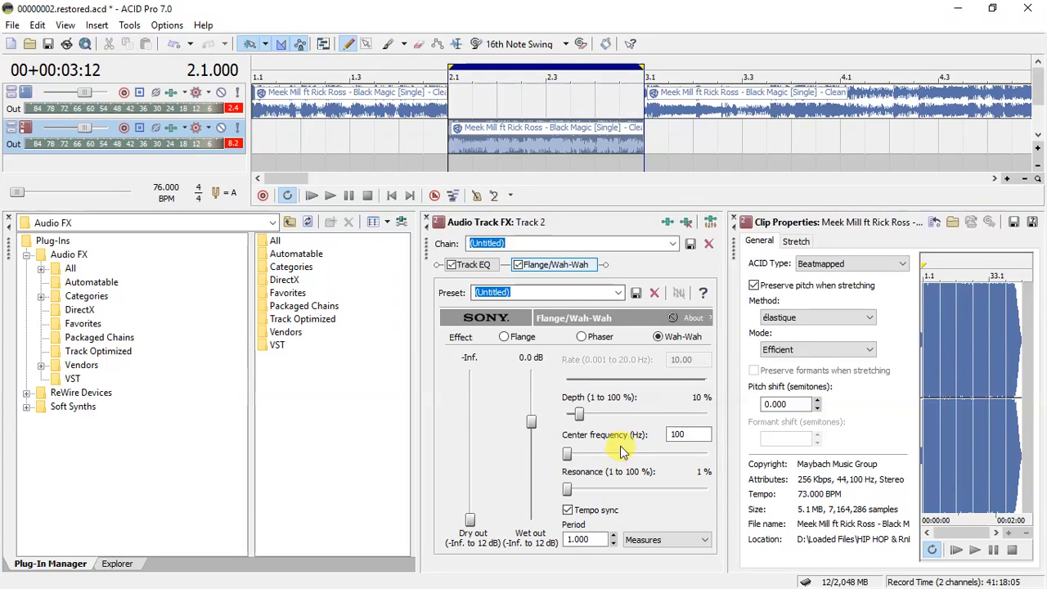
left_click(617, 292)
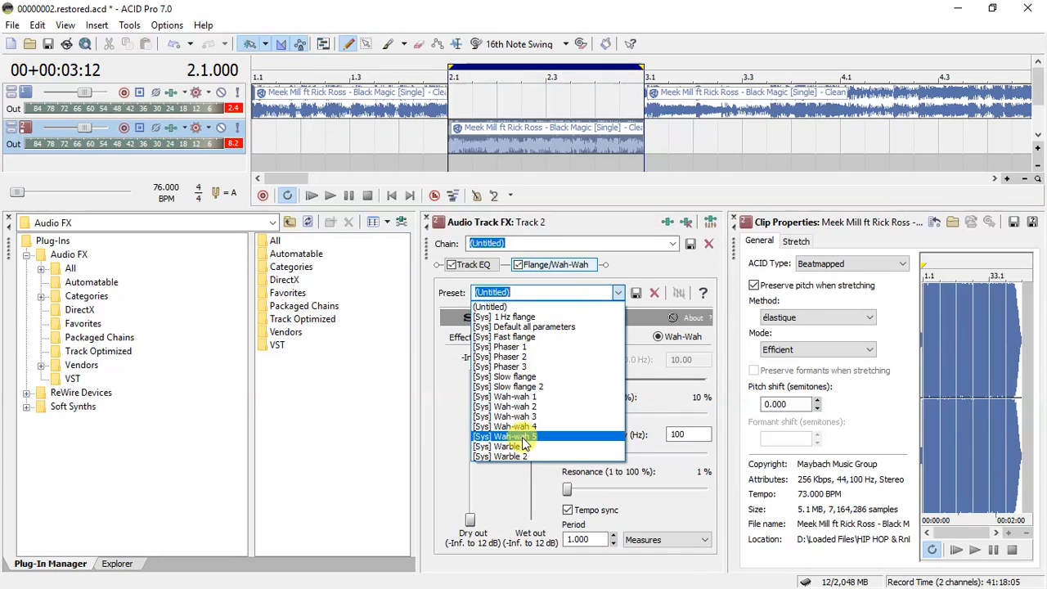
left_click(459, 330)
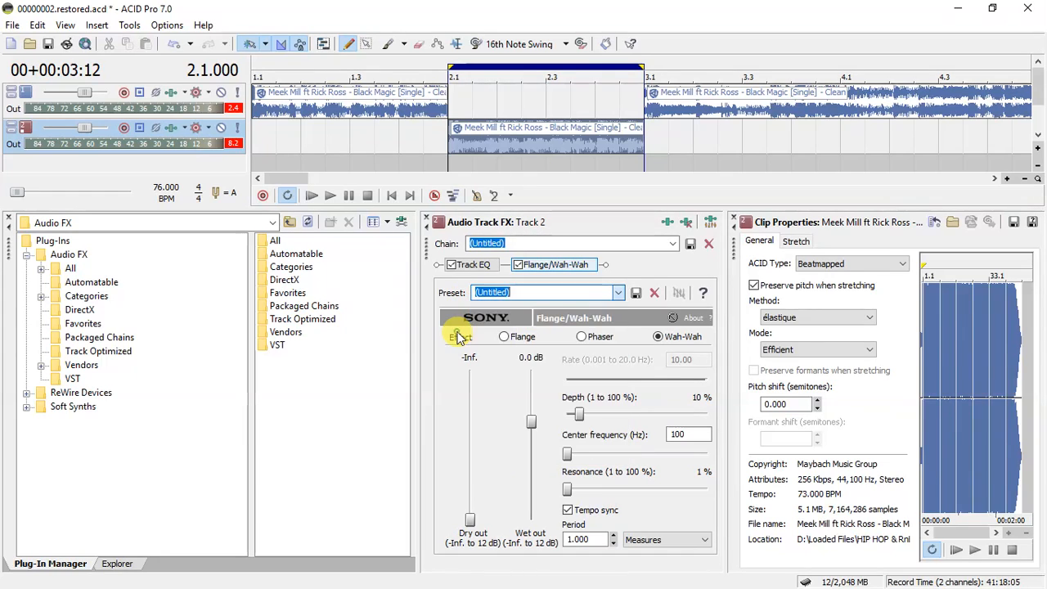
left_click(504, 337)
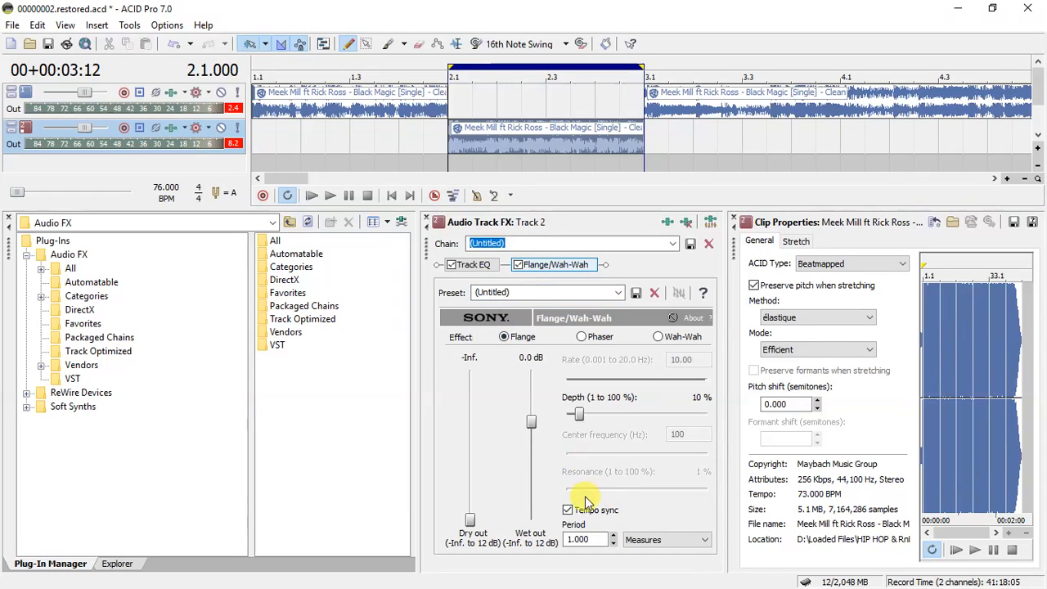
left_click(570, 509)
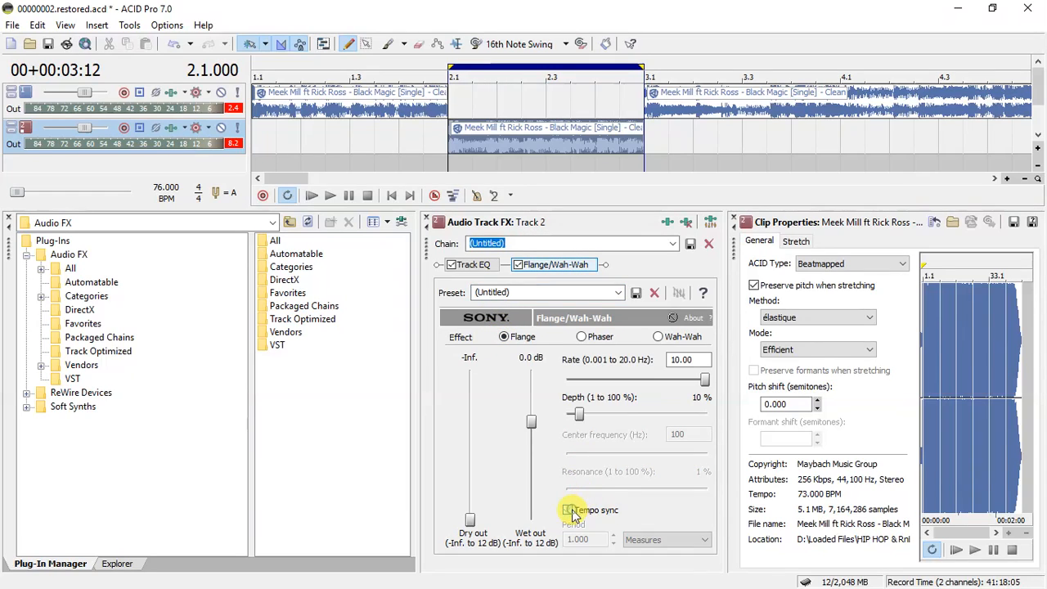
Load the [Sys] Fast flange preset and play the looped clip to hear it
left_click(614, 292)
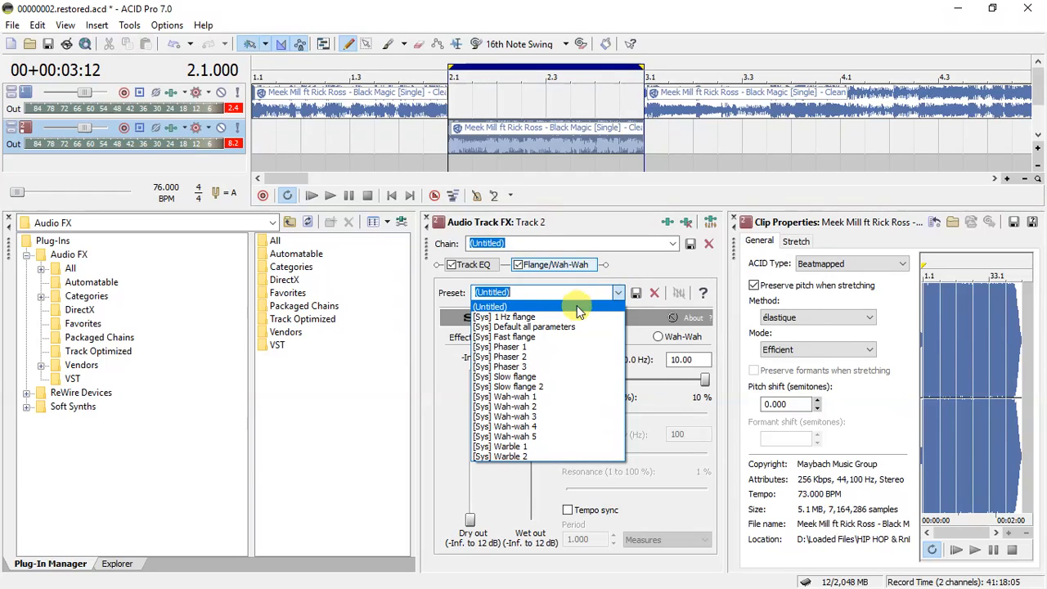
left_click(526, 337)
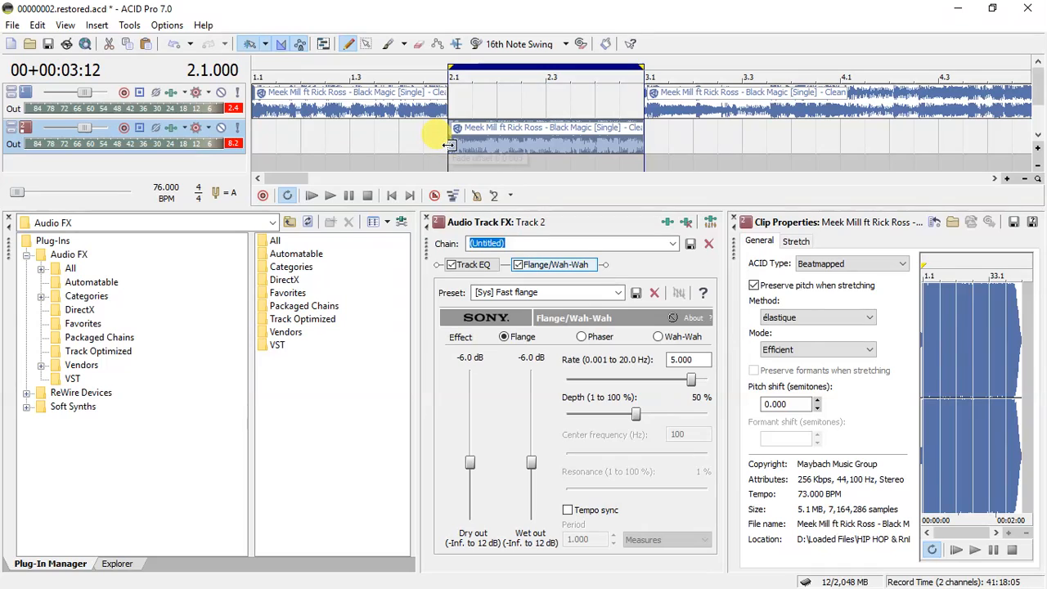
key("space")
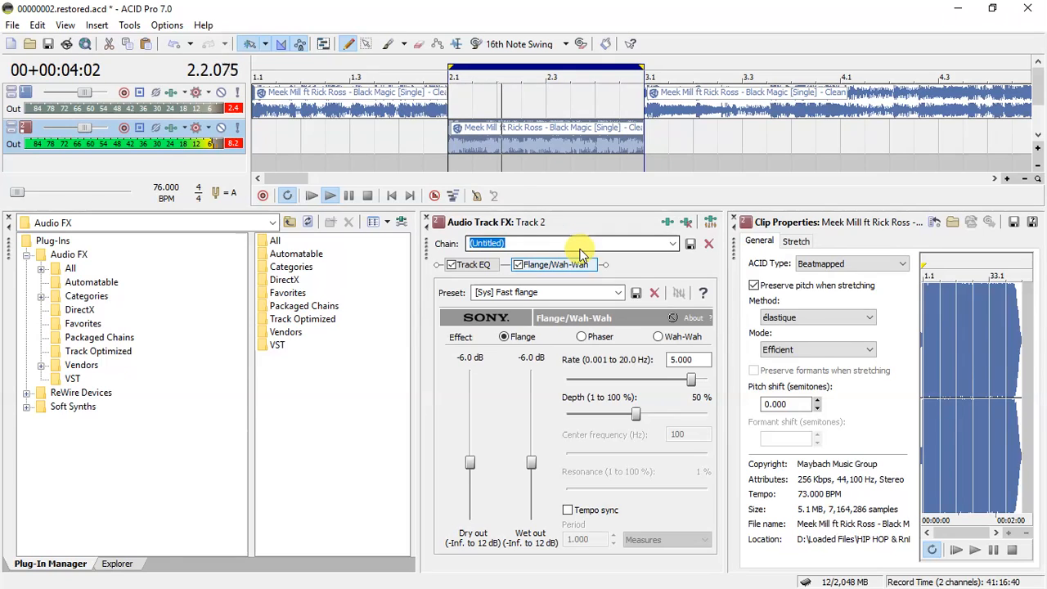
key("space")
Load the [Sys] Phaser 1 preset and play the looped clip to hear it
left_click(619, 296)
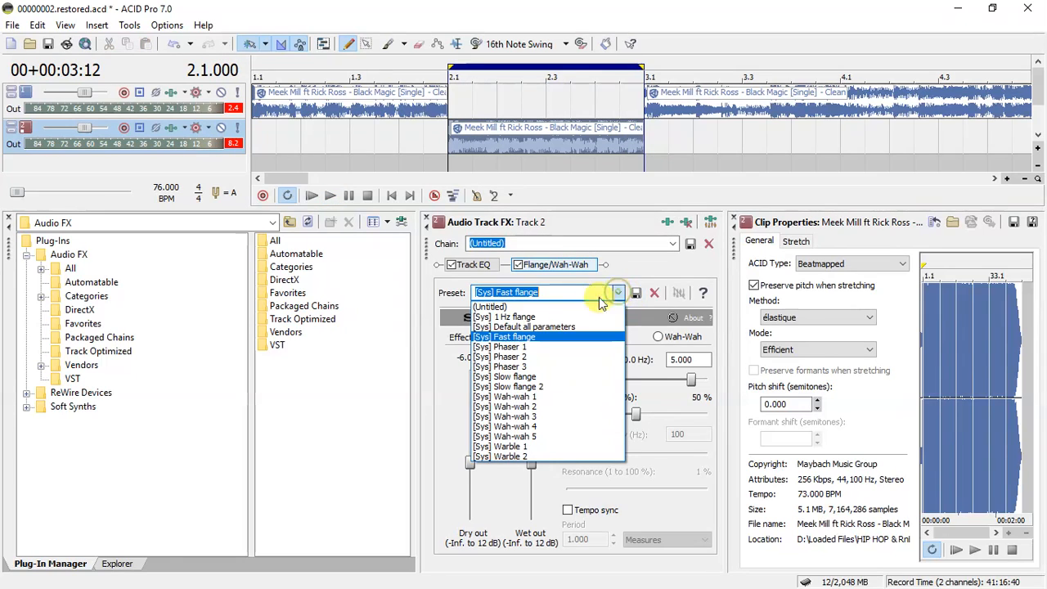
left_click(522, 335)
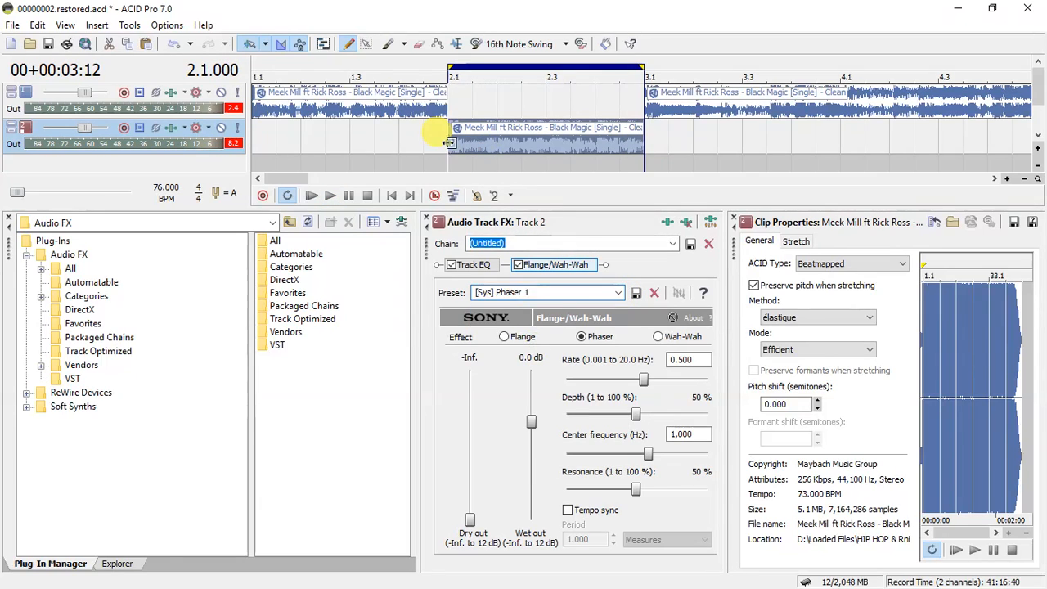
key("space")
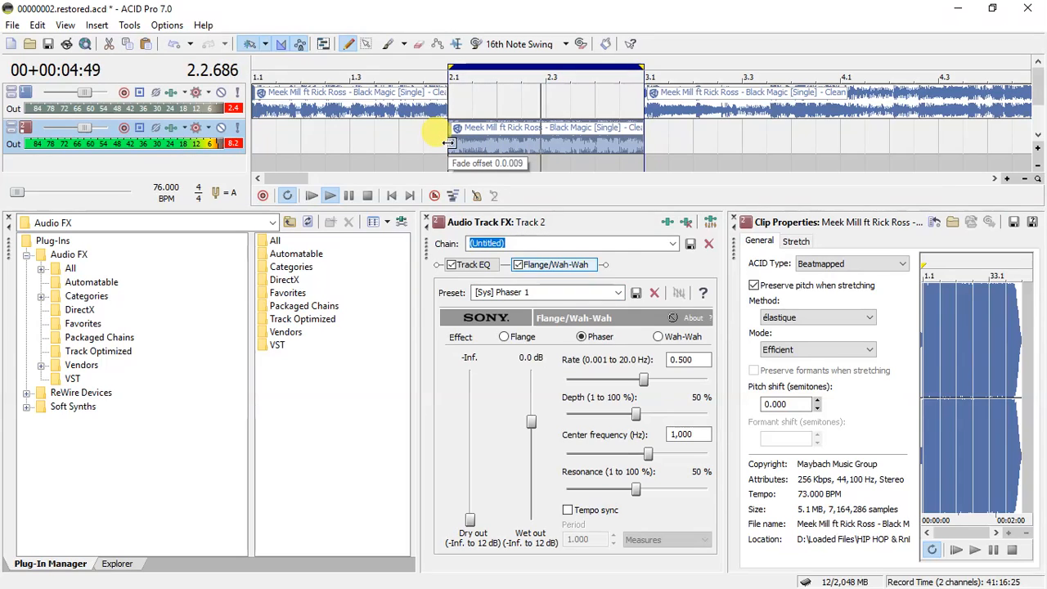
key("space")
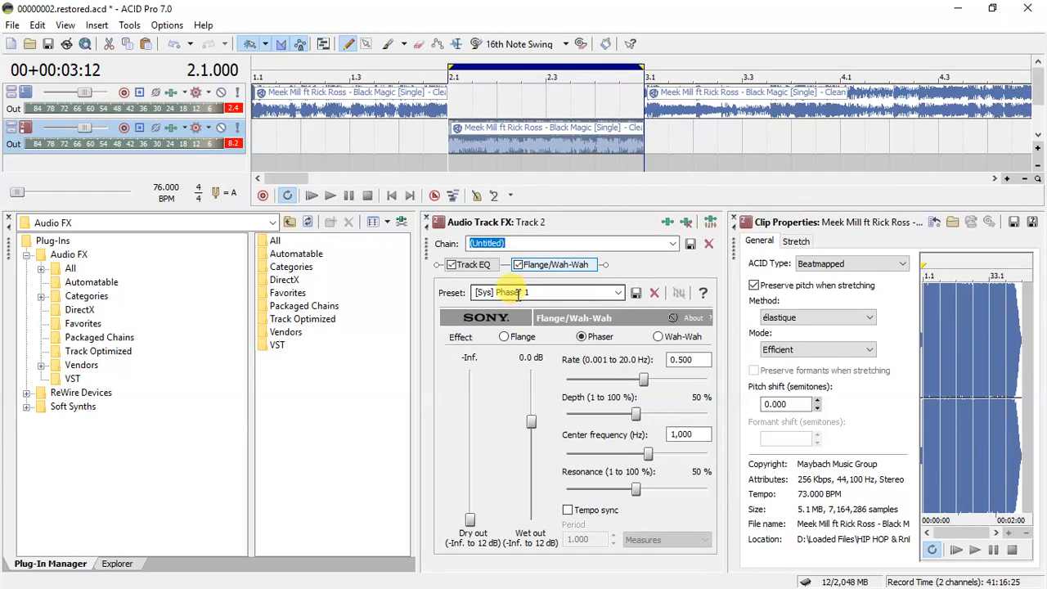
Load the [Sys] Wah-wah 4 preset, play the looped clip to hear it and look over the other presets
left_click(618, 293)
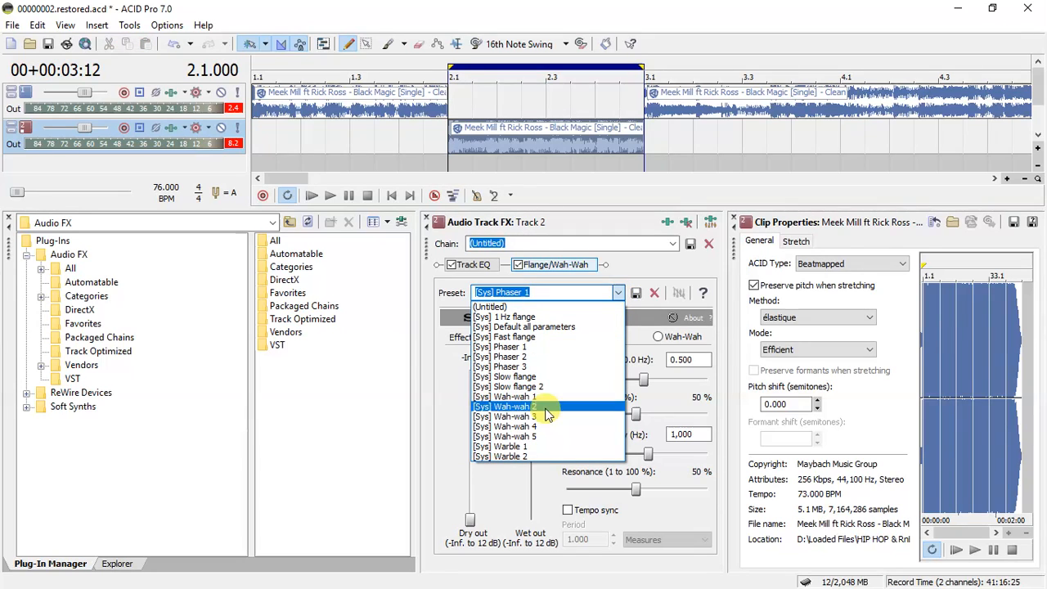
left_click(546, 427)
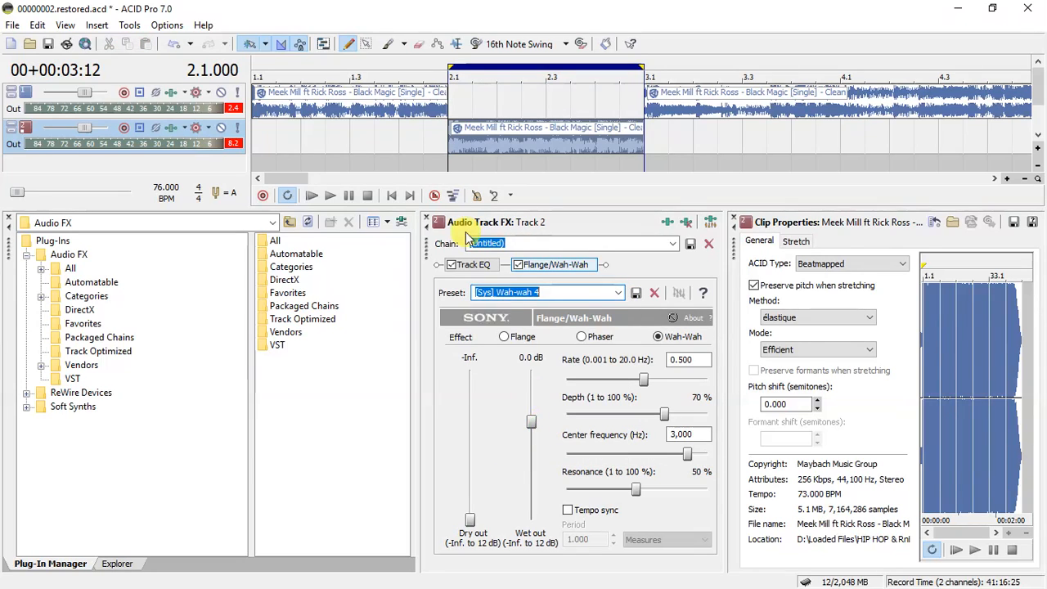
key("space")
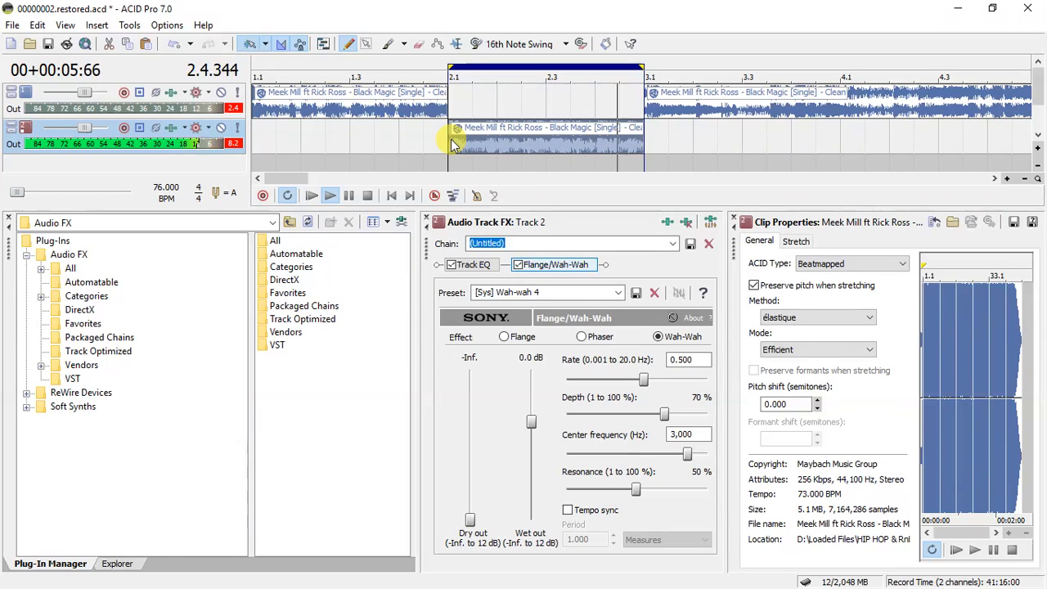
key("space")
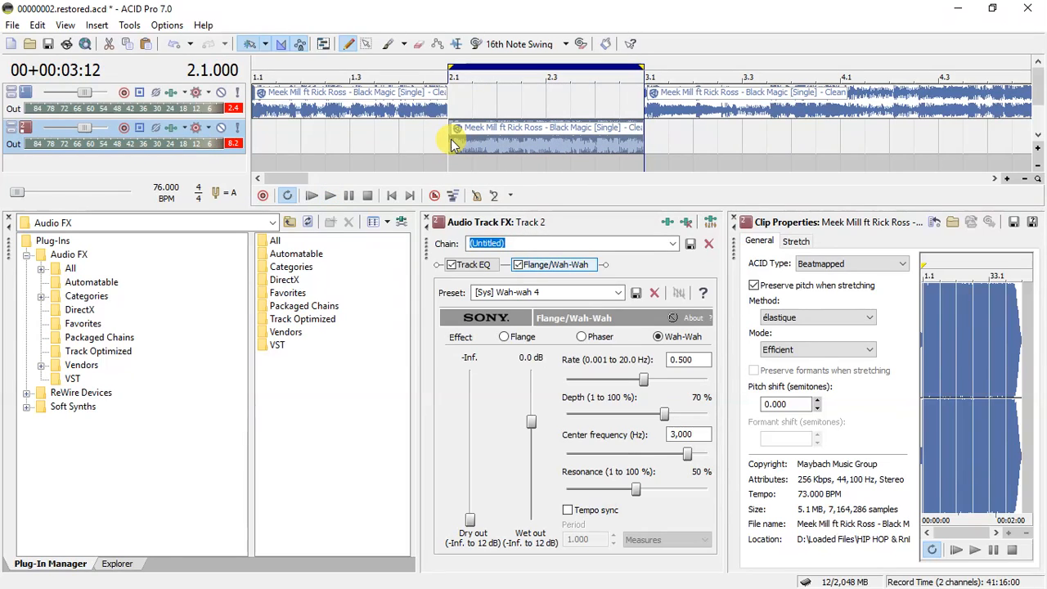
left_click(619, 293)
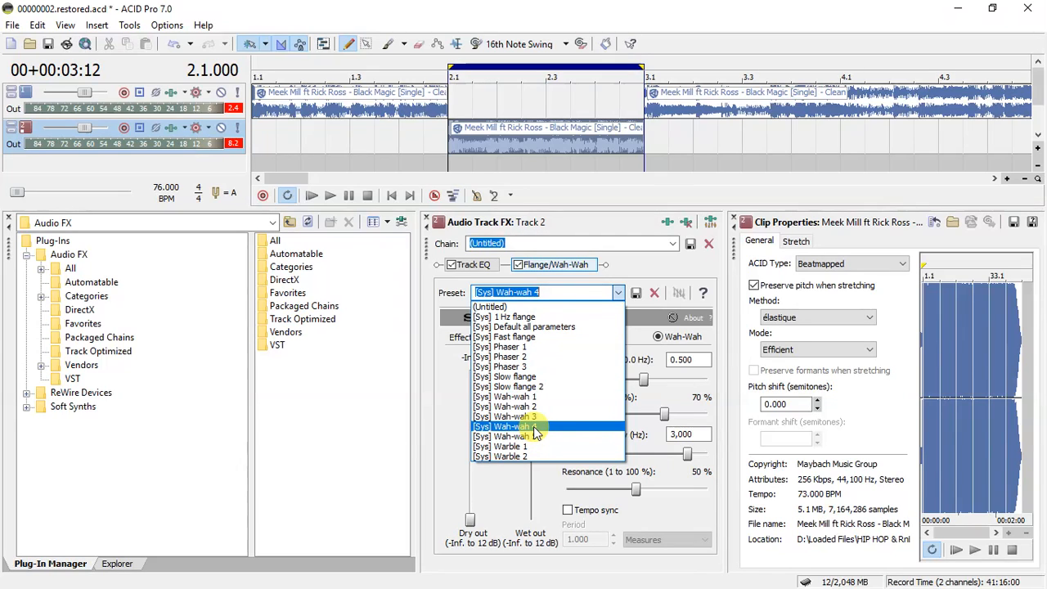
left_click(448, 131)
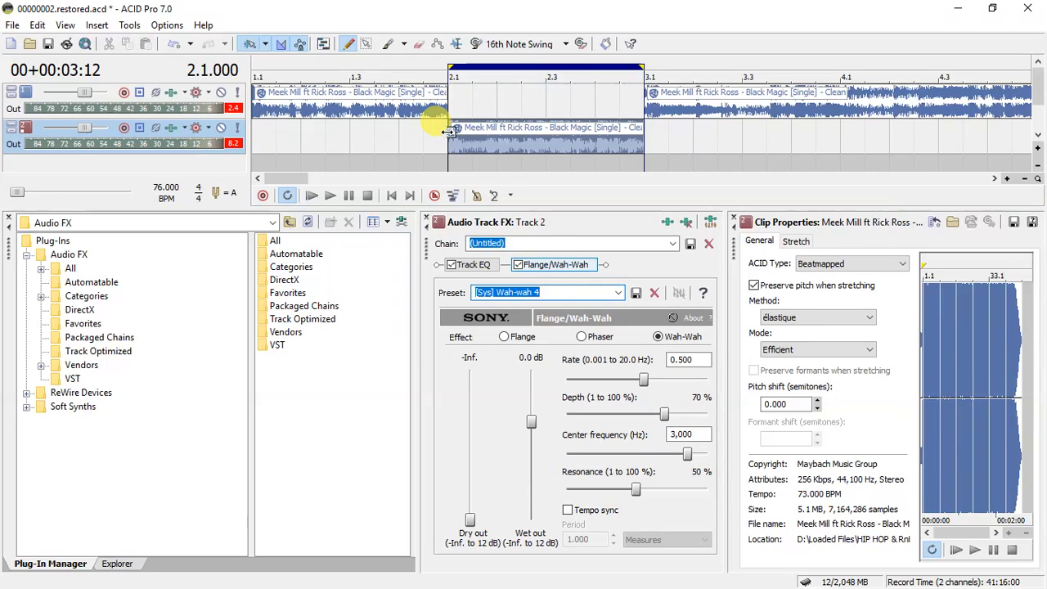
Turn off loop playback for the marked region and enlarge the timeline area
right_click(539, 72)
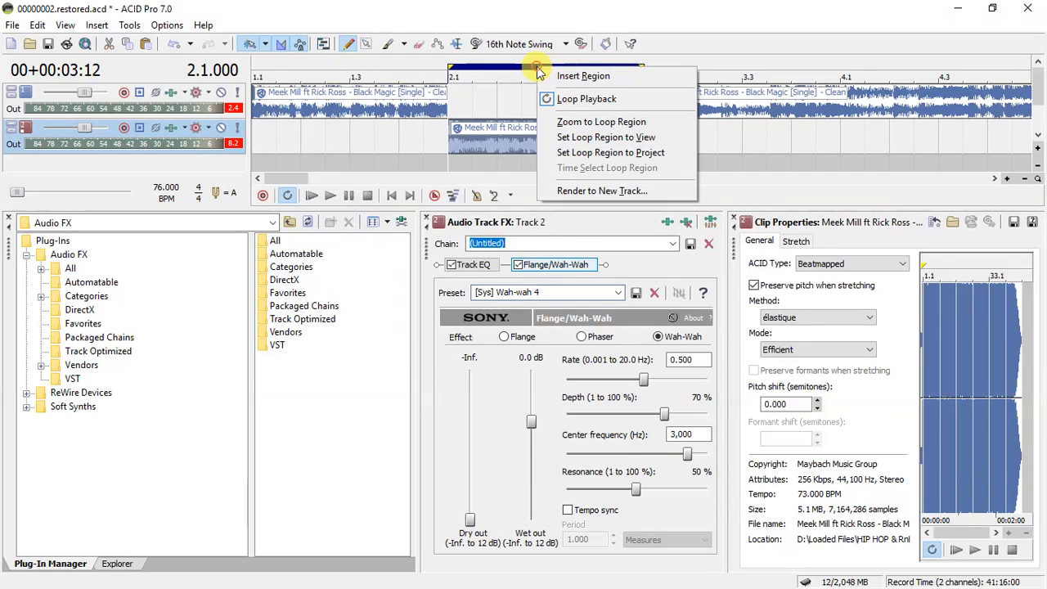
left_click(570, 98)
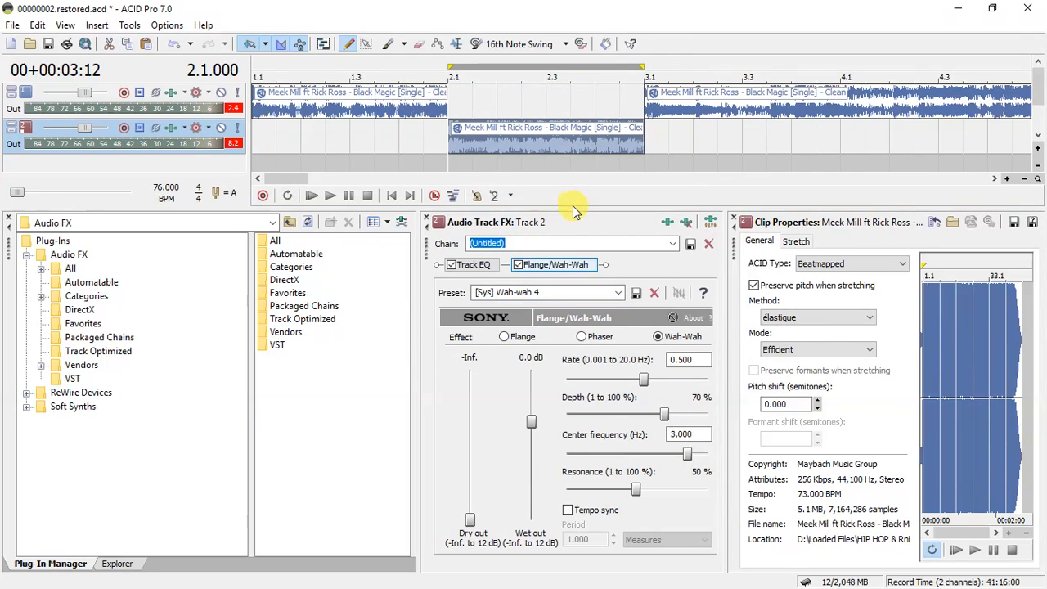
left_click_drag(571, 211, 575, 327)
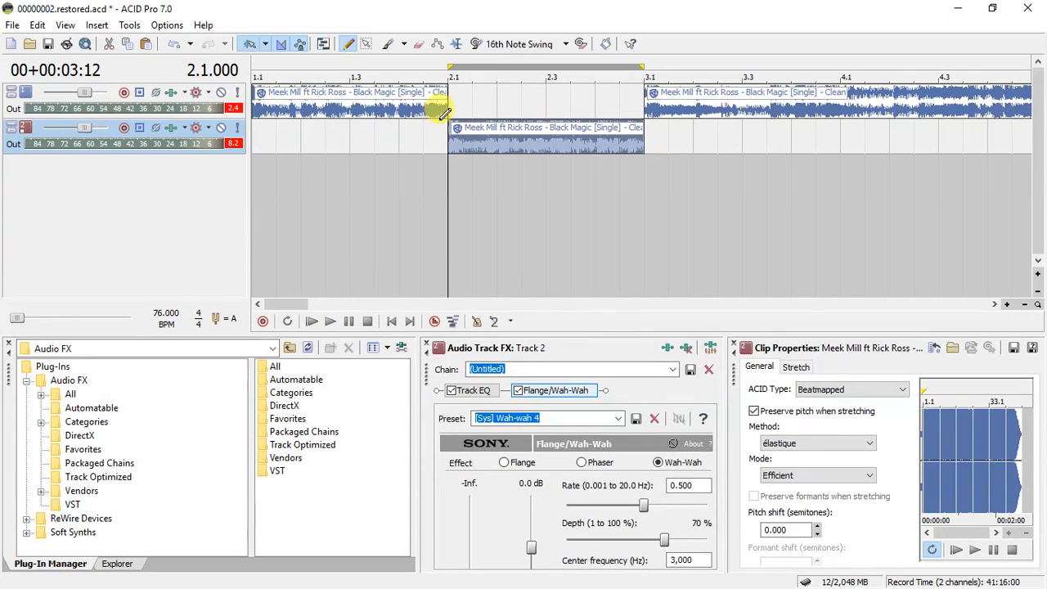
Remove the Flange/Wah-Wah effect from track 2 and turn loop playback back on for the region from 2.1 to 3.1
right_click(586, 395)
left_click(646, 456)
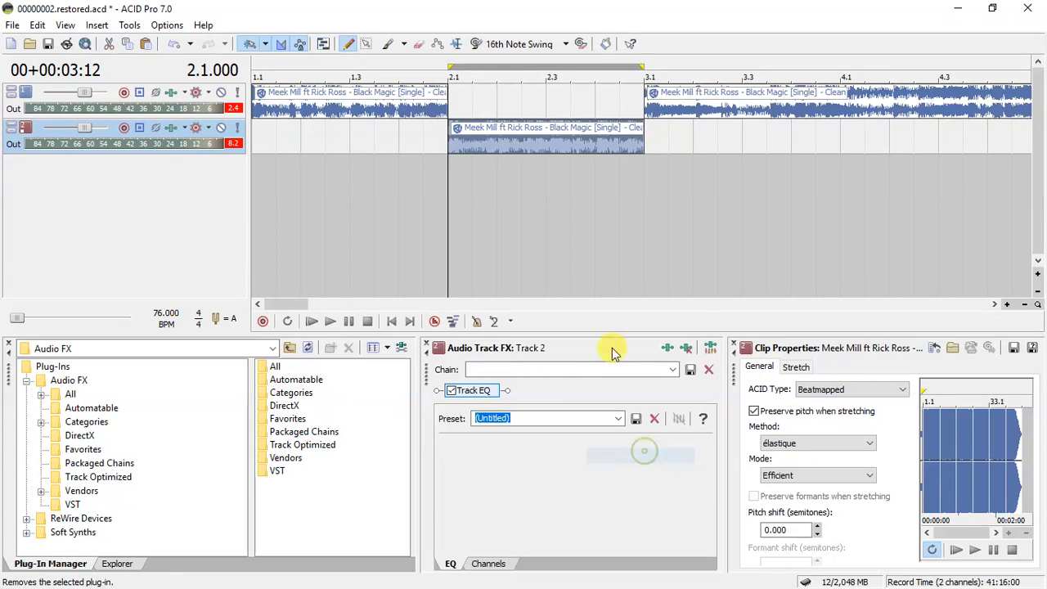
left_click(450, 141)
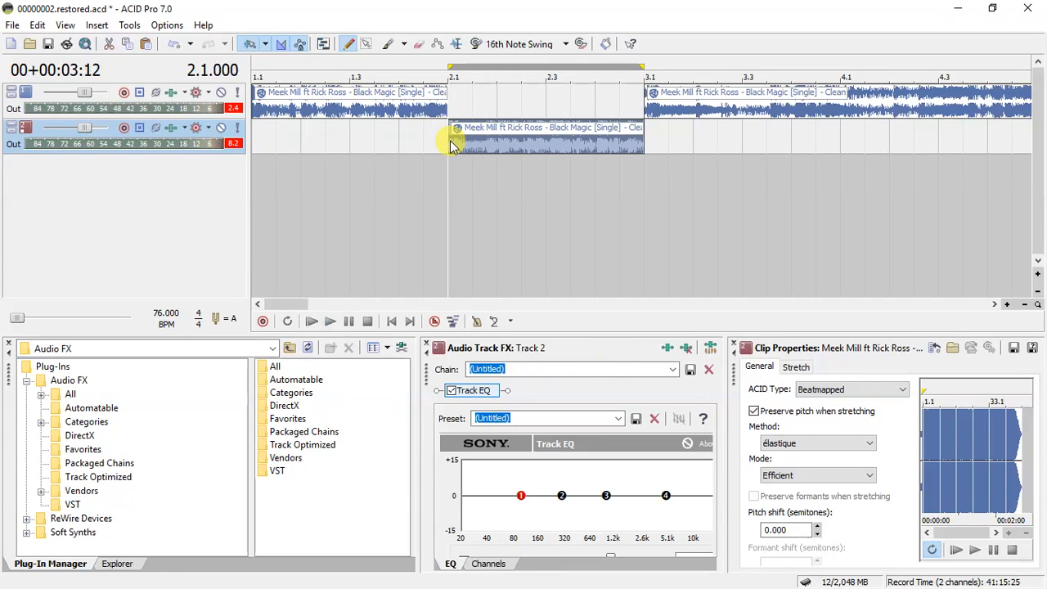
right_click(545, 66)
left_click(582, 103)
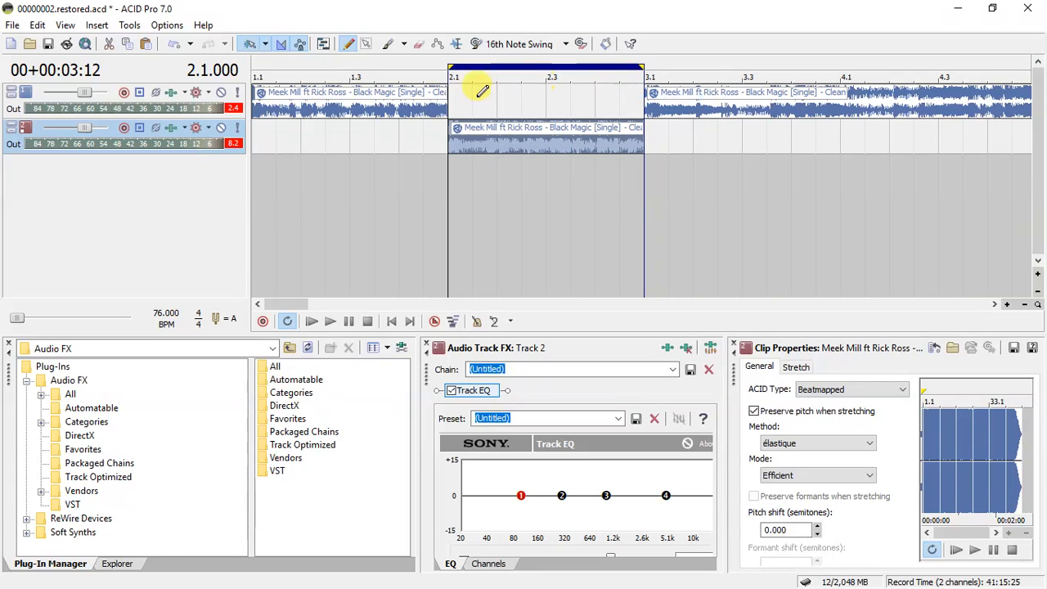
Add two Sony Flange/Wah-Wah plug-ins after the Track EQ in track 2's effect chain
right_click(171, 128)
left_click(214, 187)
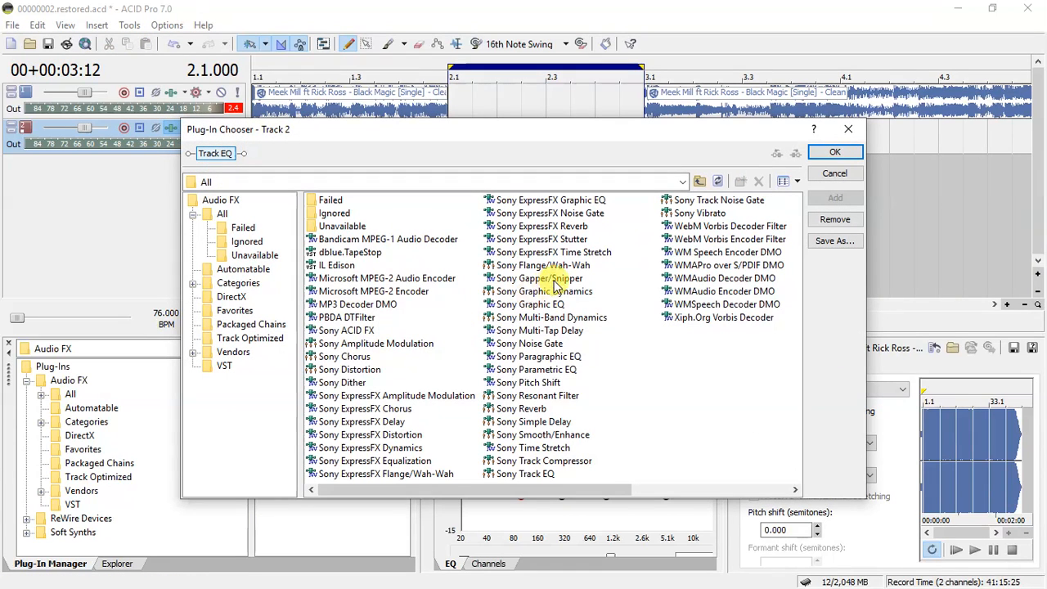
left_click(539, 267)
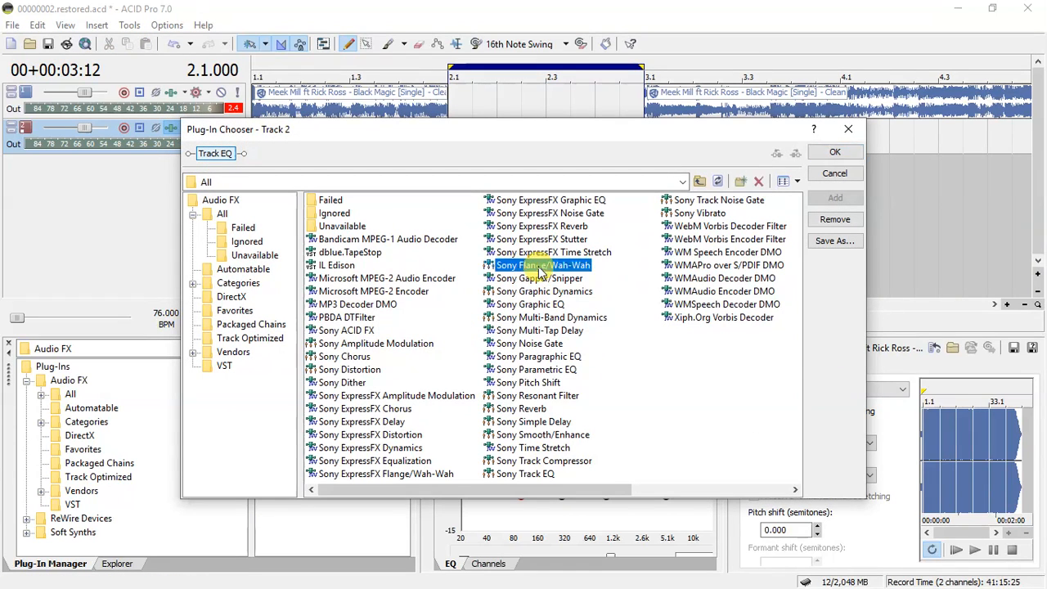
double_click(538, 266)
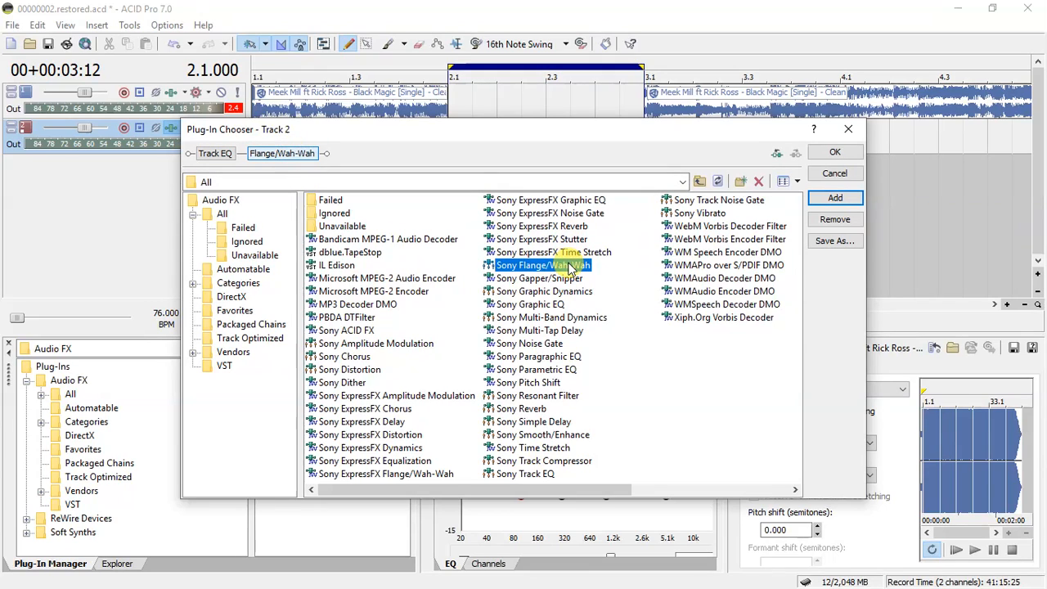
double_click(570, 268)
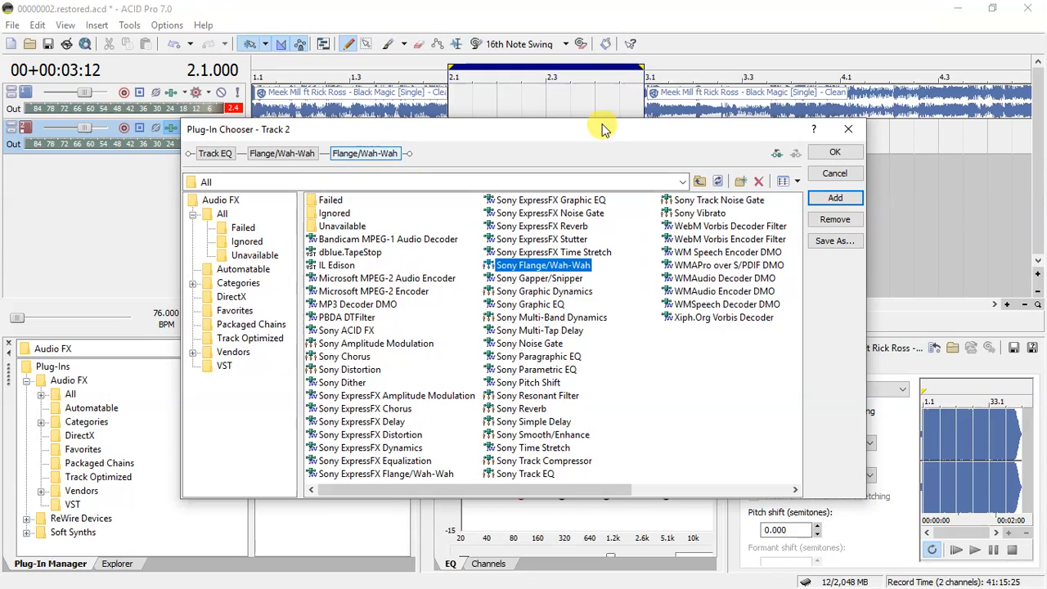
left_click(846, 155)
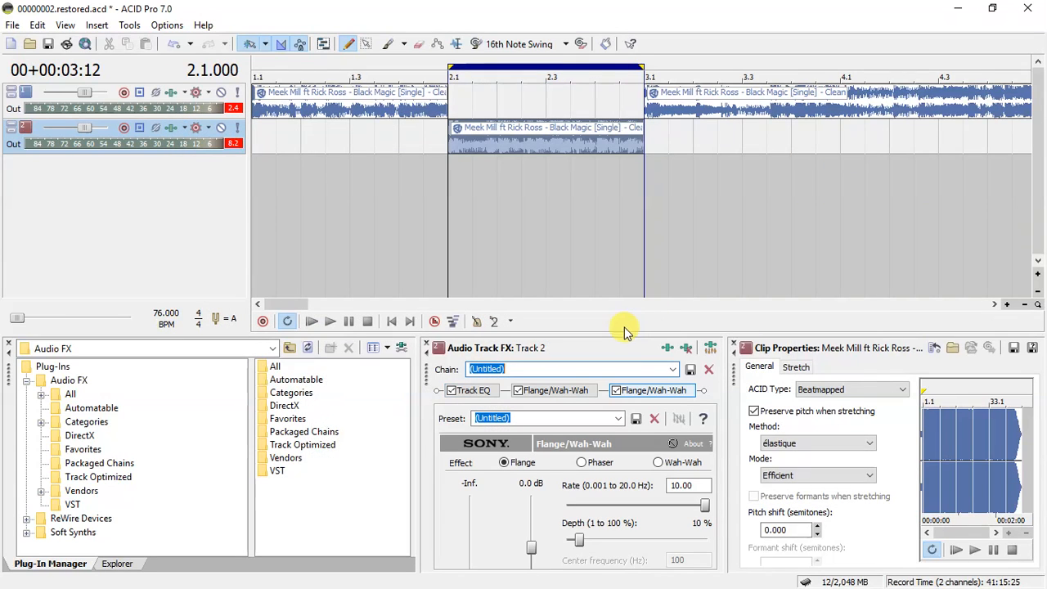
Enlarge the effects area, load the [Sys] Phaser 1 preset in the first Flange/Wah-Wah effect and show the second one's settings
left_click_drag(615, 336, 605, 300)
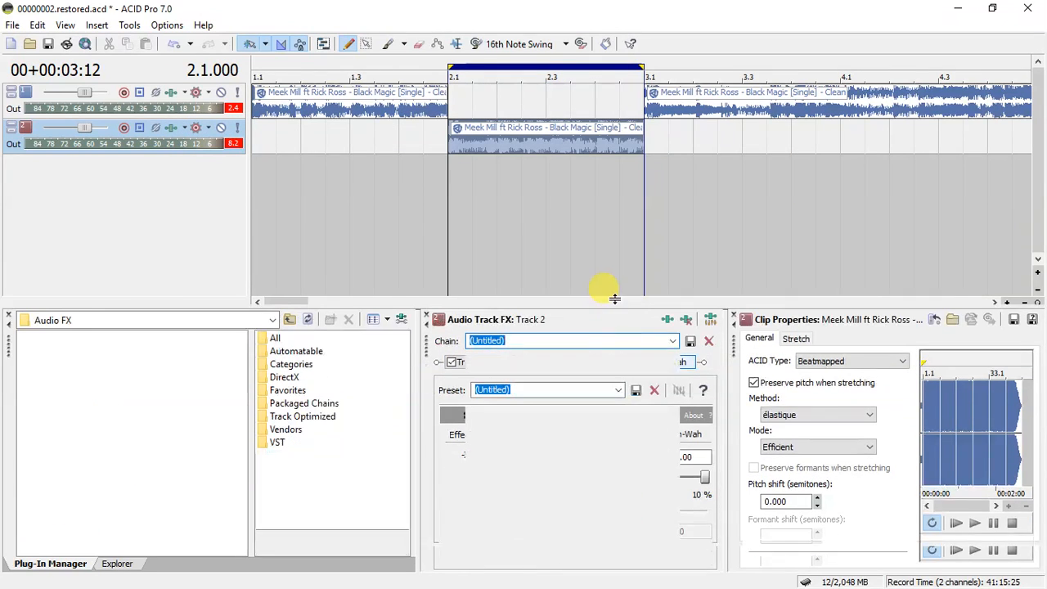
left_click(562, 354)
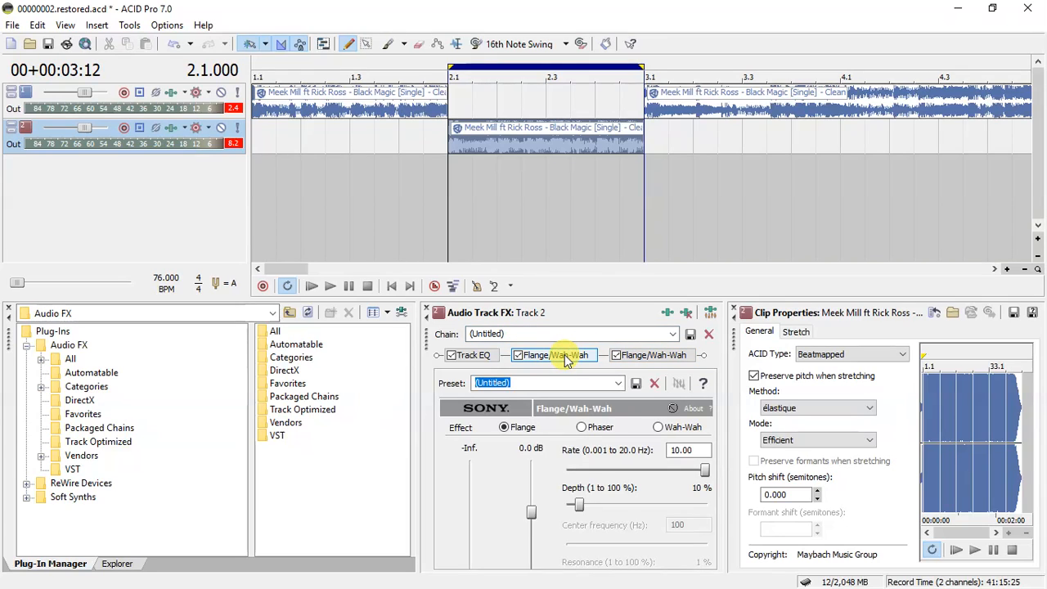
left_click(638, 358)
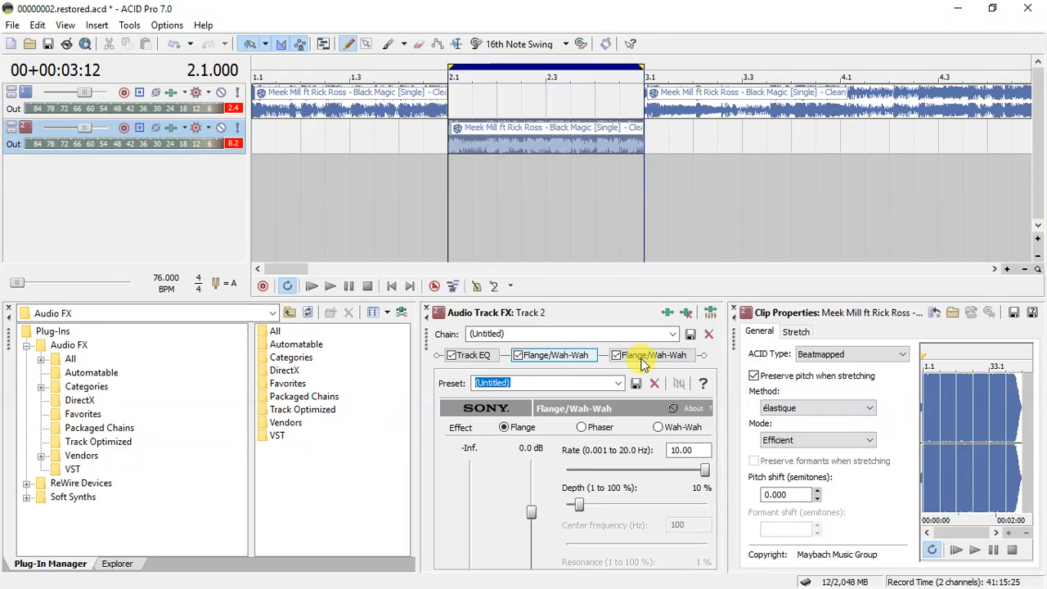
left_click(578, 358)
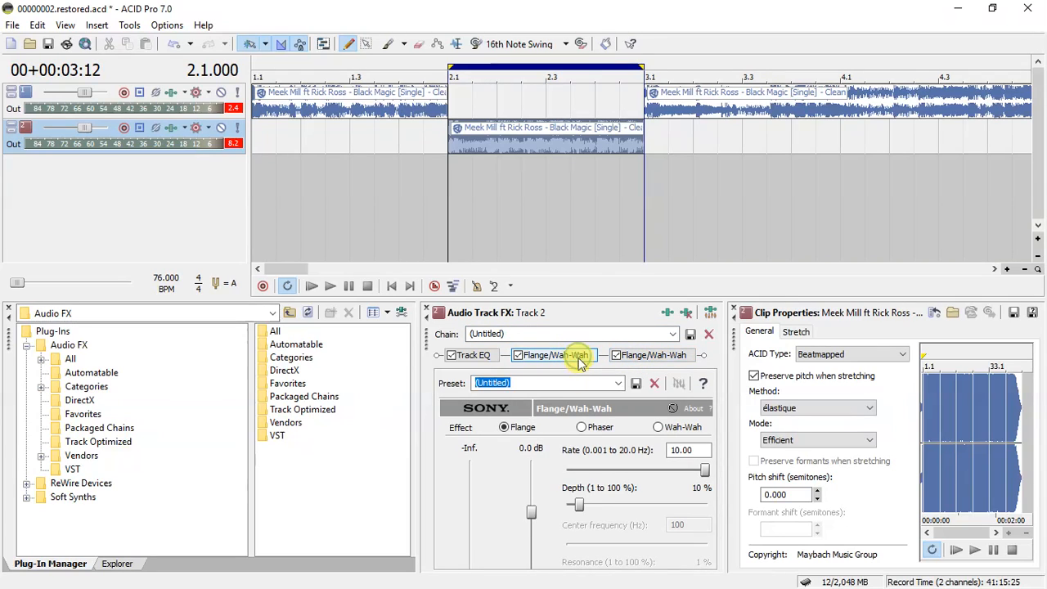
left_click(618, 383)
left_click(539, 438)
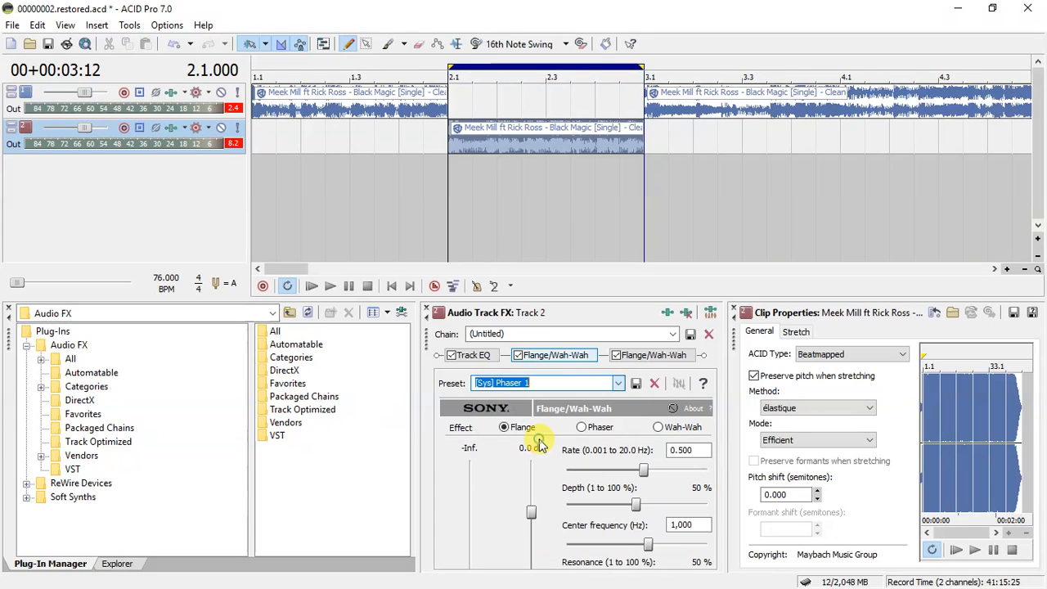
left_click(630, 356)
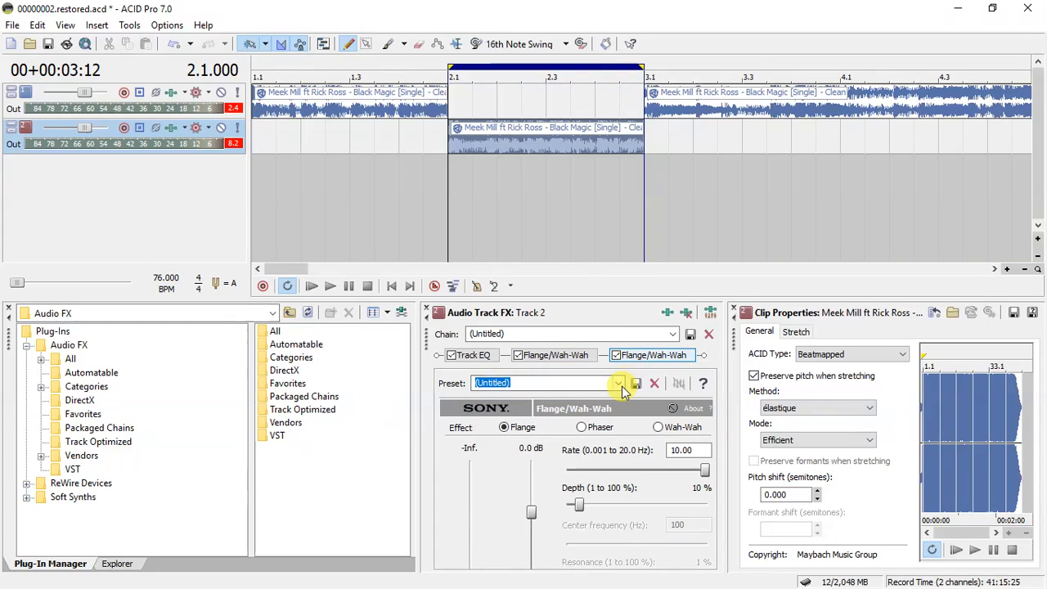
Load the [Sys] Slow flange preset in the second Flange/Wah-Wah effect and play the looped section from 2.1
left_click(619, 384)
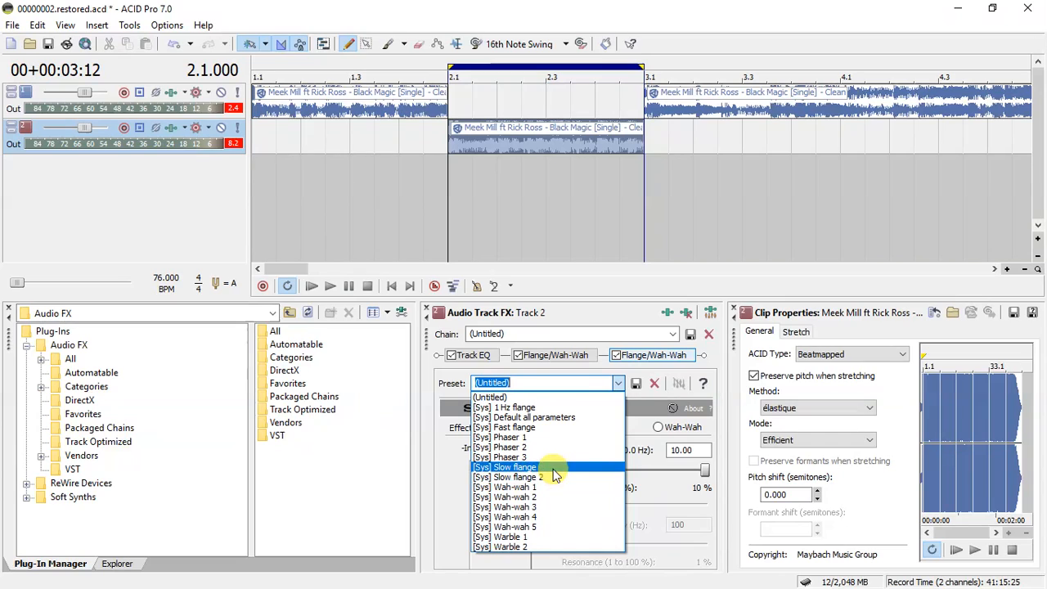
left_click(554, 468)
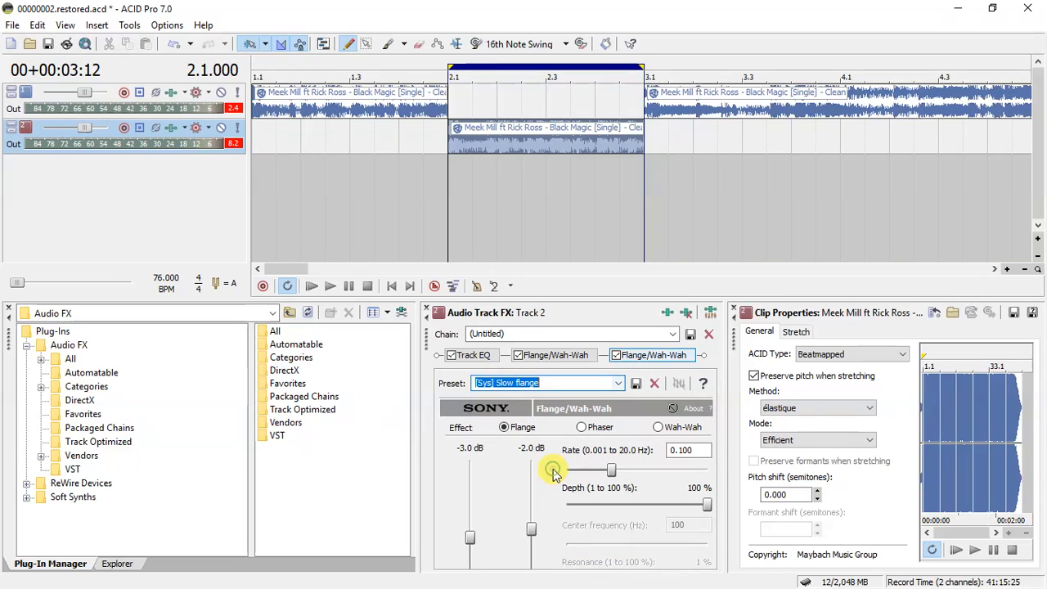
left_click(449, 150)
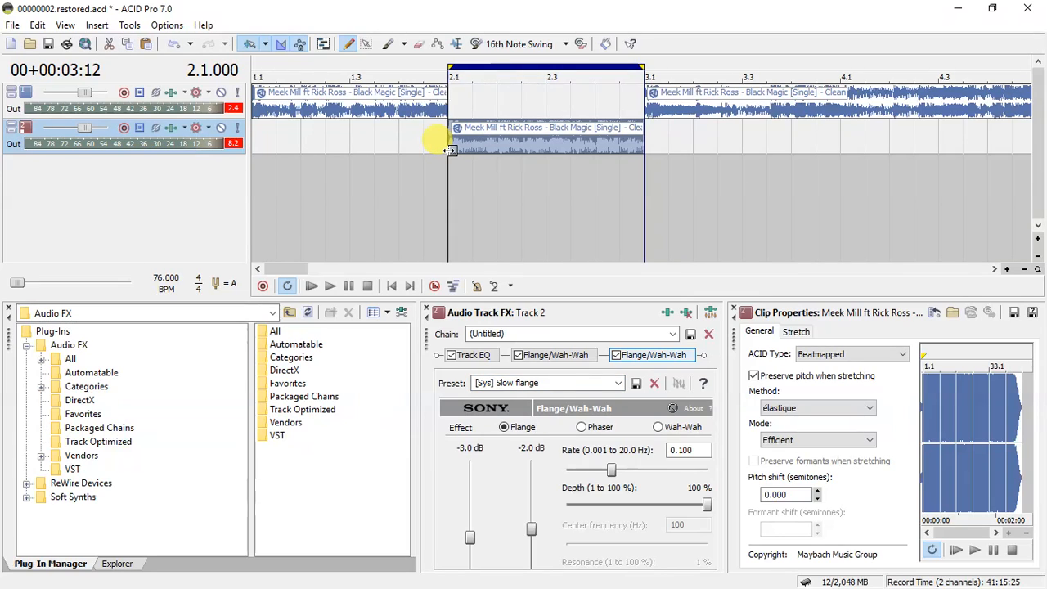
key("space")
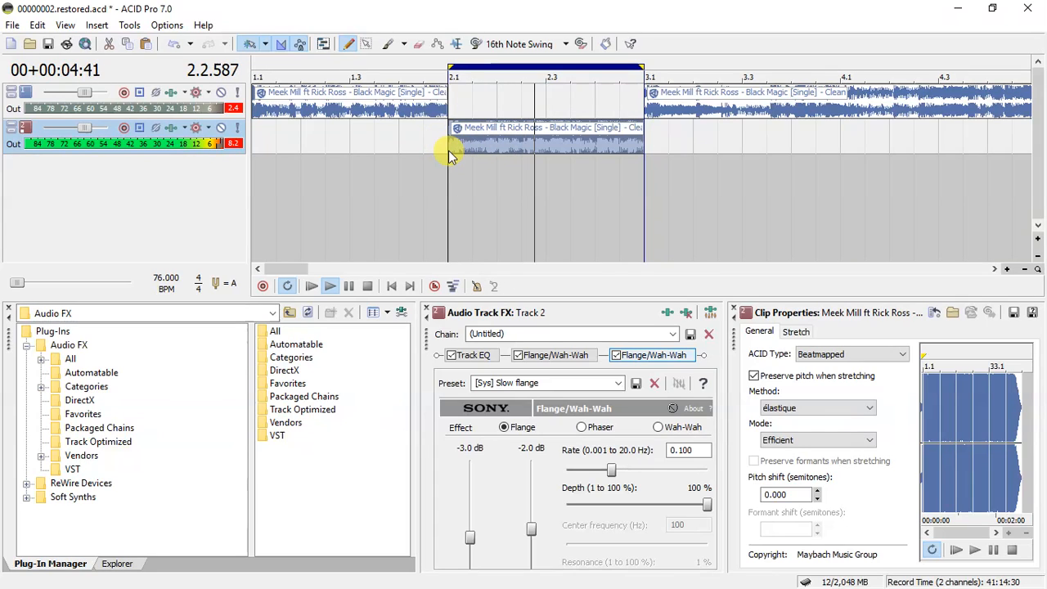
key("space")
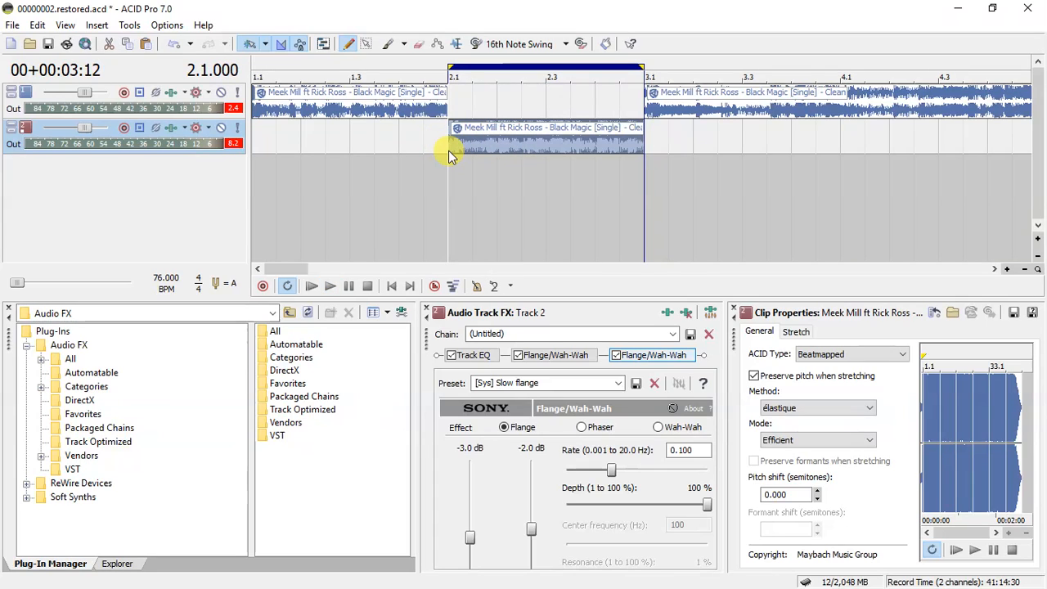
Compare the looped section's sound with the second Flange/Wah-Wah effect bypassed and with it enabled again
left_click(615, 355)
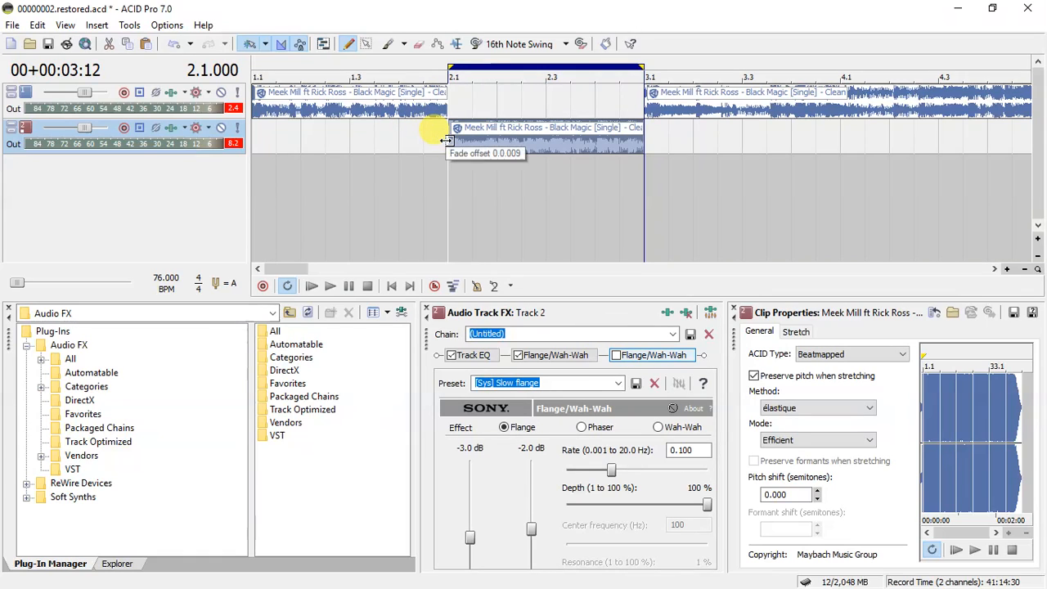
key("space")
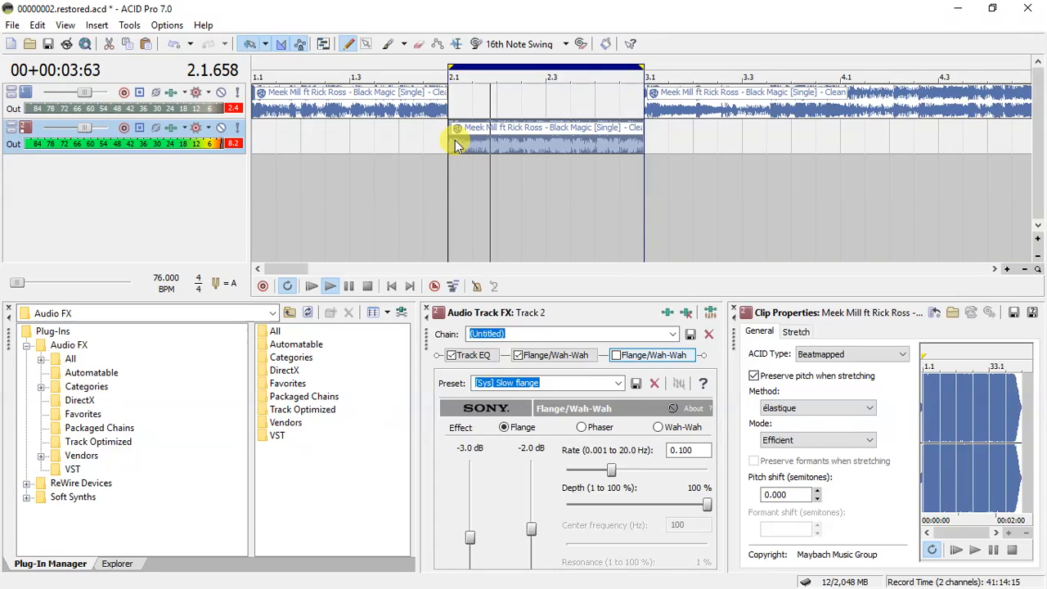
key("space")
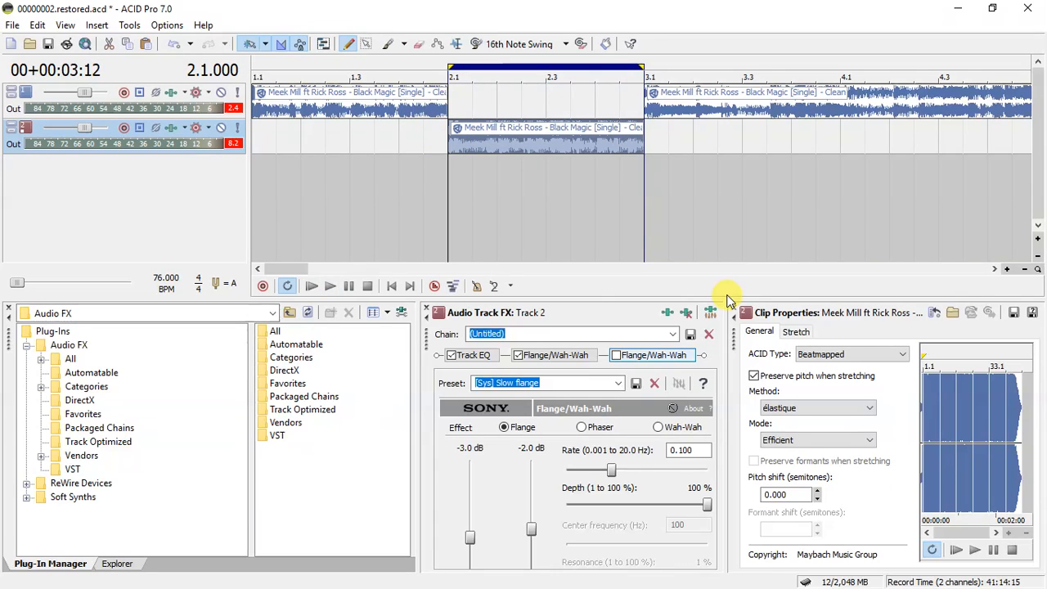
left_click(617, 355)
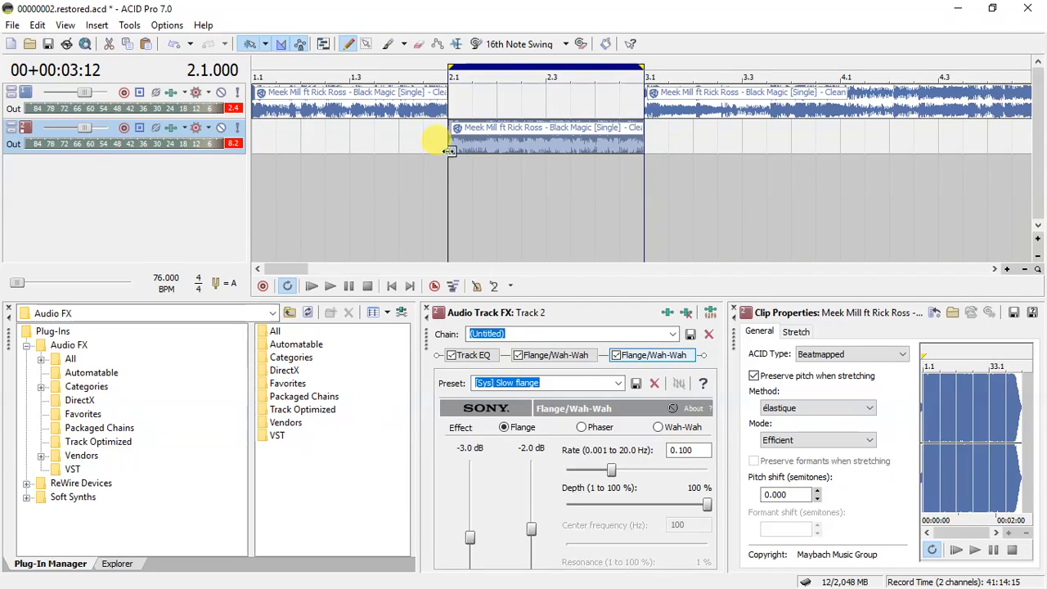
key("space")
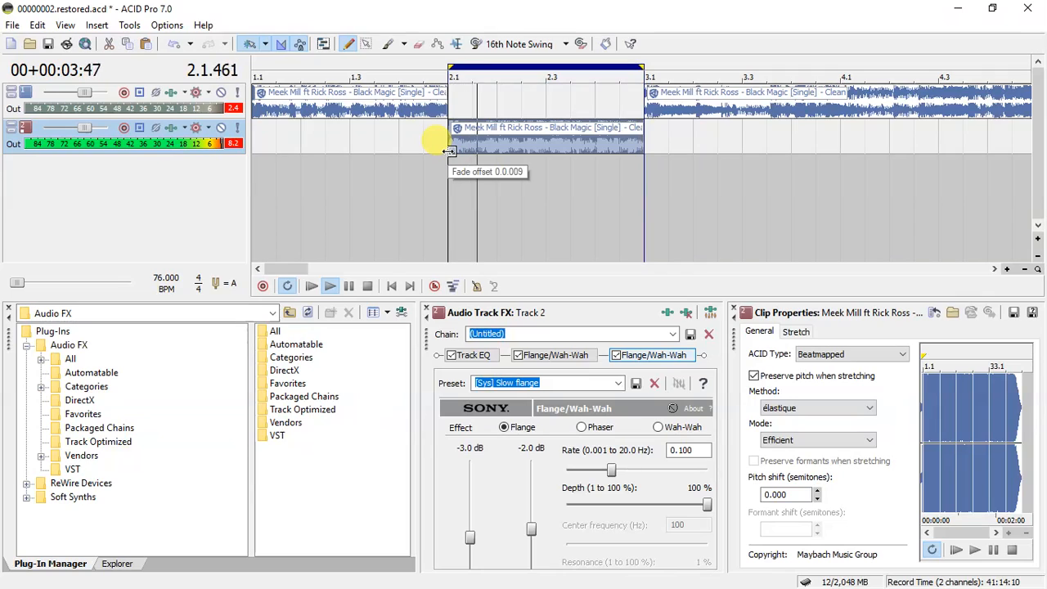
key("space")
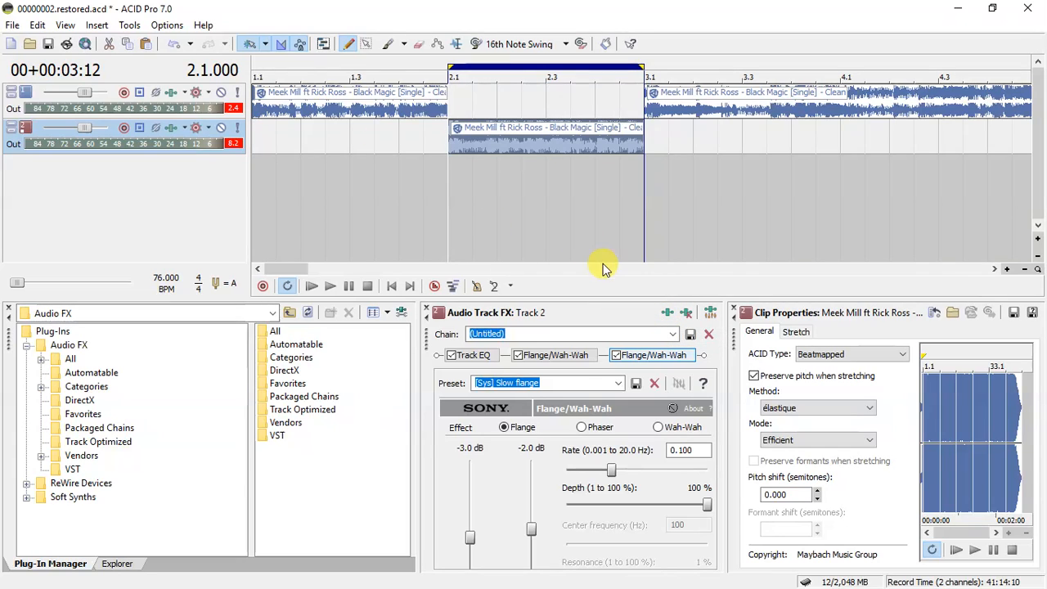
Add the Sony ExpressFX Equalization plug-in at the end of track 2's effect chain
left_click(174, 133)
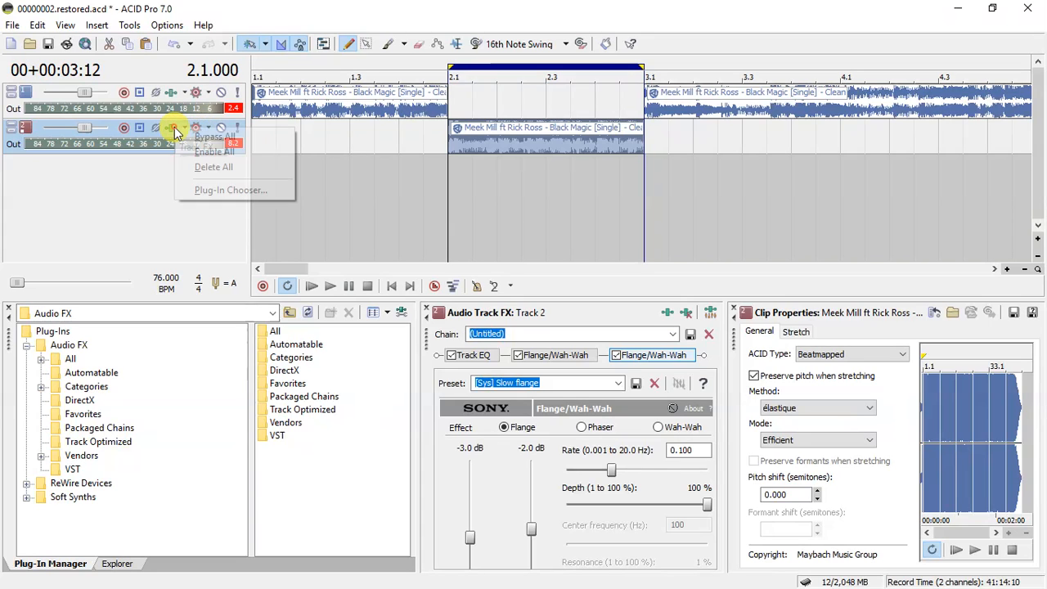
left_click(224, 189)
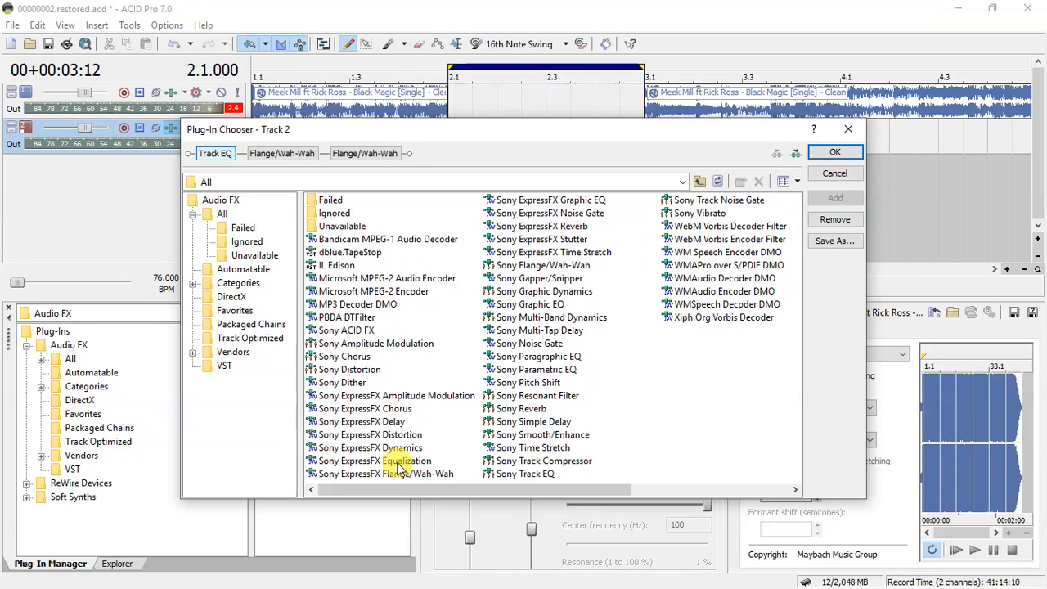
left_click(398, 463)
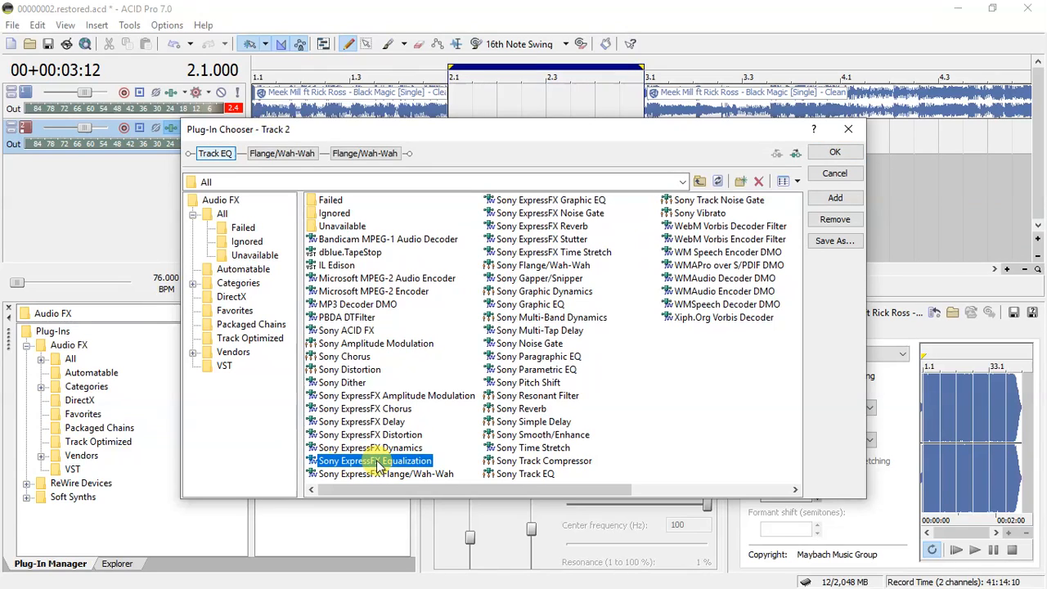
left_click_drag(401, 469, 417, 153)
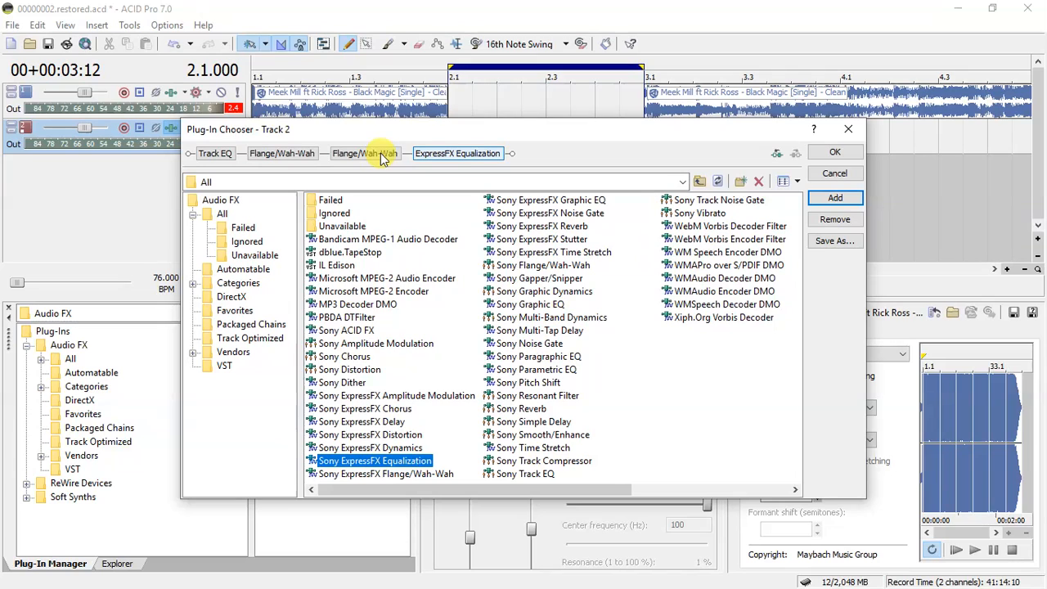
left_click(832, 152)
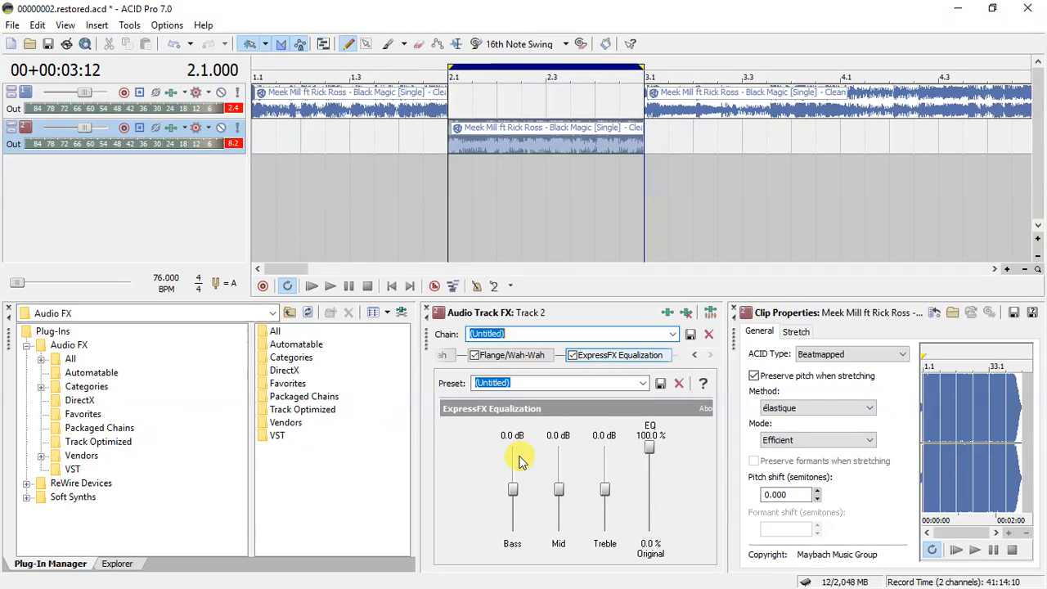
Load the equalizer's [Sys] Treble only preset, set bass to -11.5 dB, mid to -3.0 dB and treble to 1.0 dB, and play the section
left_click(648, 383)
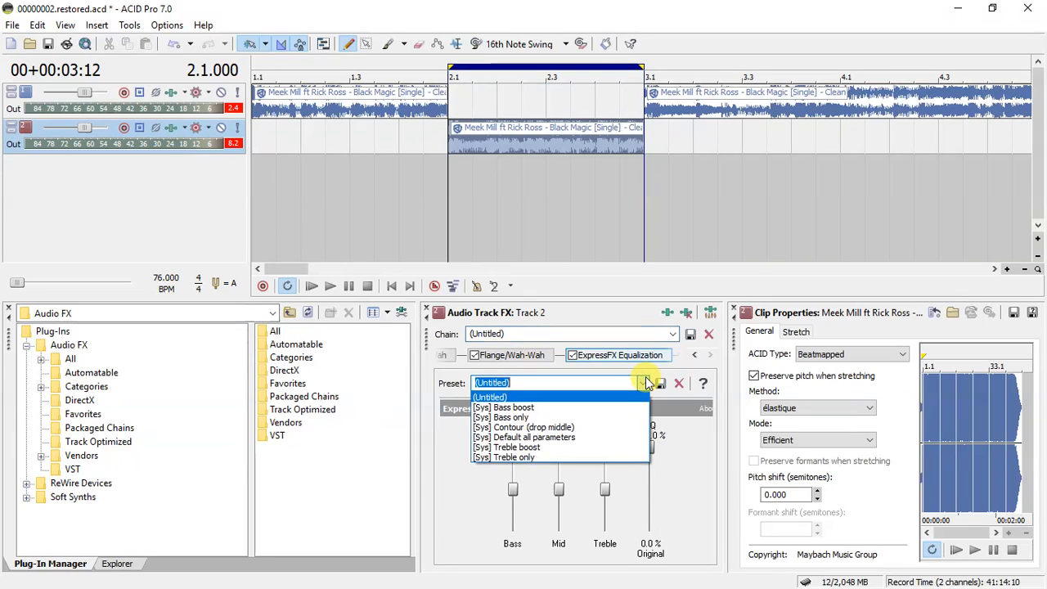
left_click(533, 461)
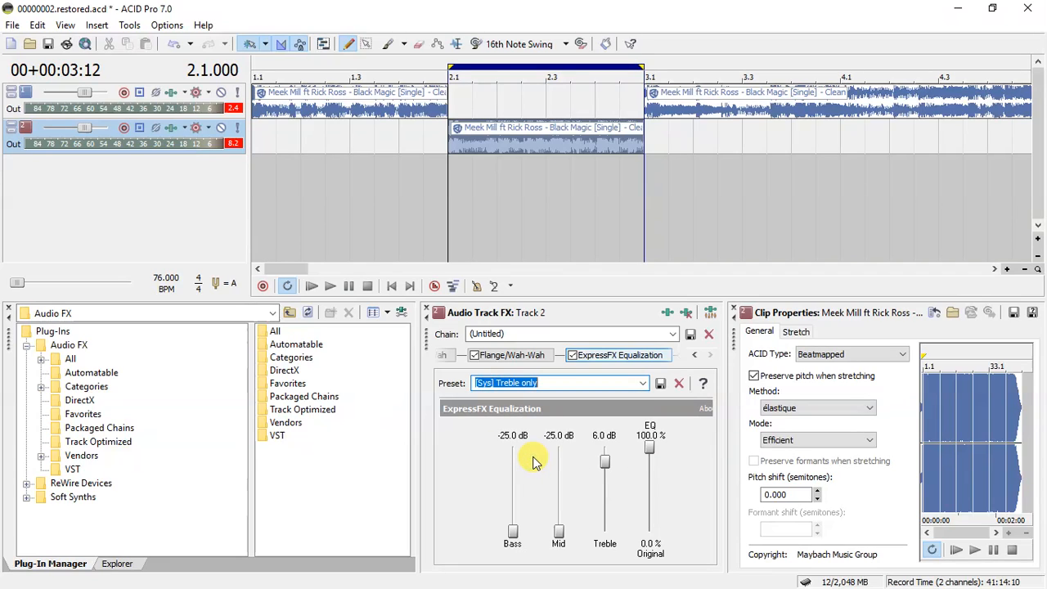
left_click_drag(610, 463, 604, 477)
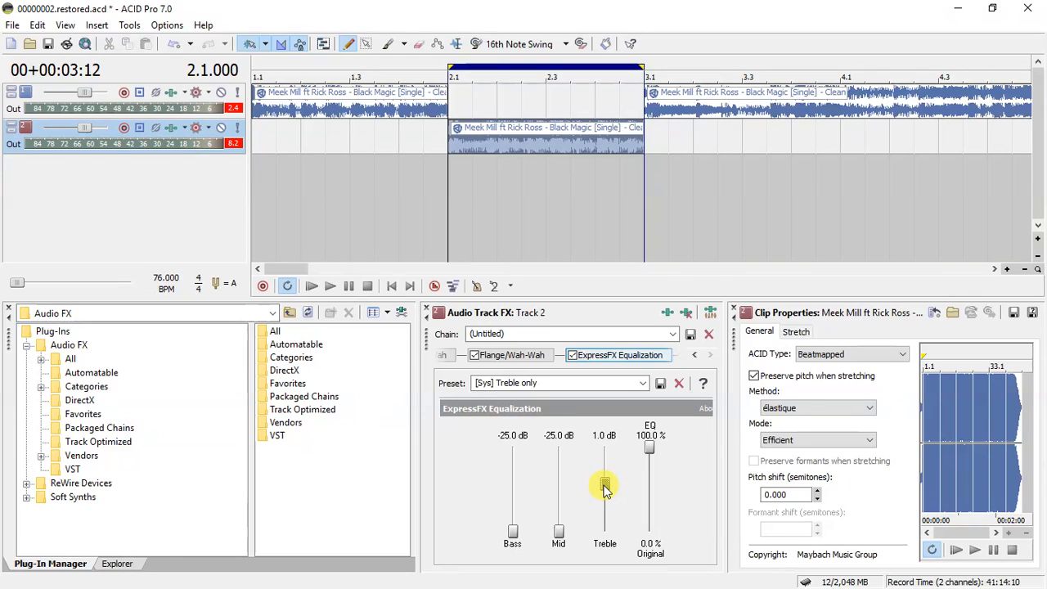
left_click_drag(562, 528, 570, 513)
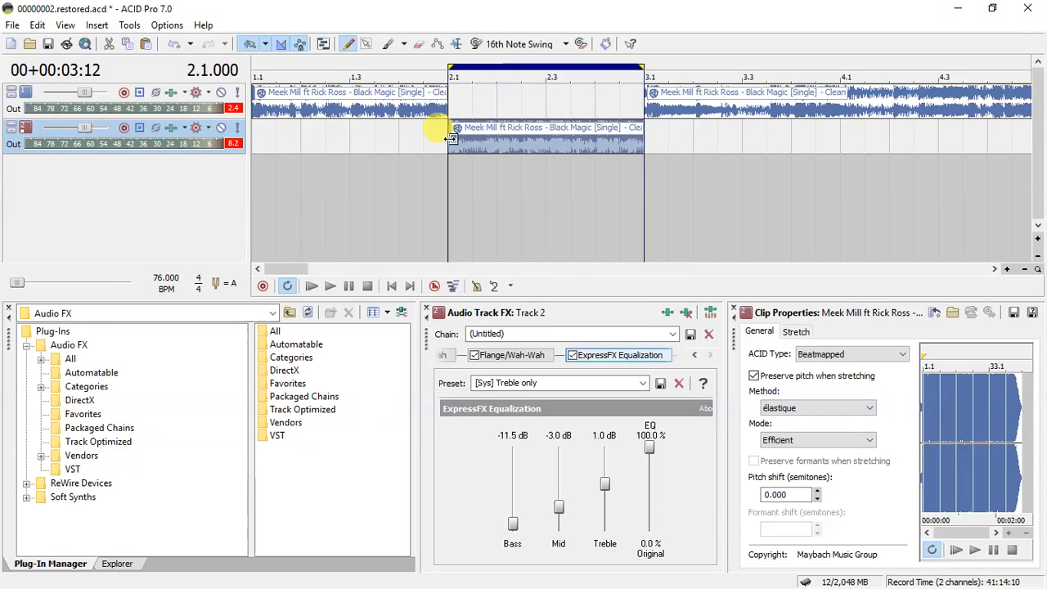
key("space")
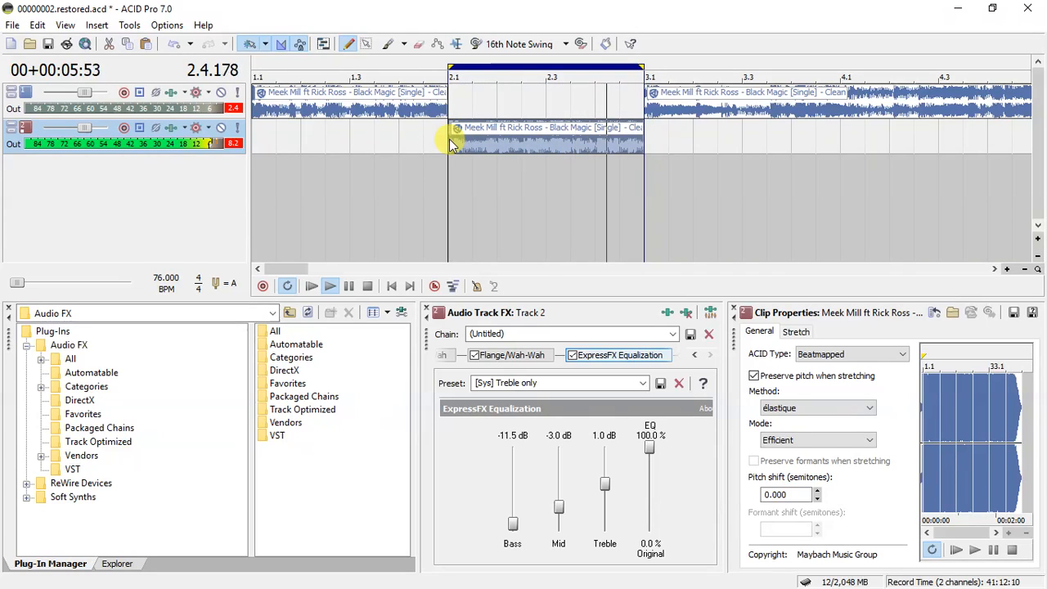
key("space")
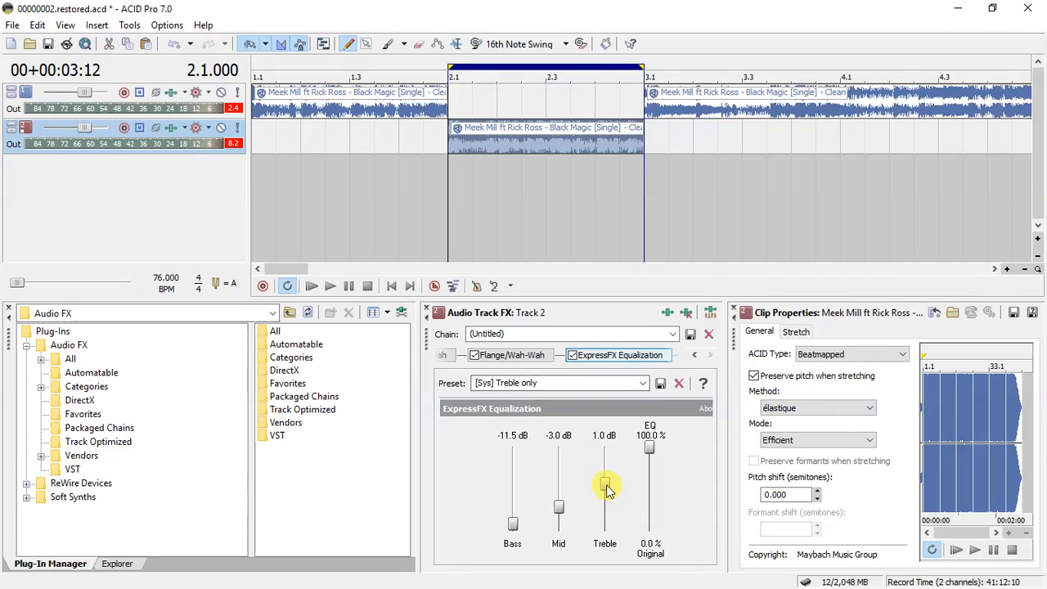
Raise the equalizer's treble to 2.0 dB and play the looped section again
left_click_drag(605, 485, 605, 481)
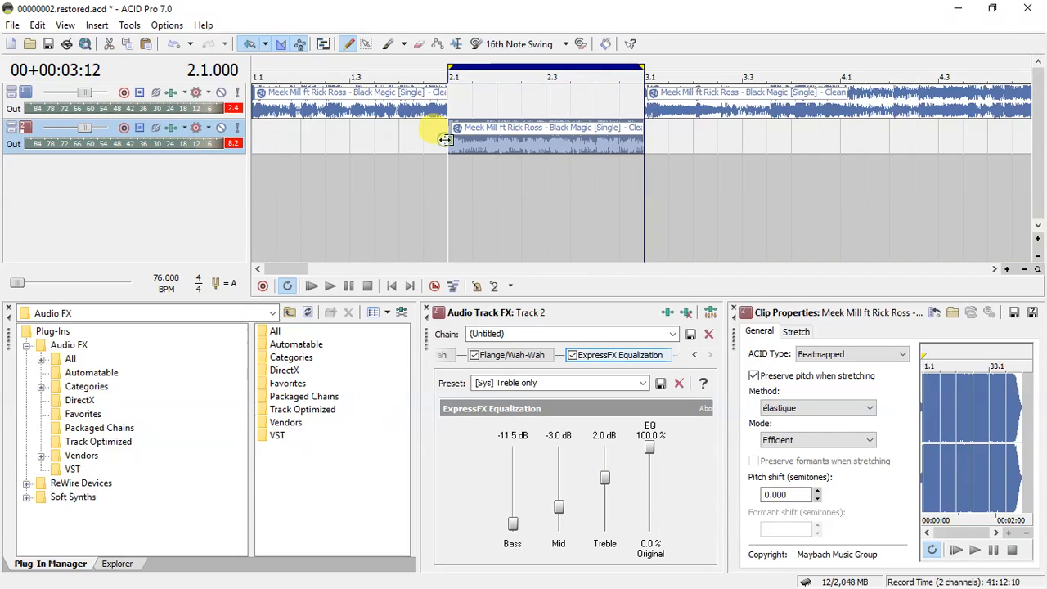
key("space")
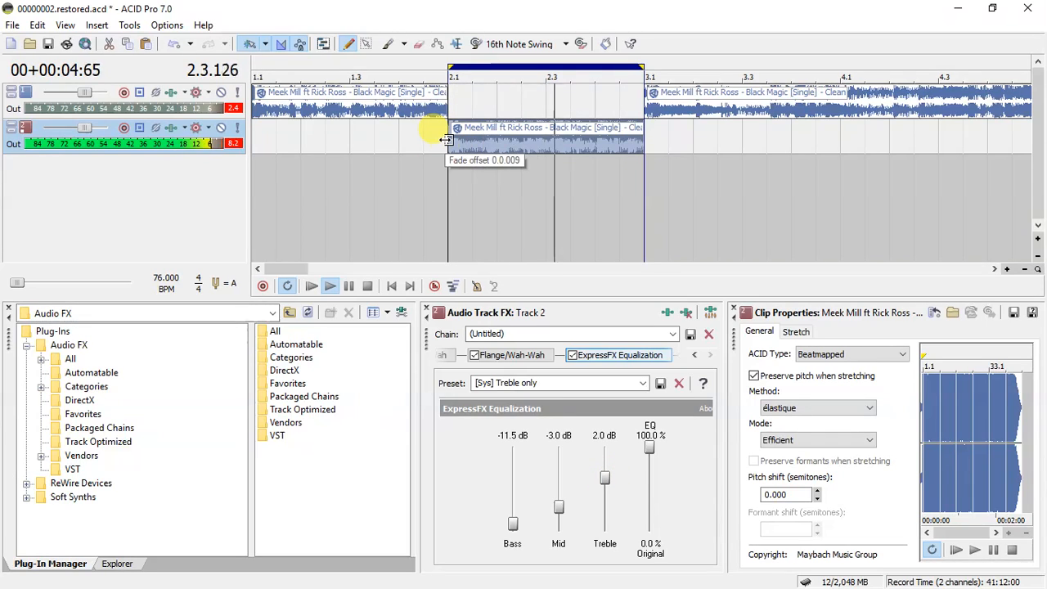
key("space")
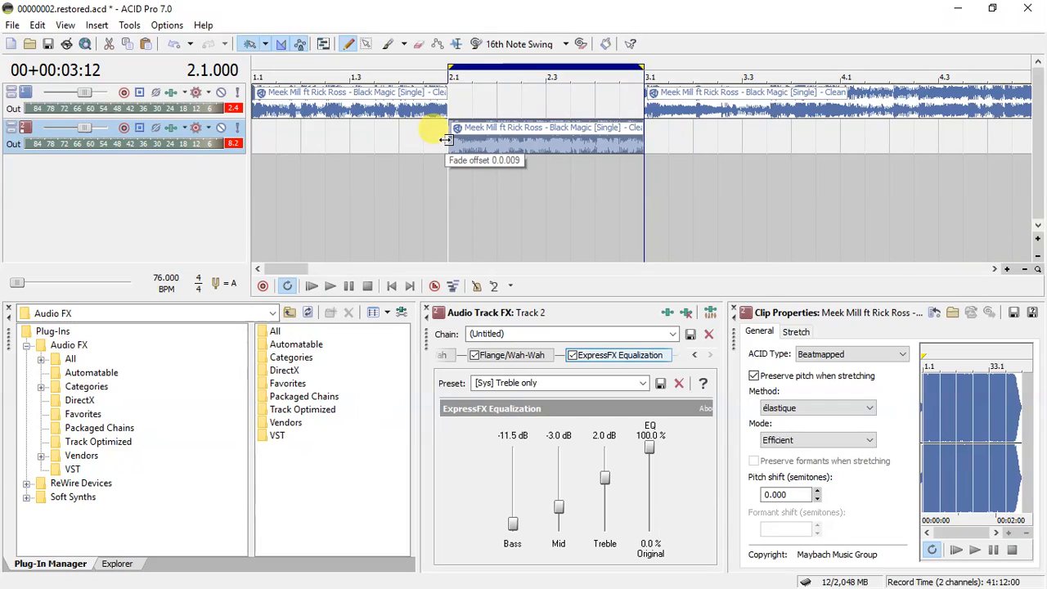
Load the [Sys] Treble boost preset in the ExpressFX Equalization effect and play the section from 2.1
left_click(691, 359)
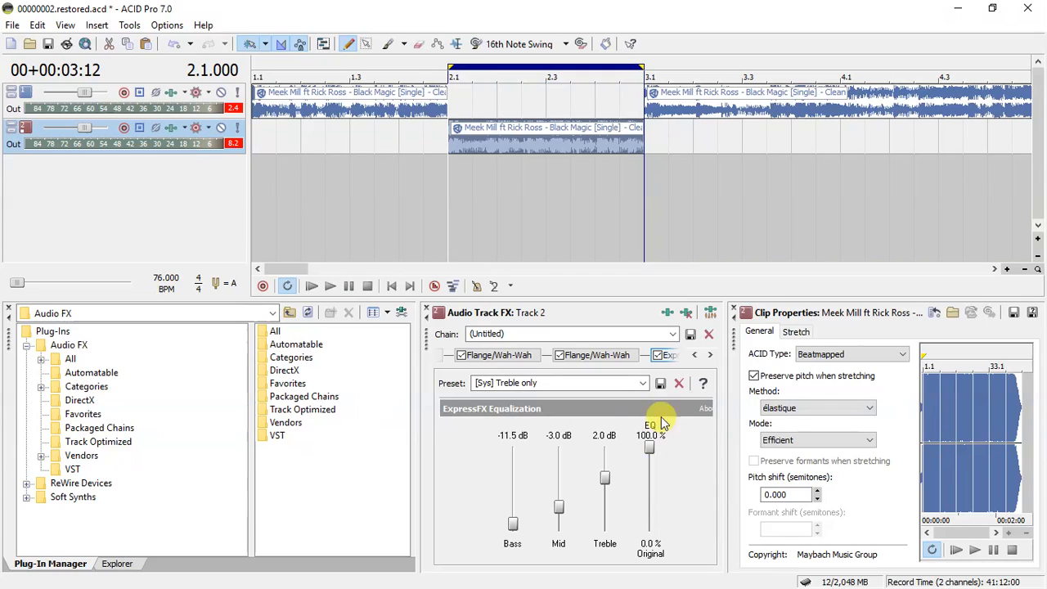
left_click(642, 384)
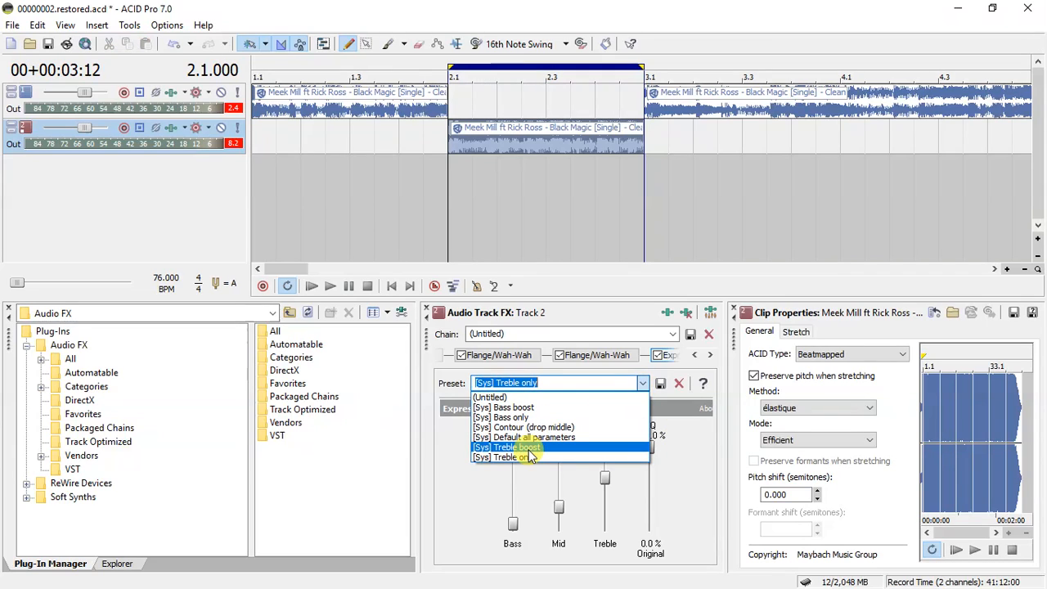
left_click(529, 449)
left_click(448, 145)
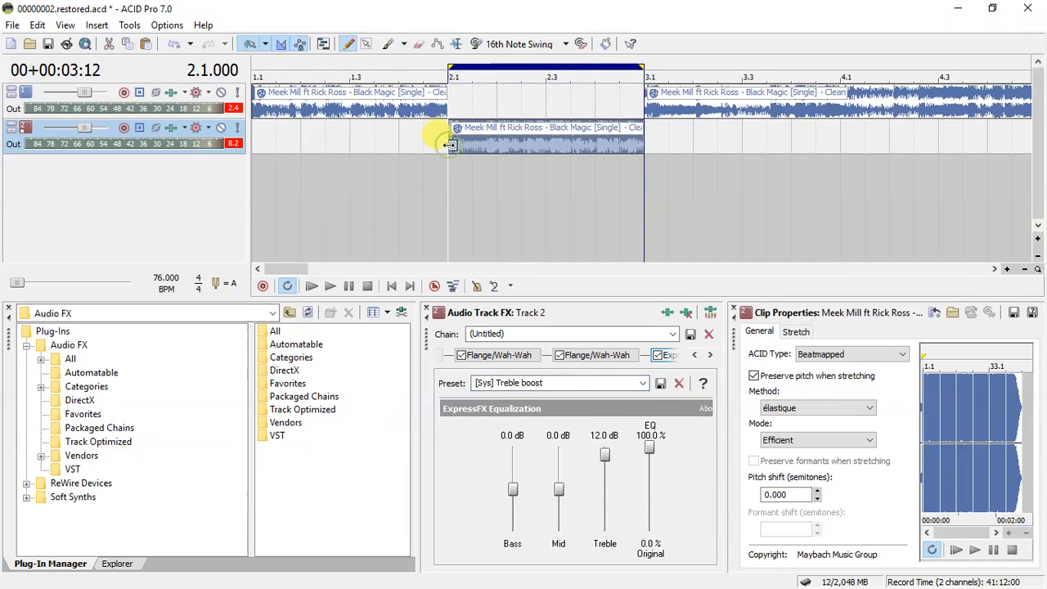
key("space")
key("space")
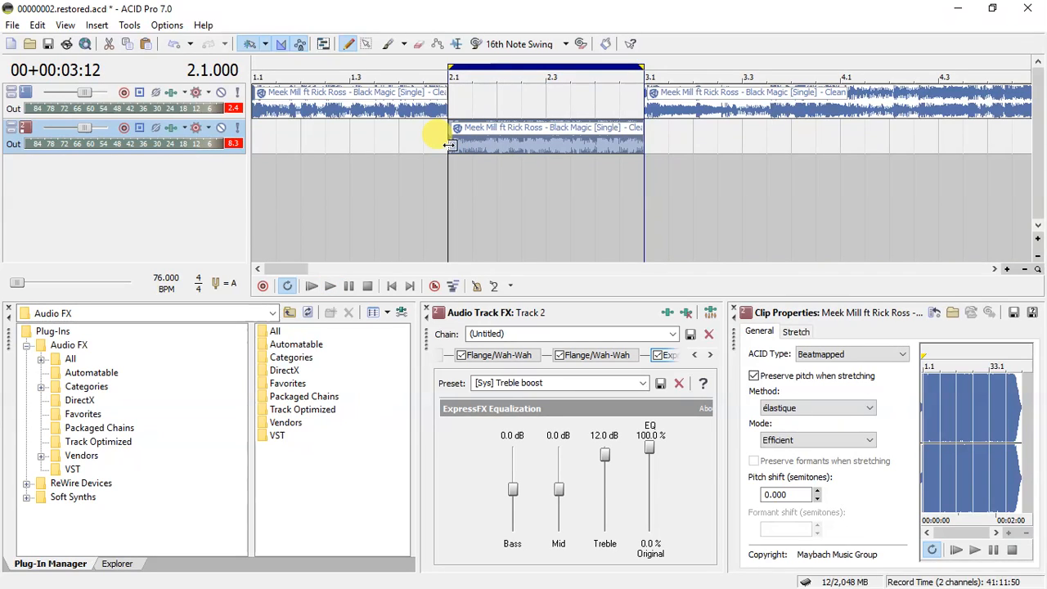
Turn off loop playback for the region from 2.1 to 3.1
left_click(550, 102)
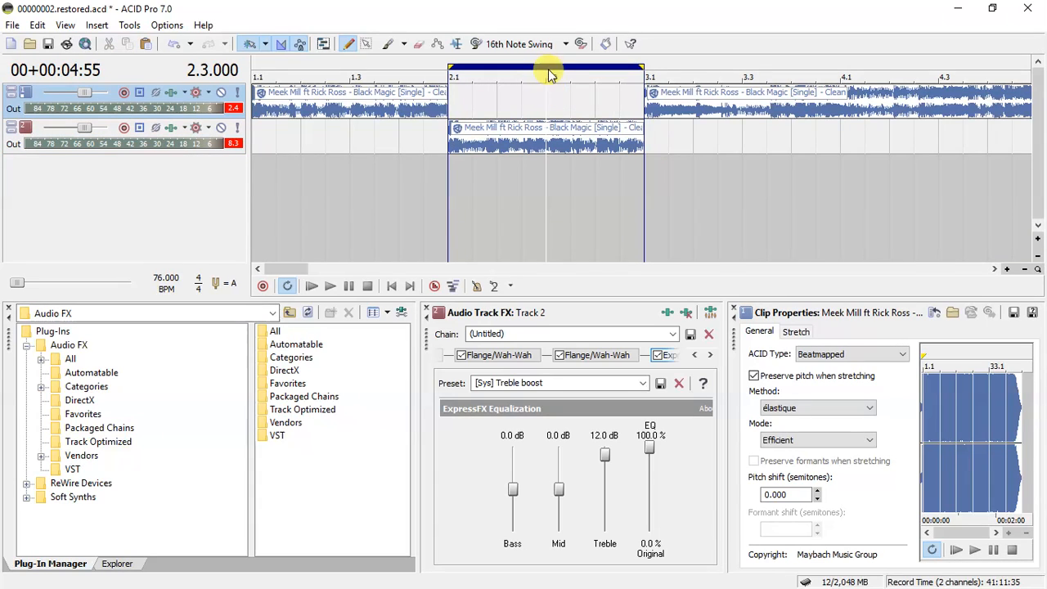
right_click(547, 67)
left_click(584, 101)
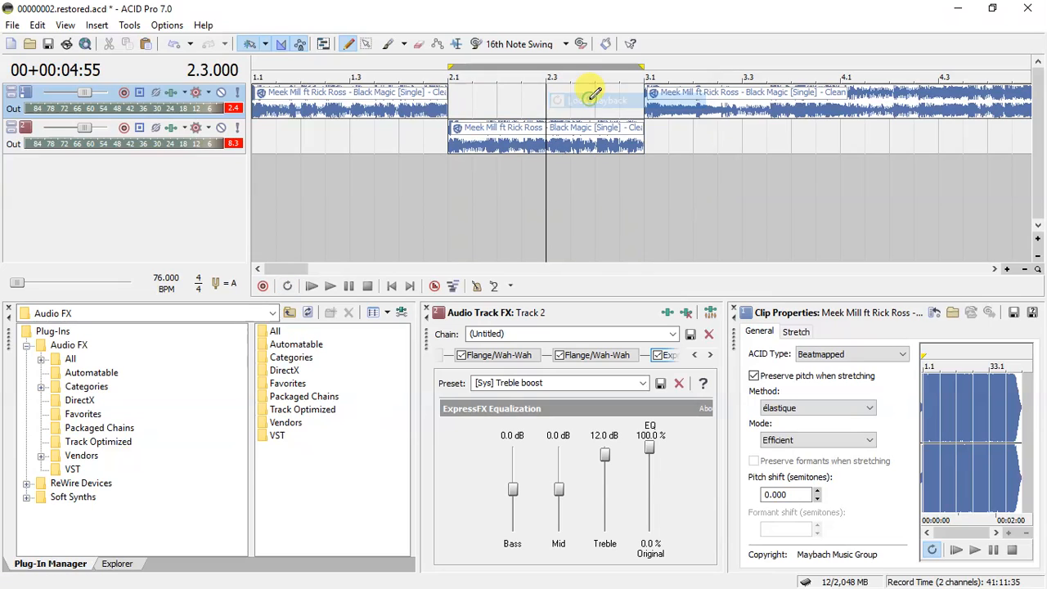
Delete the clip on track 2 and move track 1's later song clip back to start at 2.1
left_click(479, 135)
key("Delete")
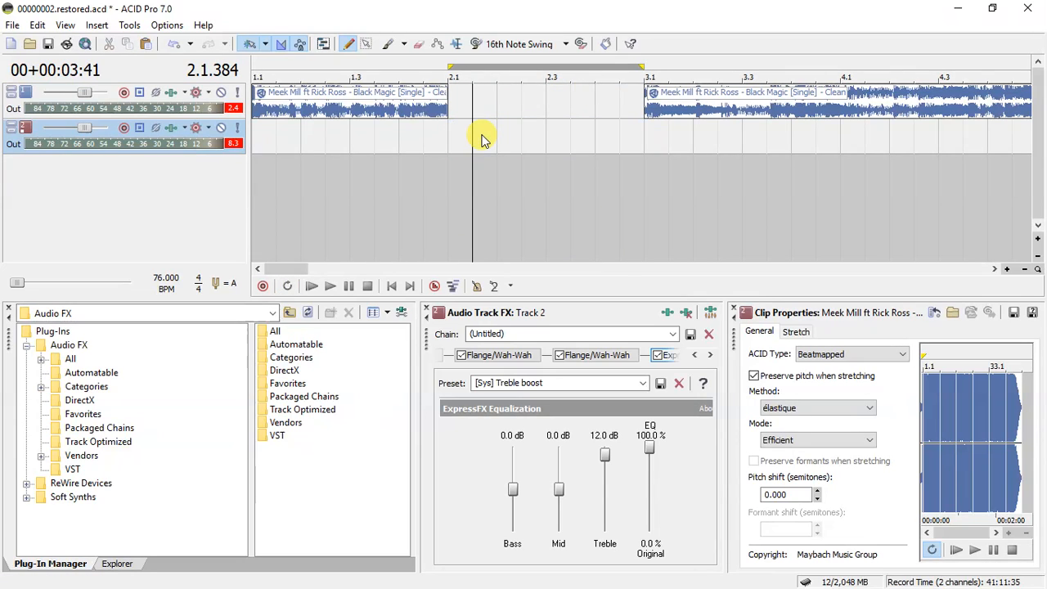
left_click_drag(646, 94, 469, 119)
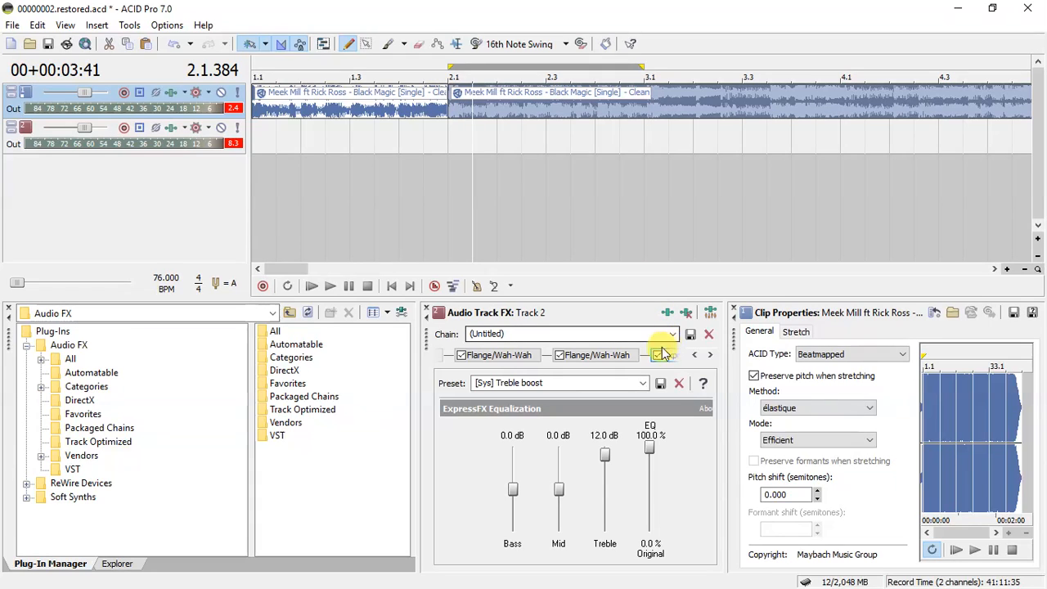
Remove both Flange/Wah-Wah effects and the ExpressFX Equalization from track 2's effect chain, keeping only the Track EQ
right_click(628, 354)
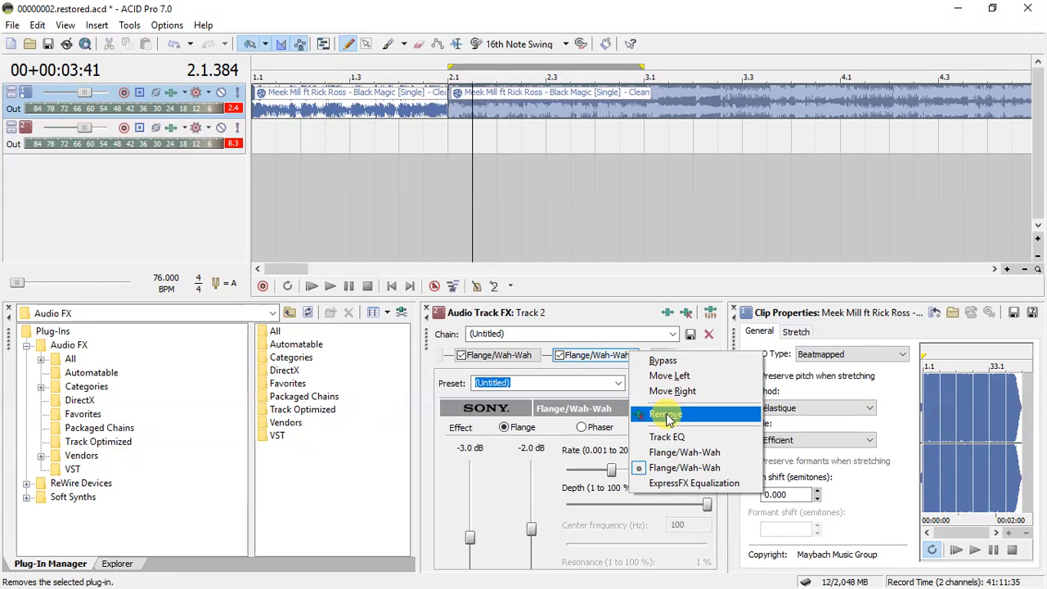
left_click(664, 413)
right_click(599, 355)
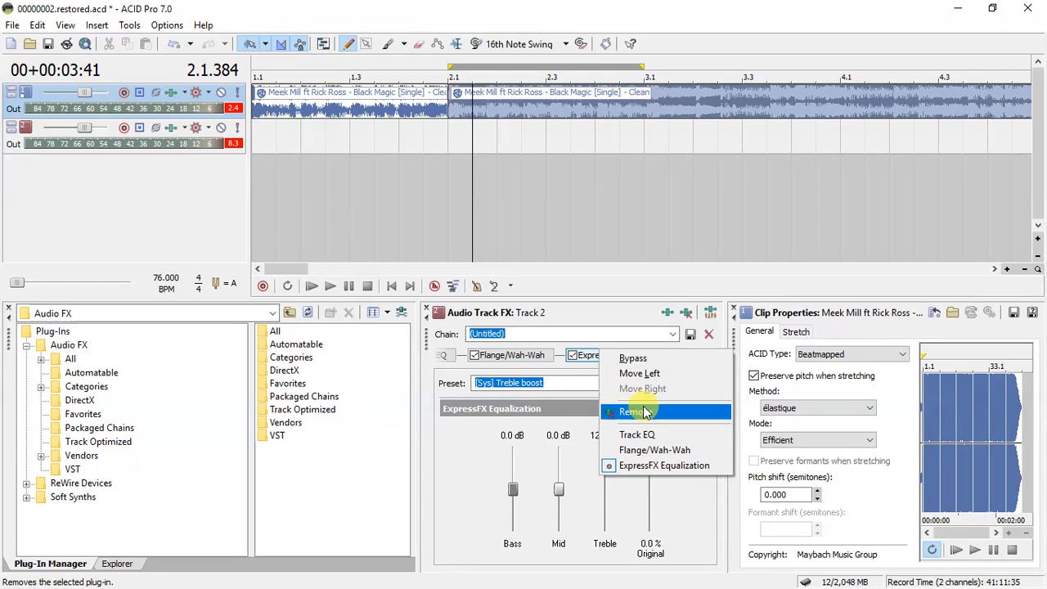
left_click(638, 409)
left_click(569, 357)
right_click(571, 361)
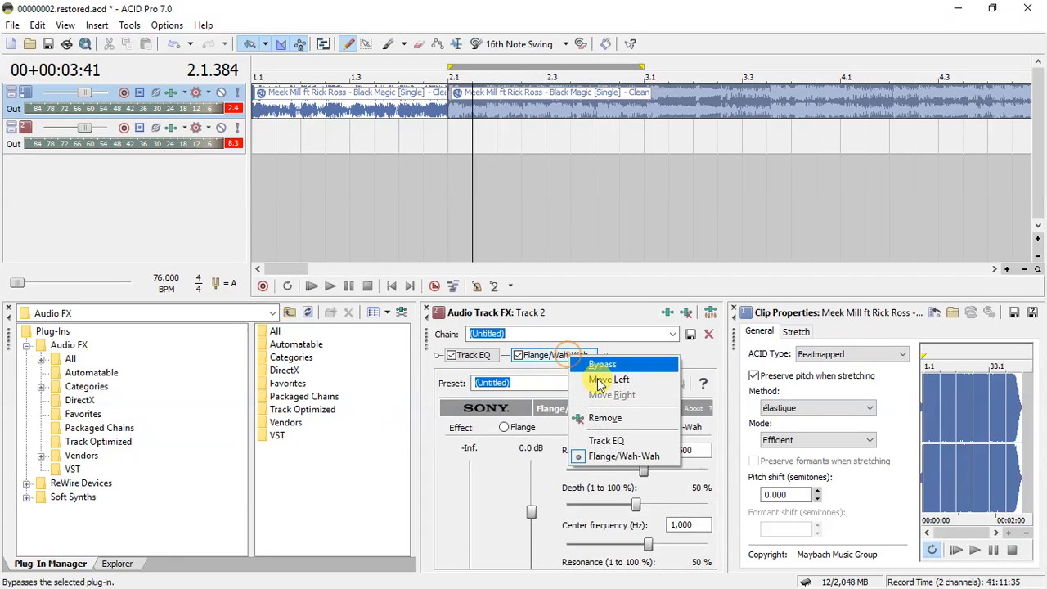
left_click(626, 420)
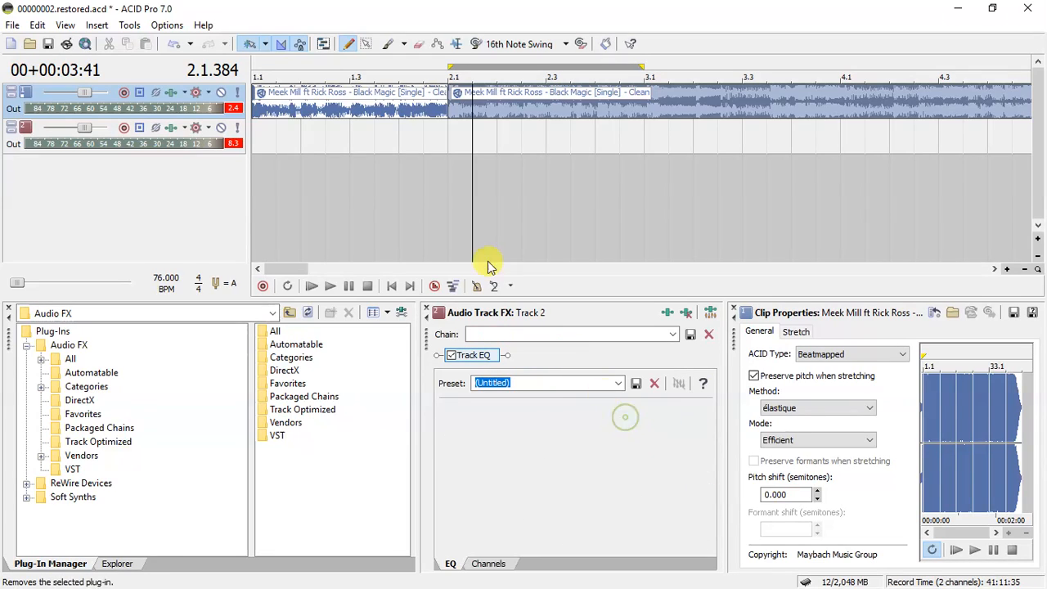
Split track 1's second song clip at 2.1.192 and delete the part after the split
left_click(450, 100)
key("space")
key("space")
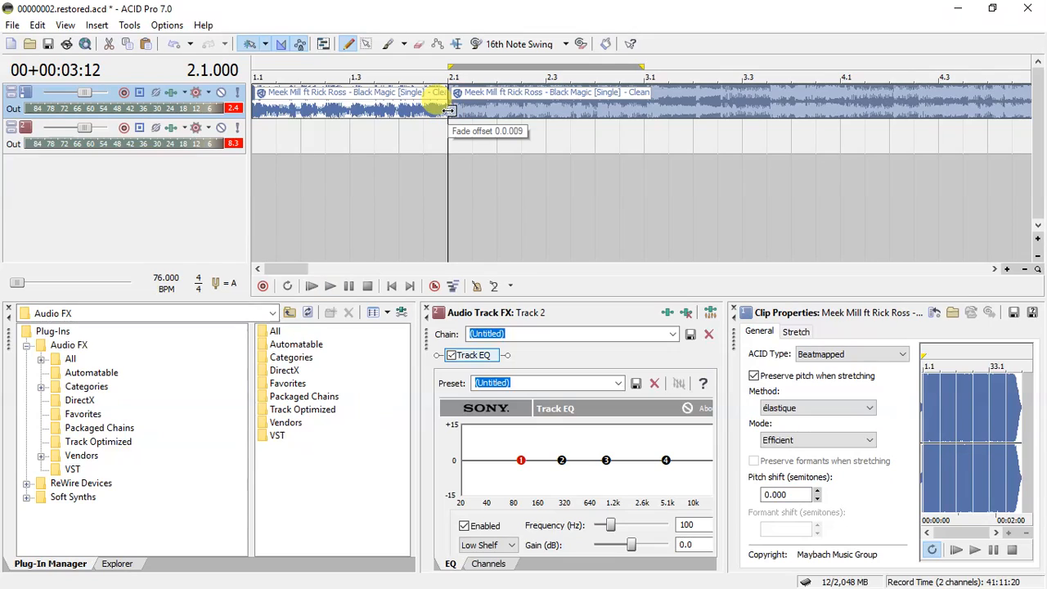
scroll(448, 106, "up", 3)
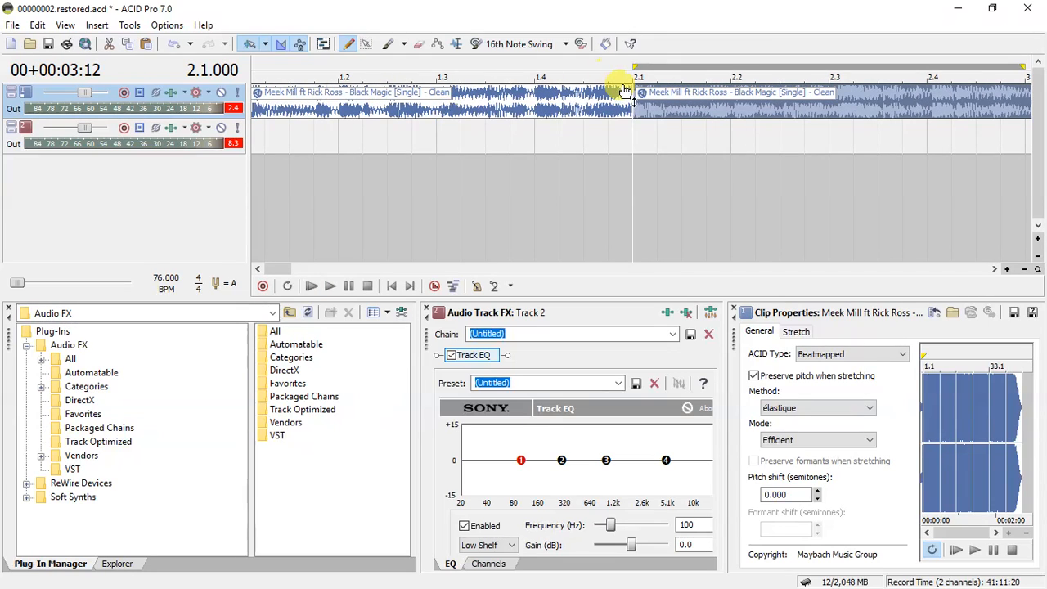
left_click(659, 104)
key("s")
key("Delete")
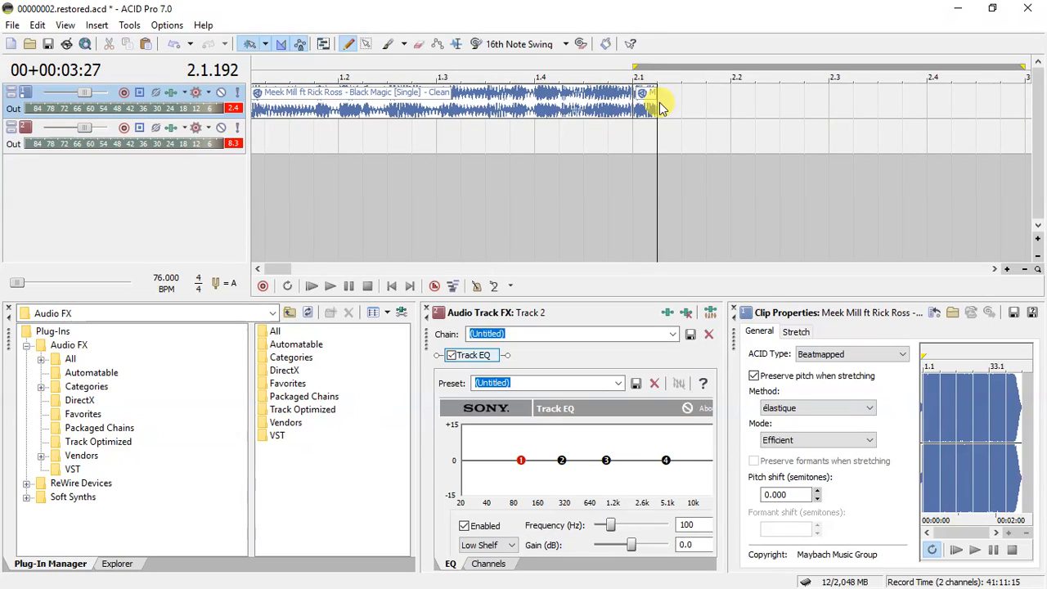
Cut the short clip from track 1 and paste it onto track 2 at 2.1
left_click(638, 106)
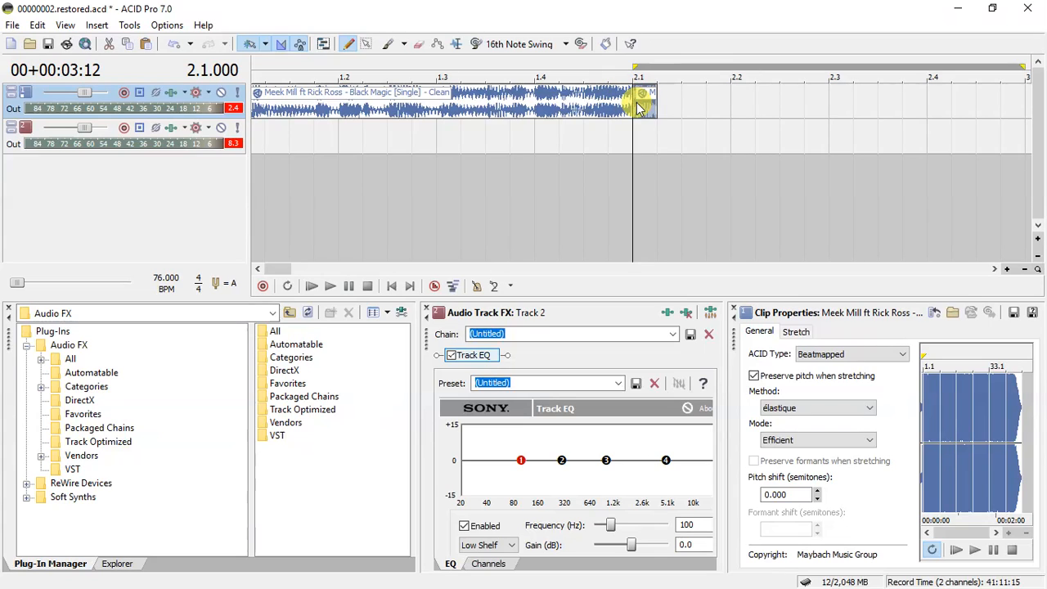
key("Delete")
left_click(640, 128)
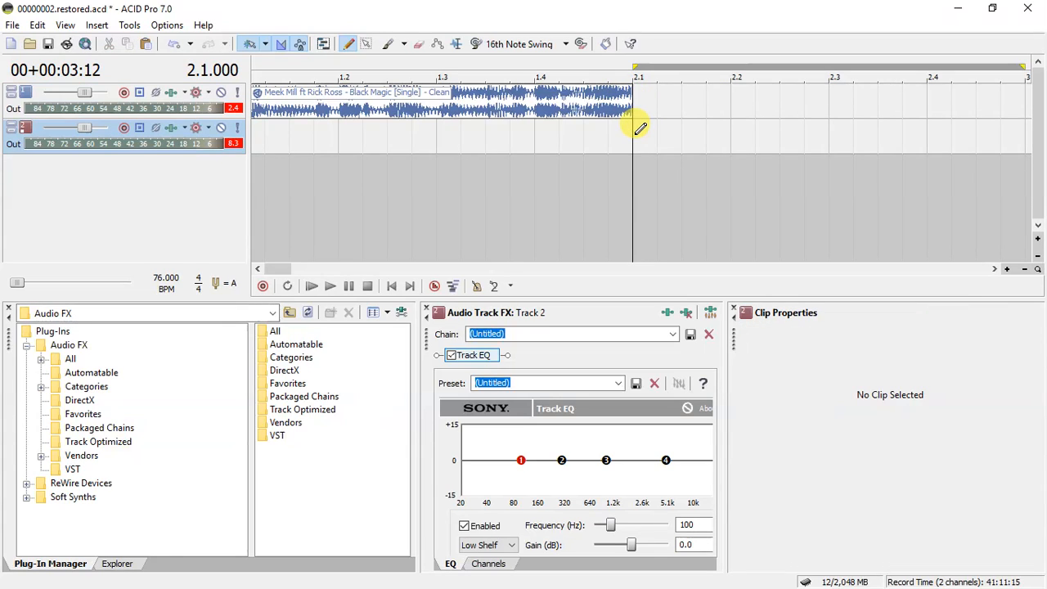
key("ctrl+v")
left_click(637, 133)
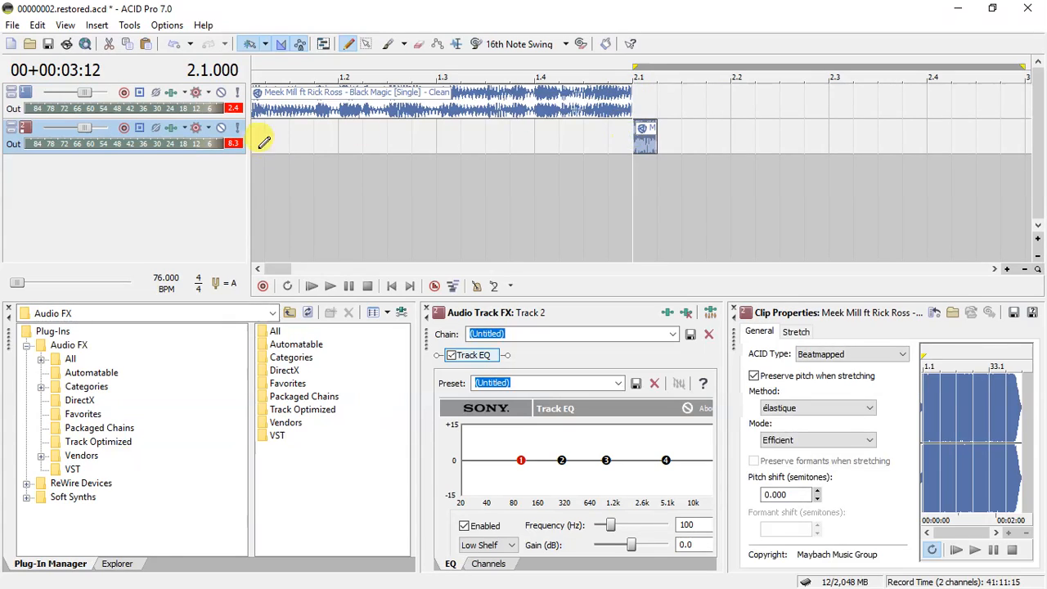
Add the Sony Reverb plug-in after the Track EQ on track 2 and play the song from 1.4
left_click(184, 128)
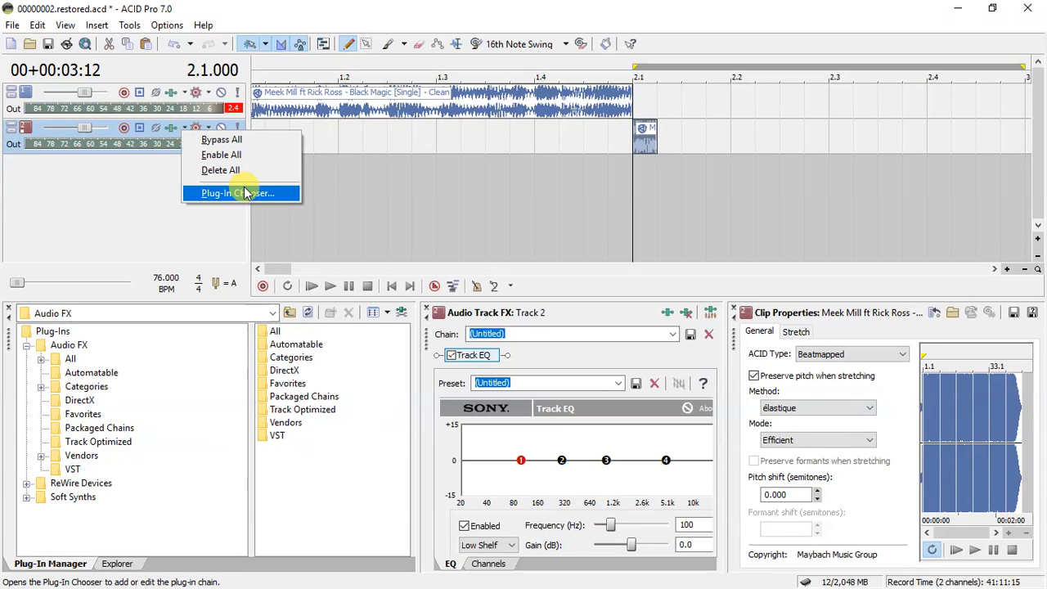
left_click(245, 194)
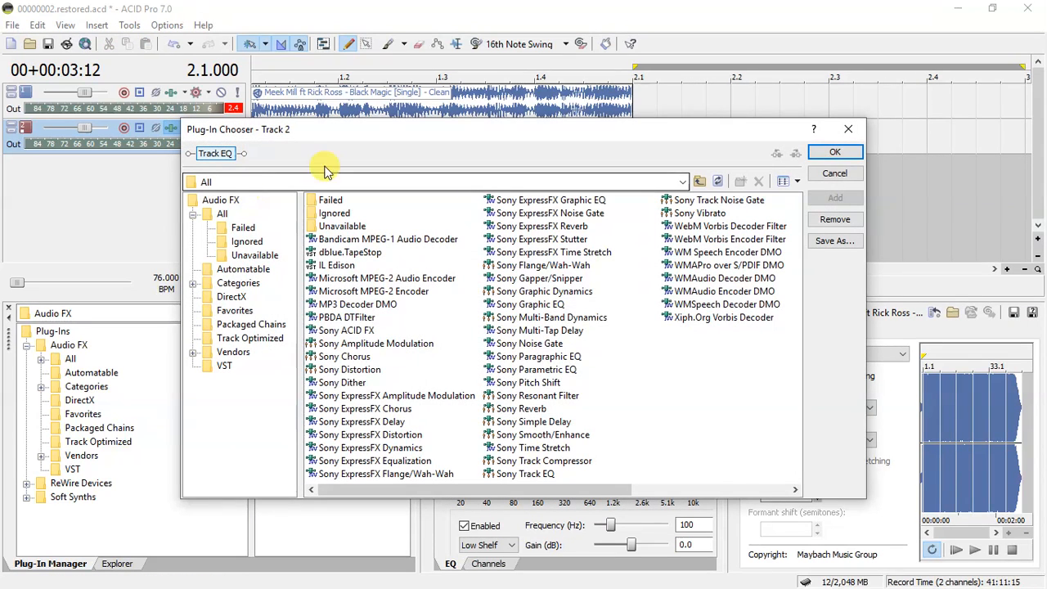
double_click(532, 409)
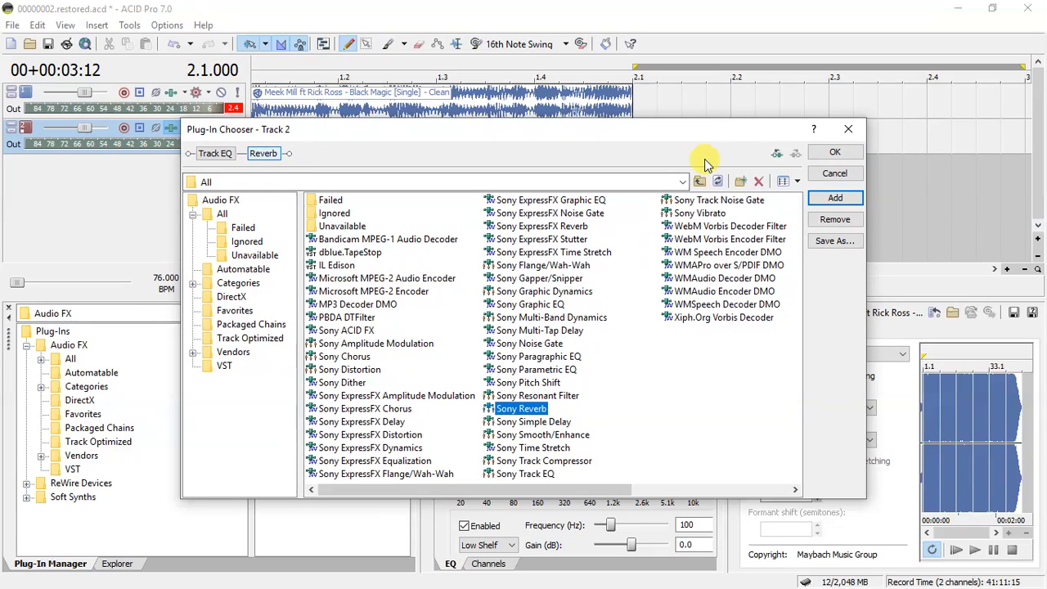
left_click(833, 152)
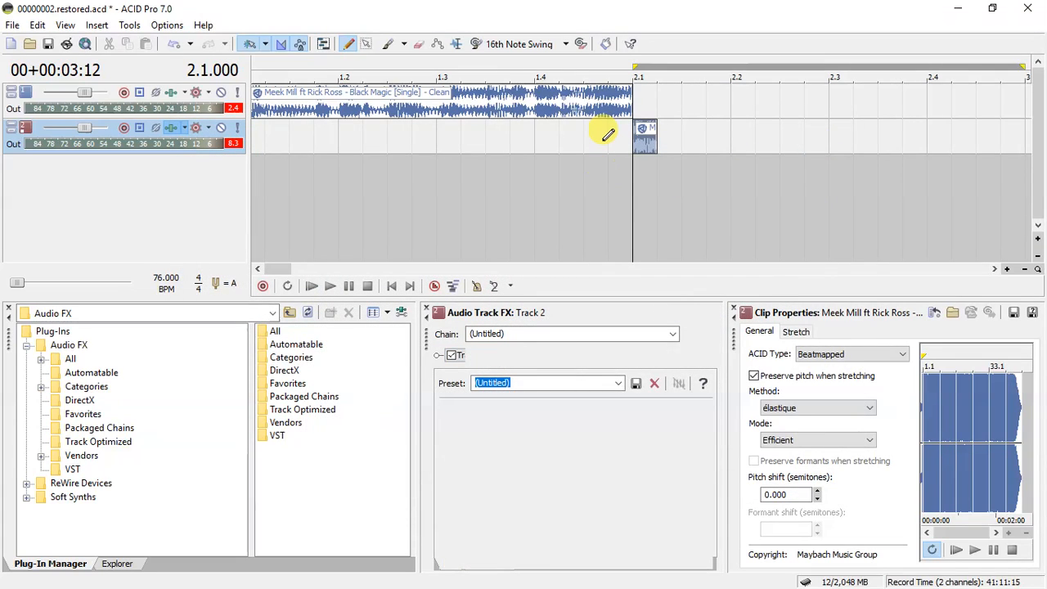
left_click(535, 134)
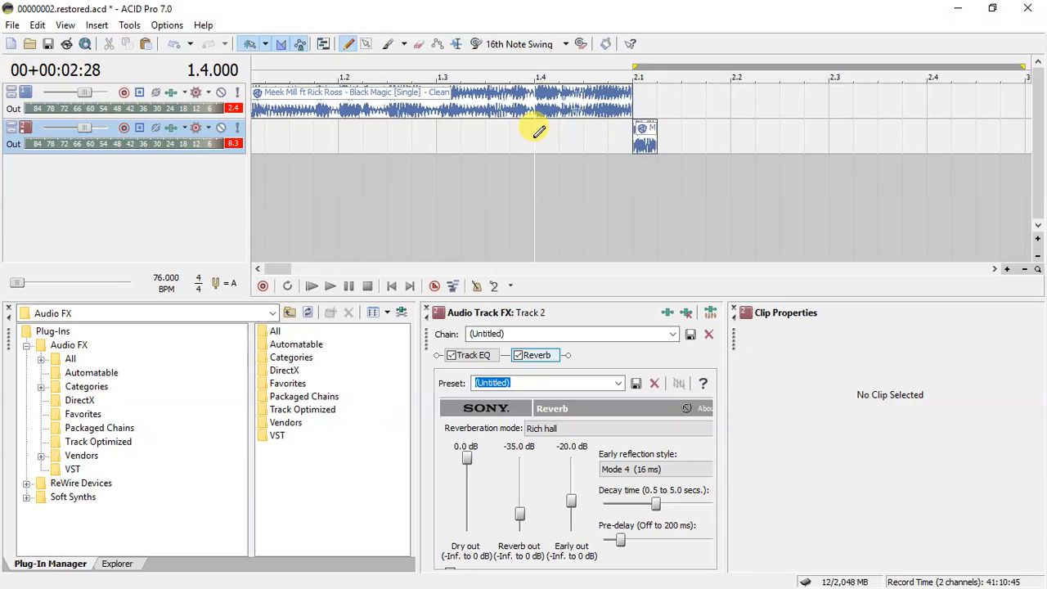
key("space")
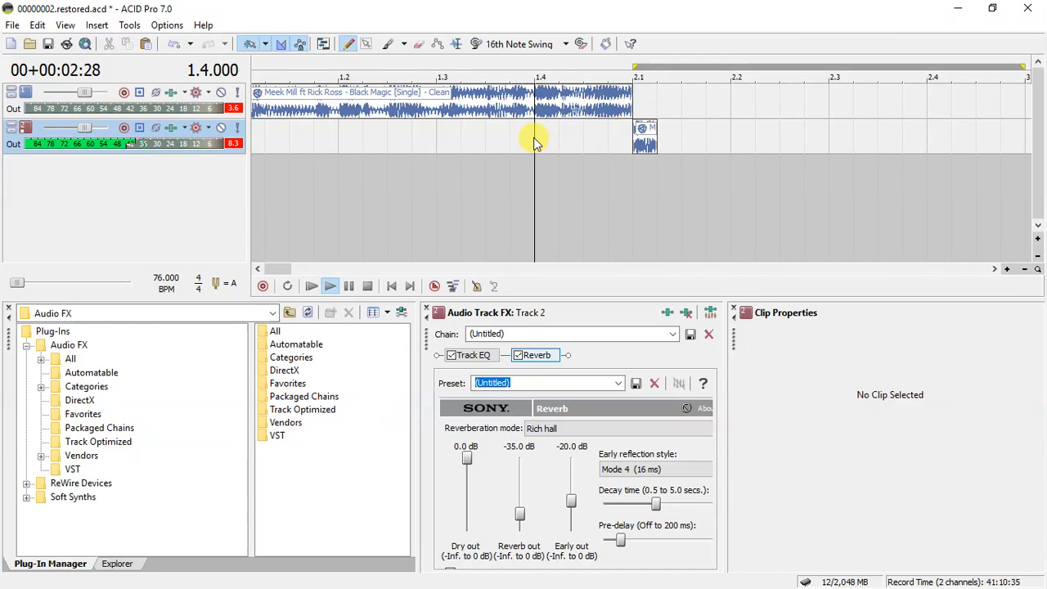
key("space")
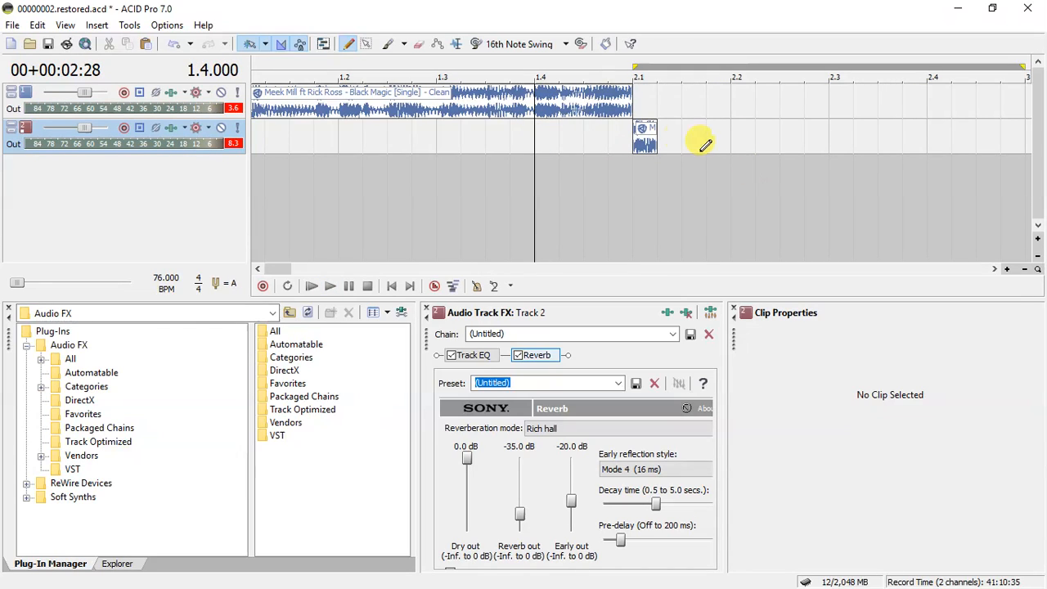
Try a copy of track 2's short clip at 2.1.384 and play from 2.1
left_click(637, 133)
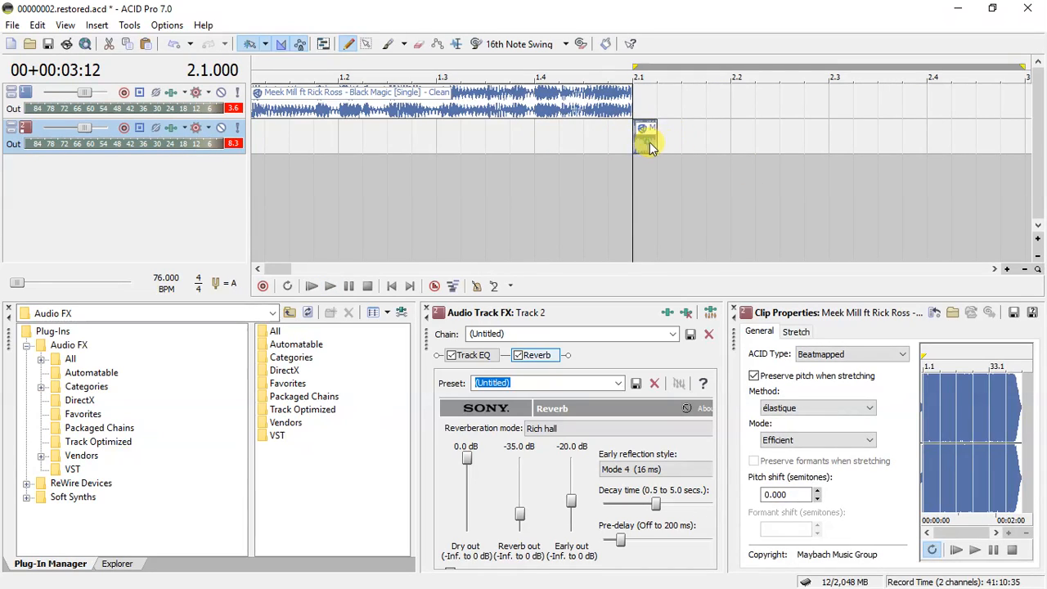
left_click_drag(648, 144, 689, 146)
key("space")
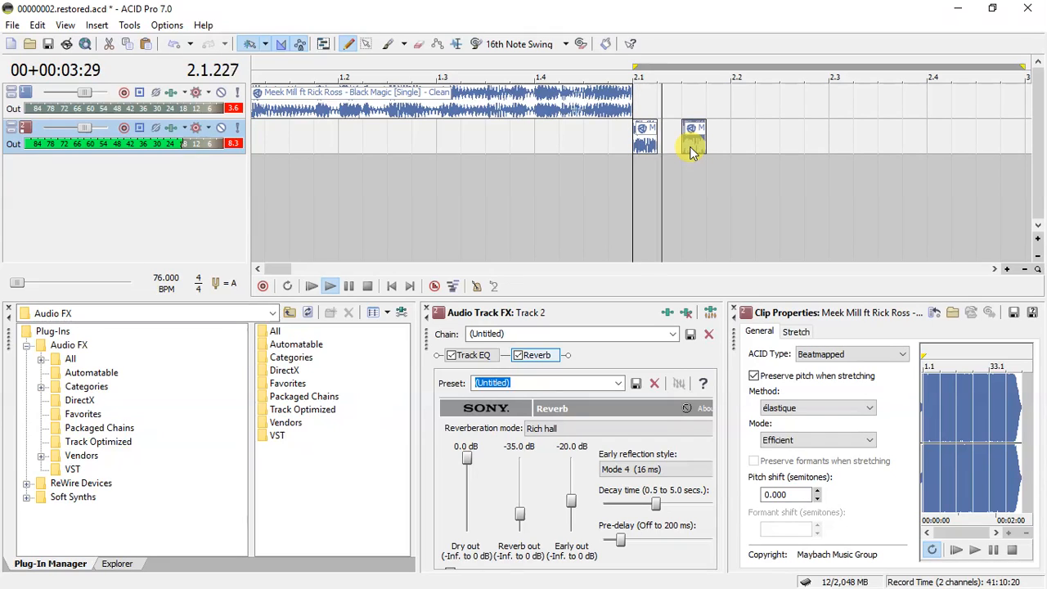
key("space")
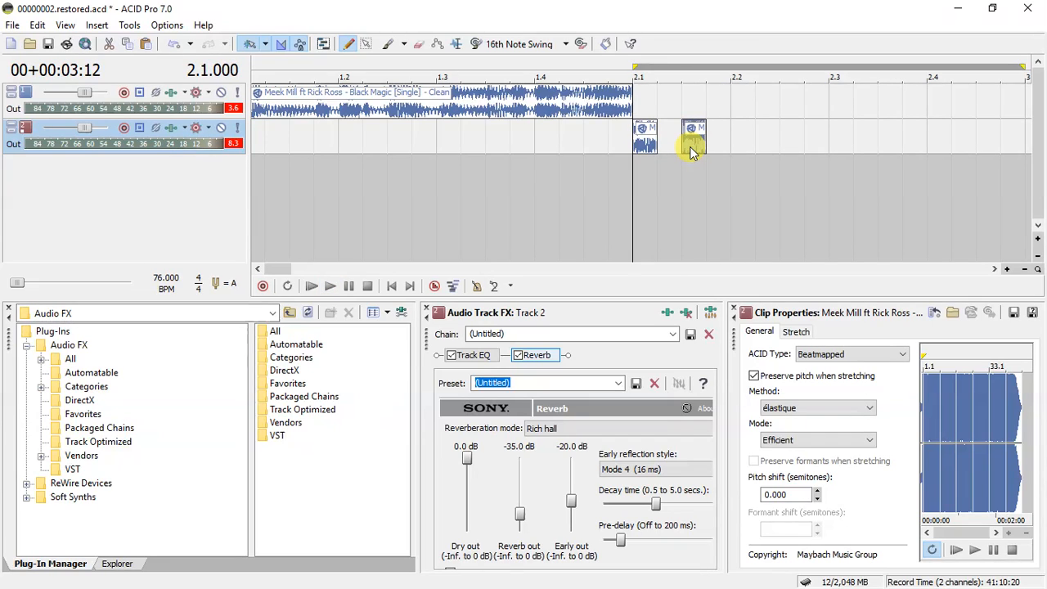
Copy track 1's song clip so that the duplicate starts at 2.2, and play the passage from 1.3.384
left_click(480, 101)
left_click_drag(433, 112, 857, 107)
key("space")
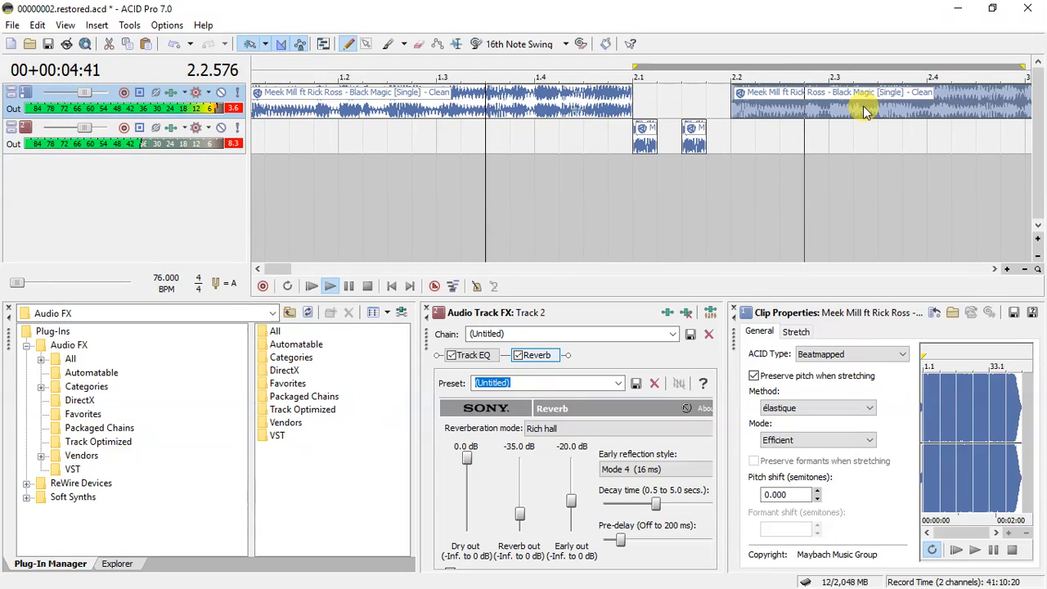
key("space")
key("space")
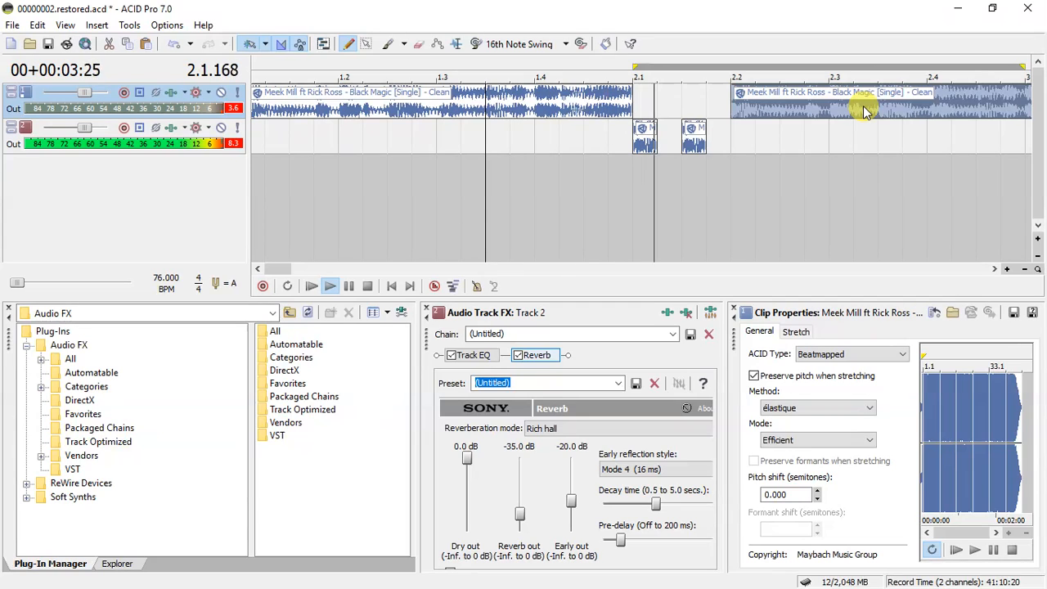
key("space")
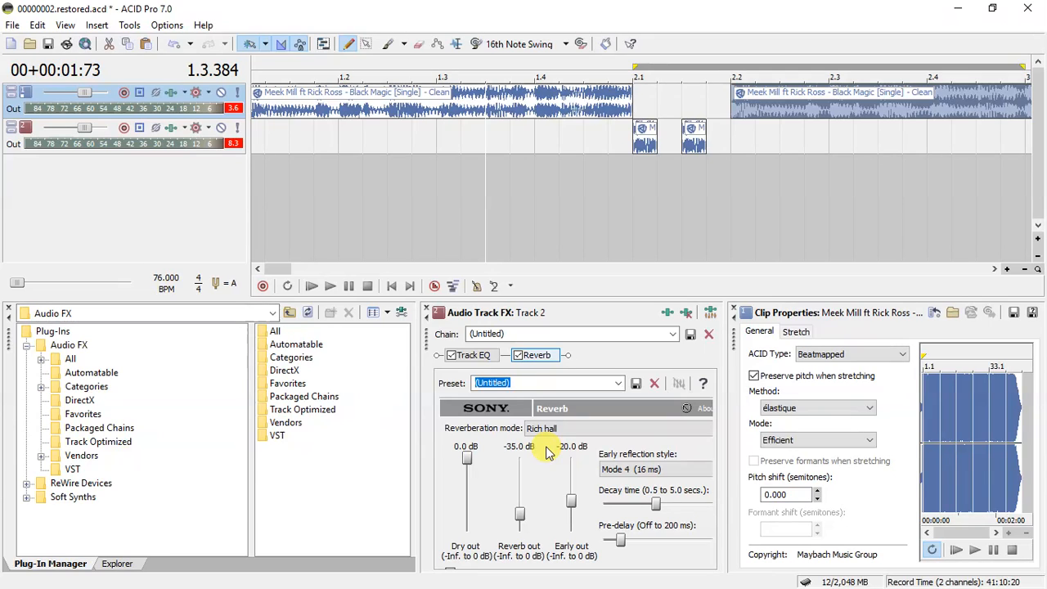
Delete the duplicate short clip at 2.1.384 on track 2
left_click(645, 136)
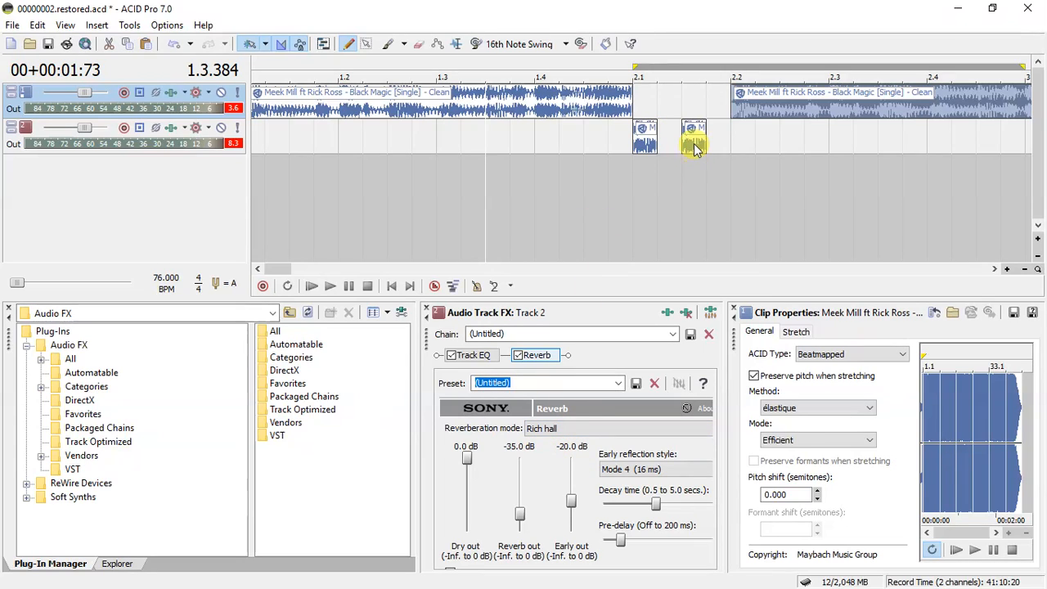
left_click(694, 147)
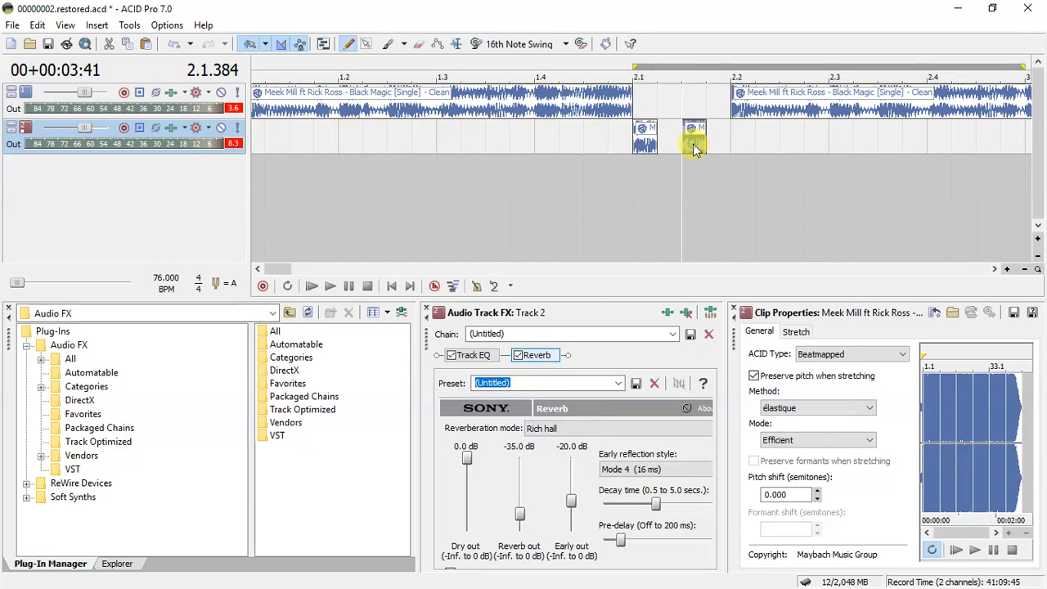
key("Delete")
Set the Reverb's reverberation mode to Metal tank and play the passage from 1.4
left_click(602, 434)
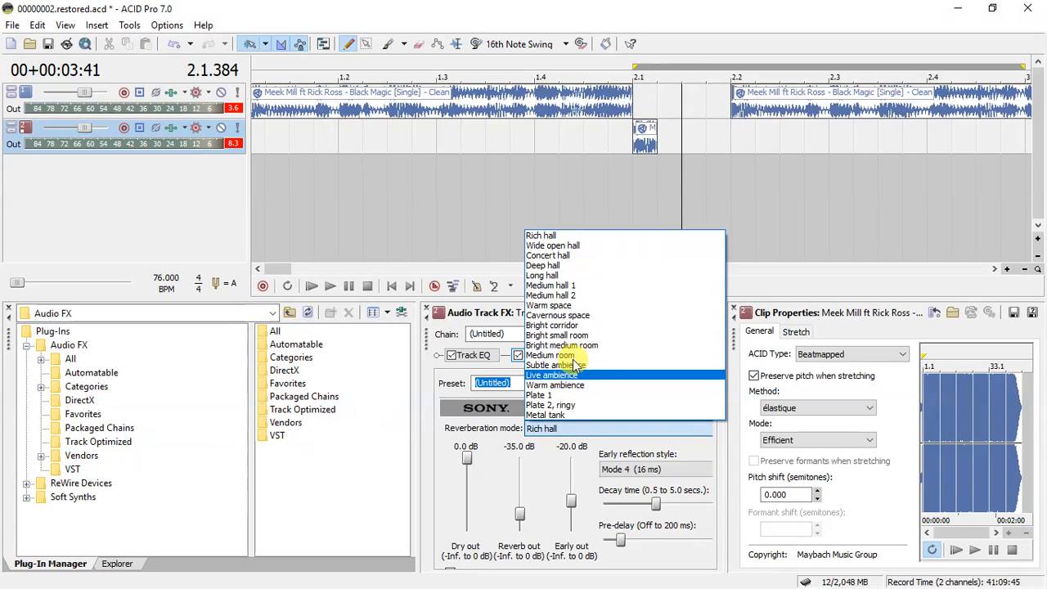
left_click(564, 415)
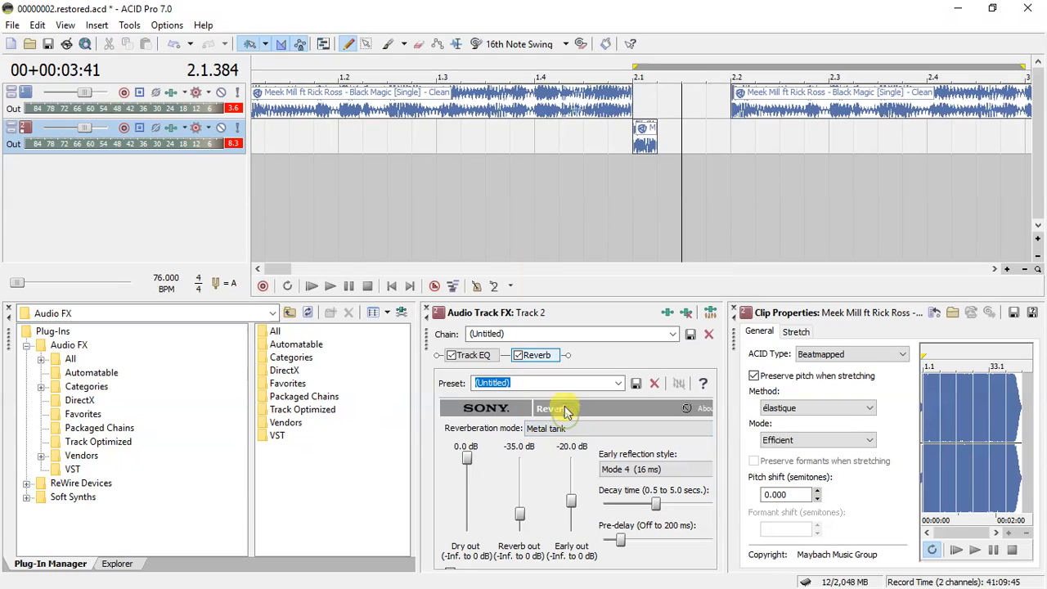
left_click(538, 134)
key("space")
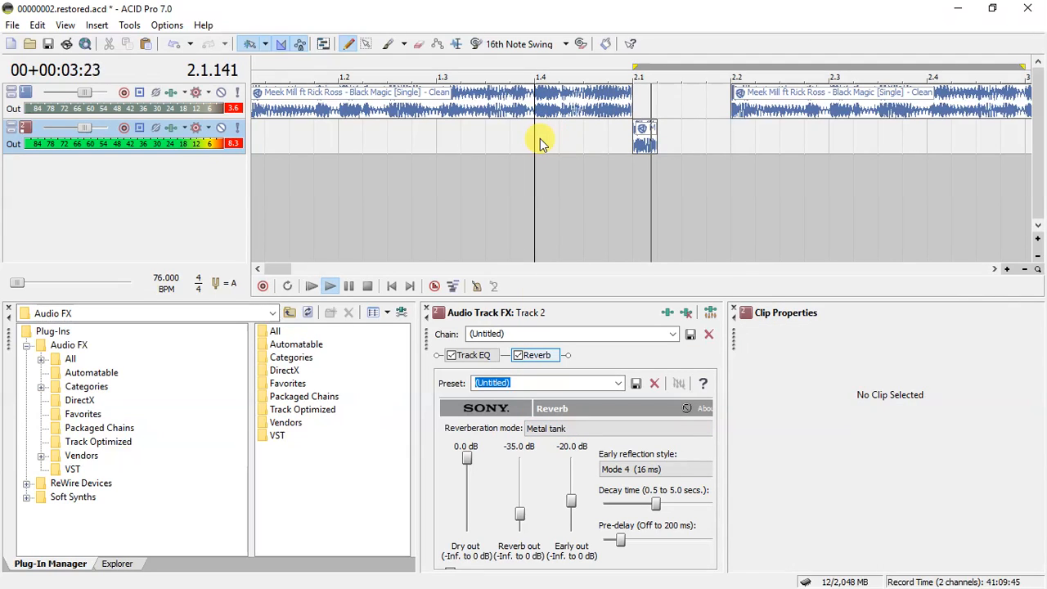
key("space")
key("space")
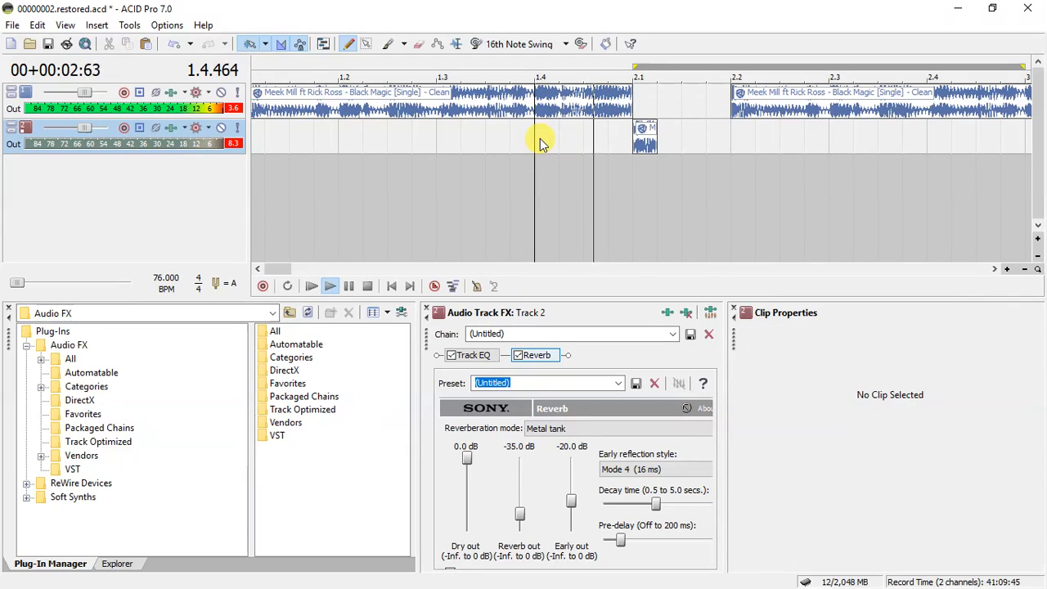
key("space")
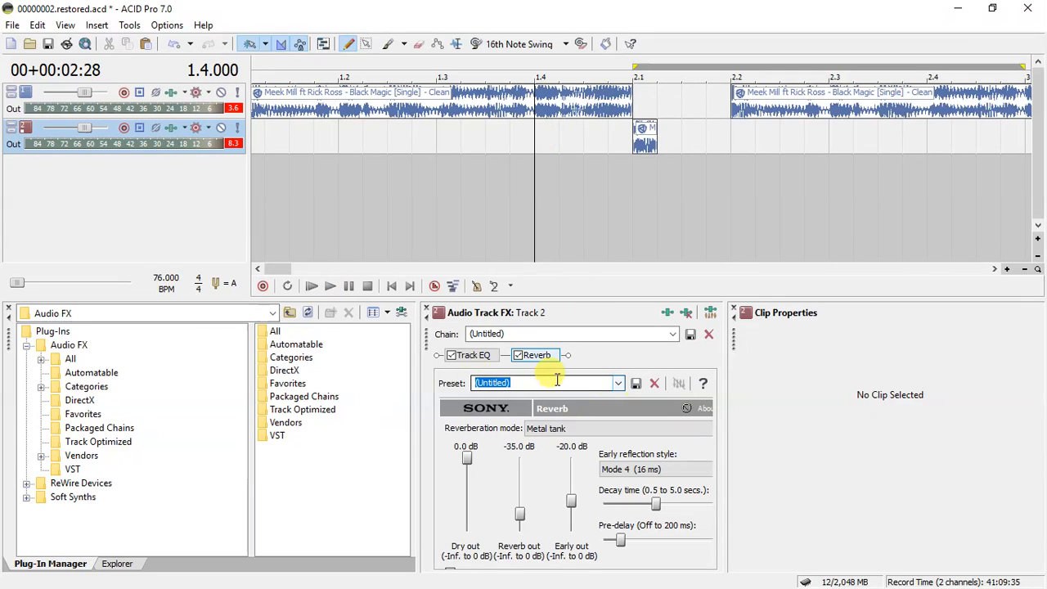
Load the [Sys] Metal tank preset in track 2's Reverb and play the passage from 1.4
left_click(617, 386)
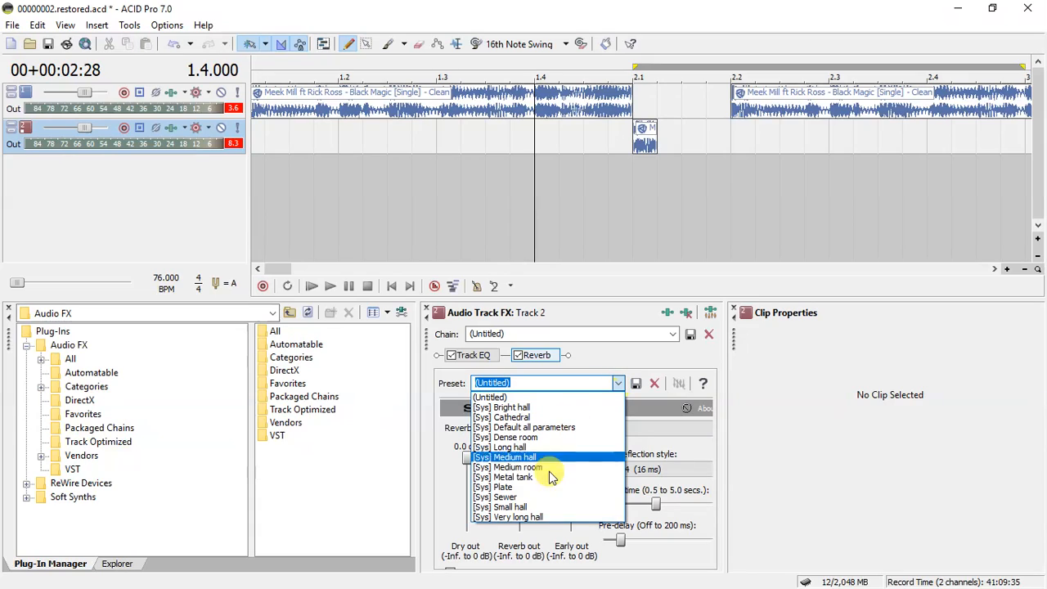
left_click(534, 478)
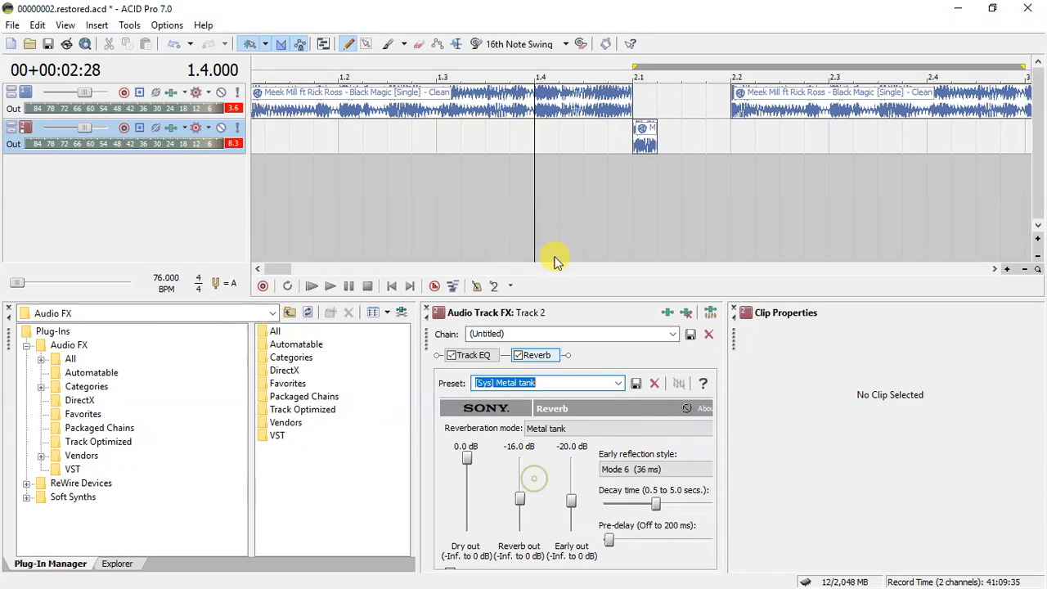
left_click(532, 132)
key("space")
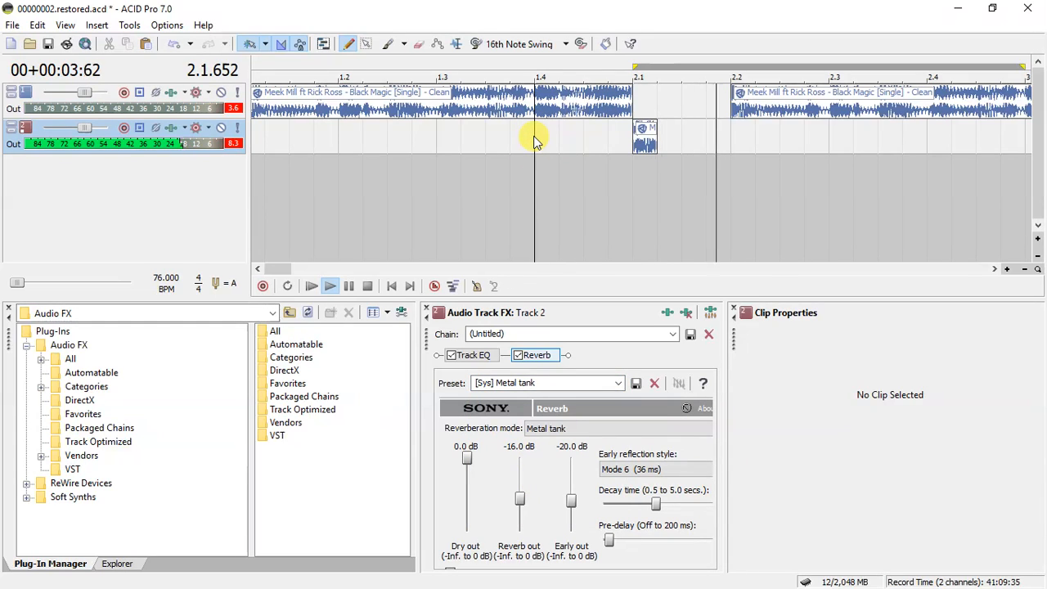
key("space")
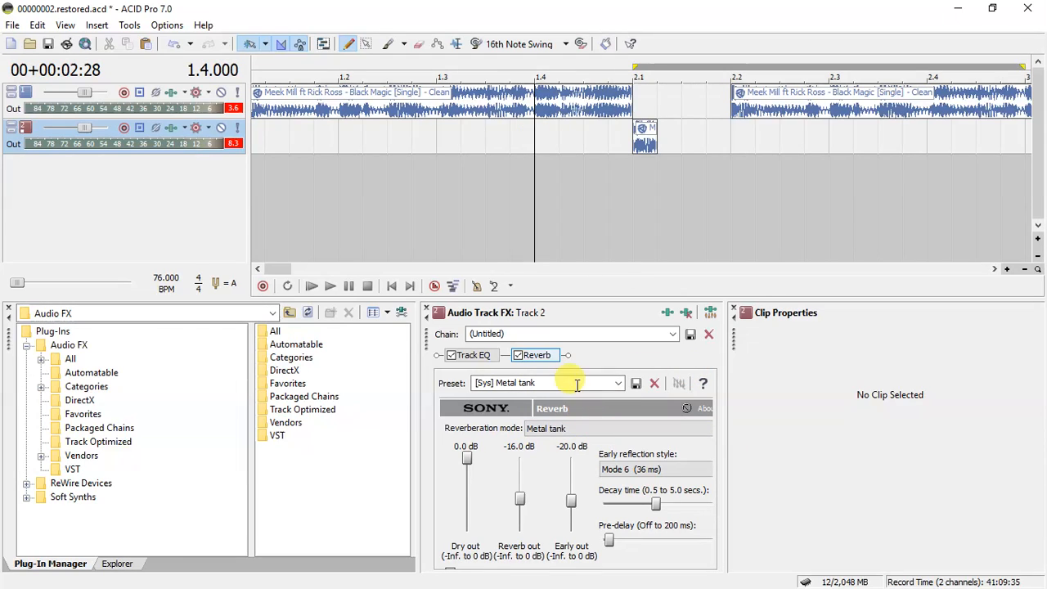
key("space")
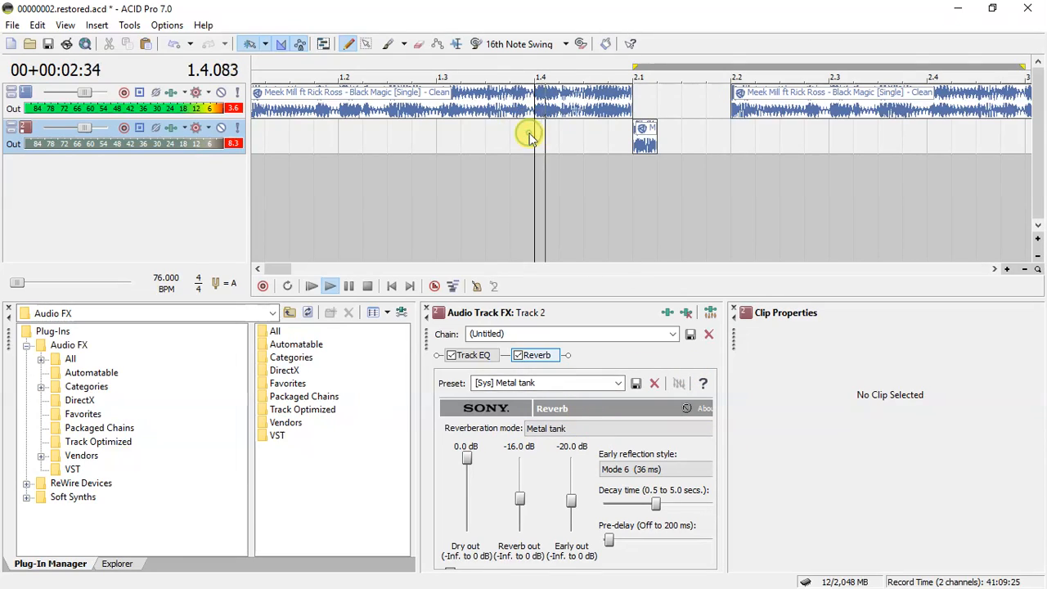
Stop playback and add the Sony ExpressFX Delay plug-in to track 2's effects chain after the Reverb
key("space")
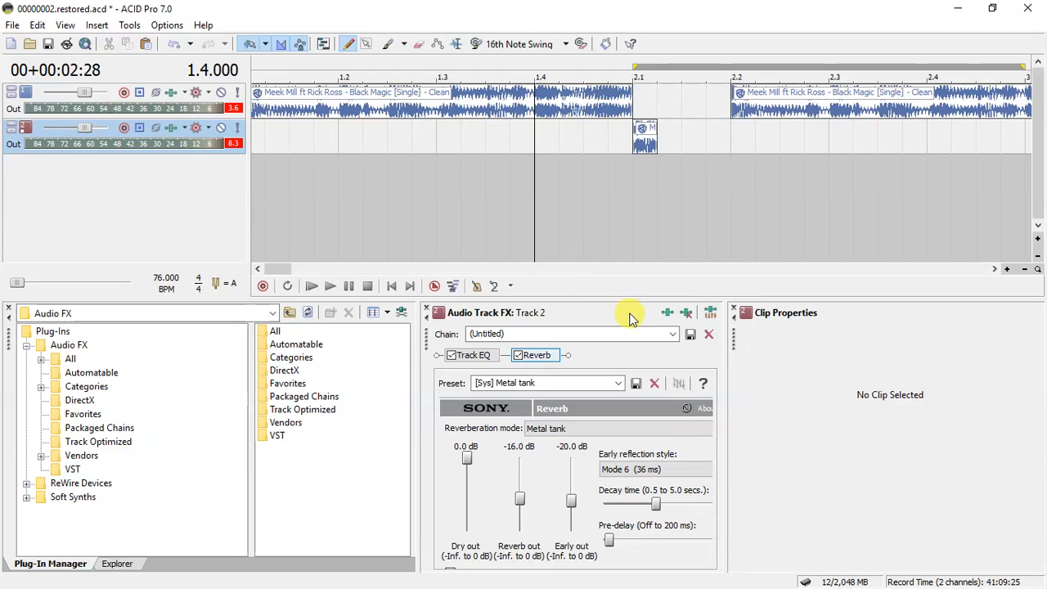
left_click(172, 128)
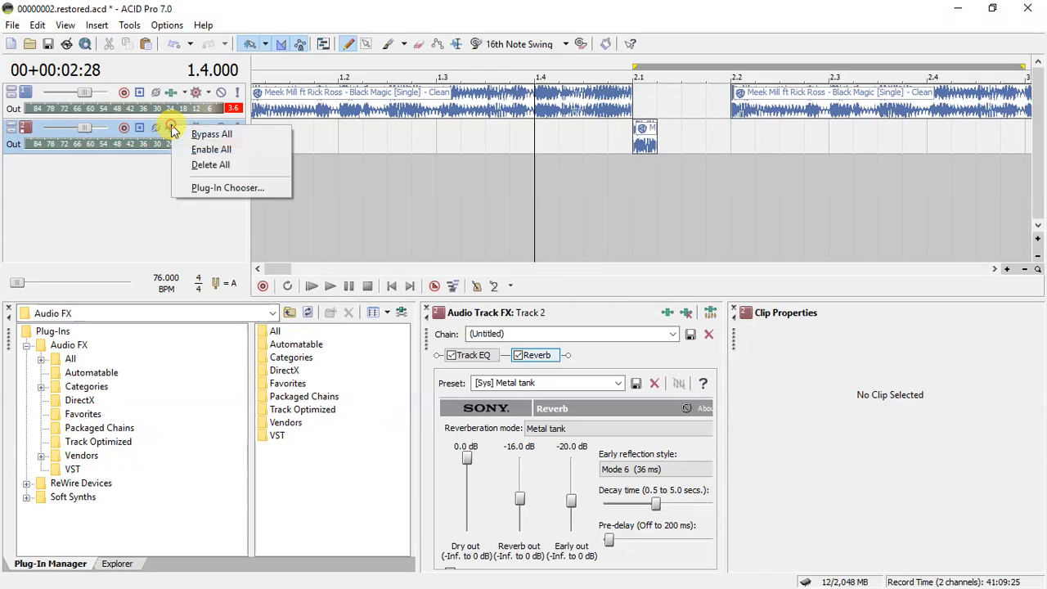
left_click(209, 187)
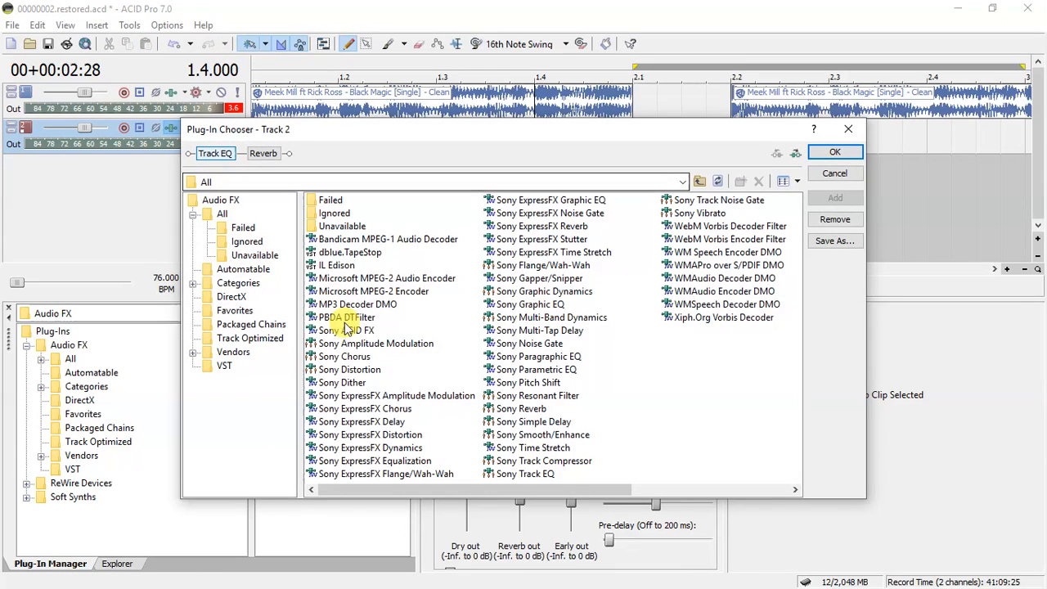
double_click(377, 421)
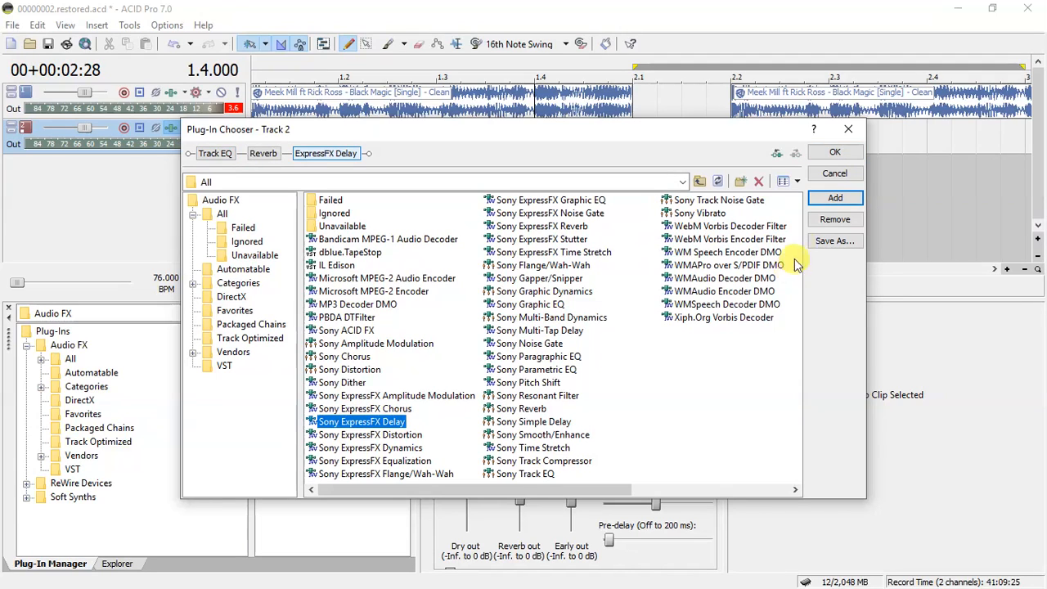
left_click(832, 153)
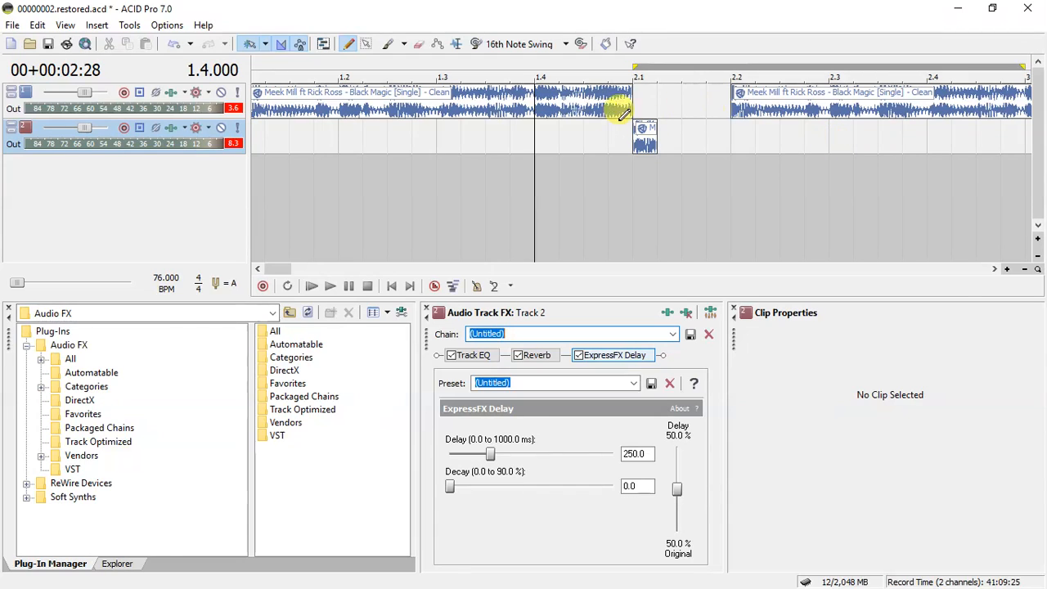
Delete the song clip at 2.2 on track 1 and play the passage from 1.4
left_click(756, 110)
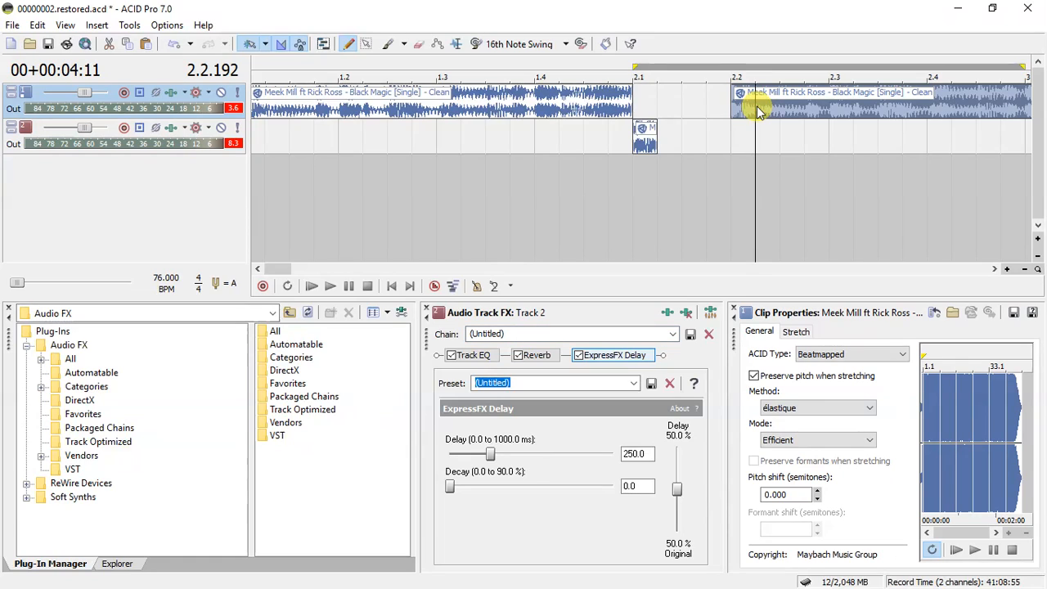
key("Delete")
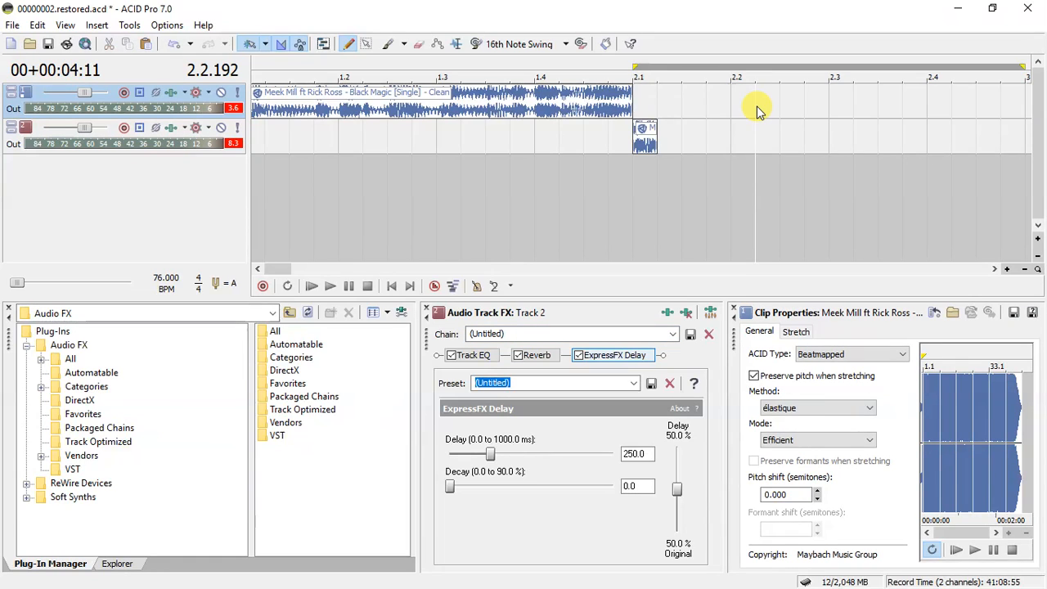
left_click(536, 131)
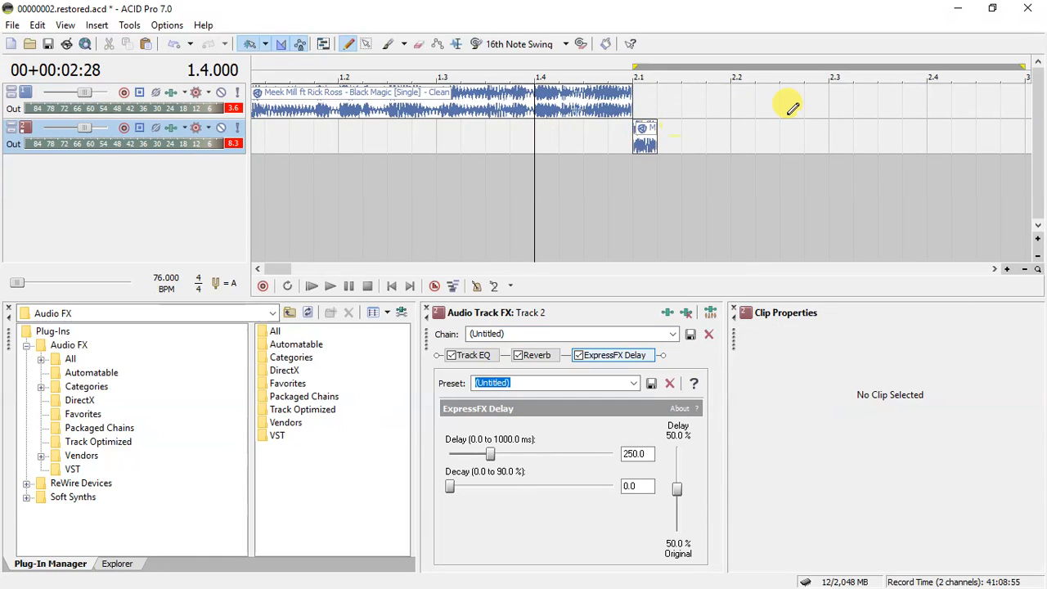
key("space")
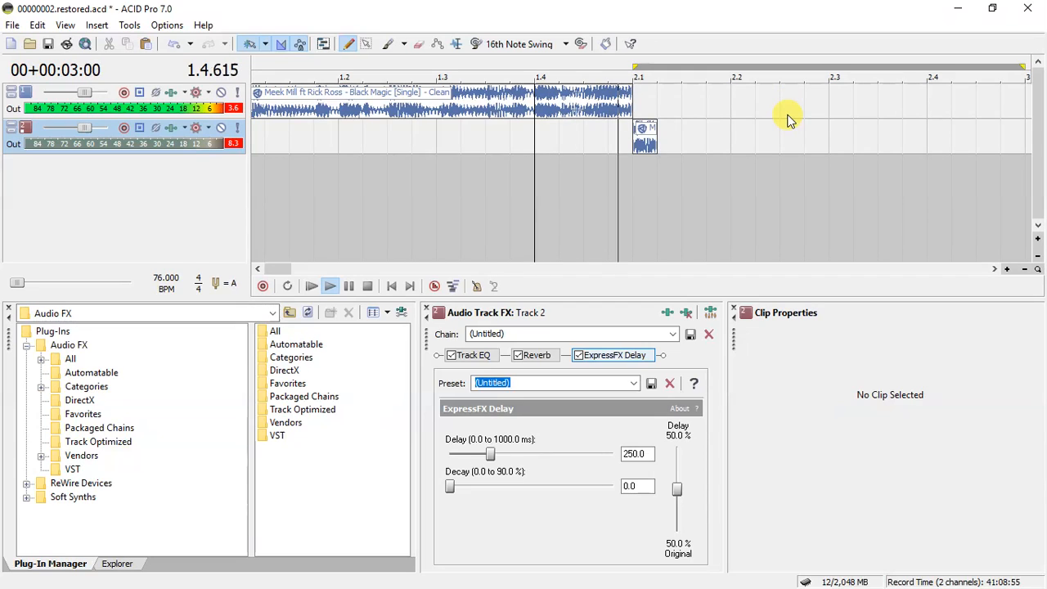
key("space")
key("space")
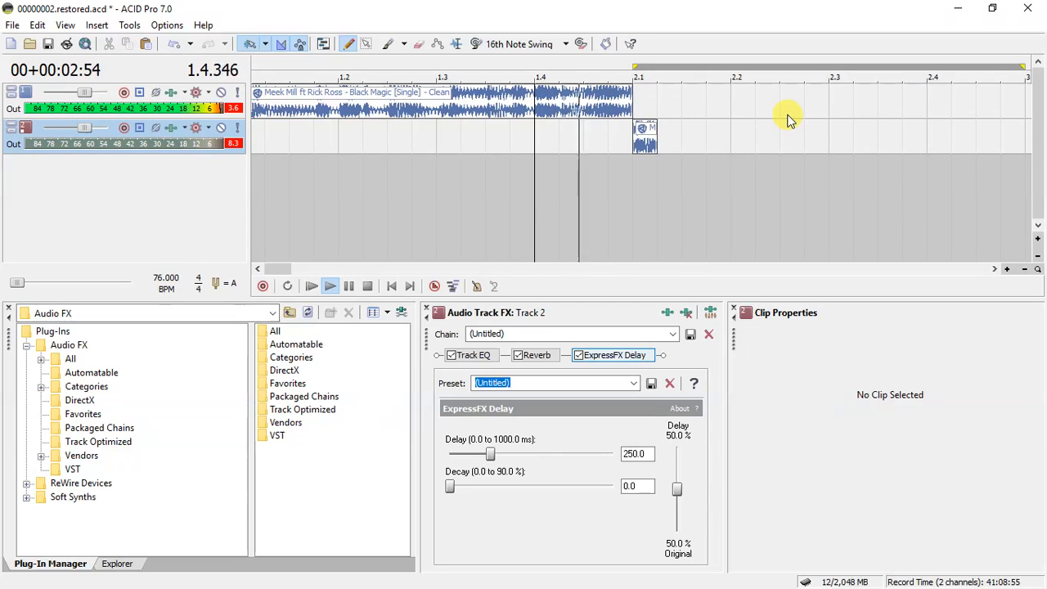
key("space")
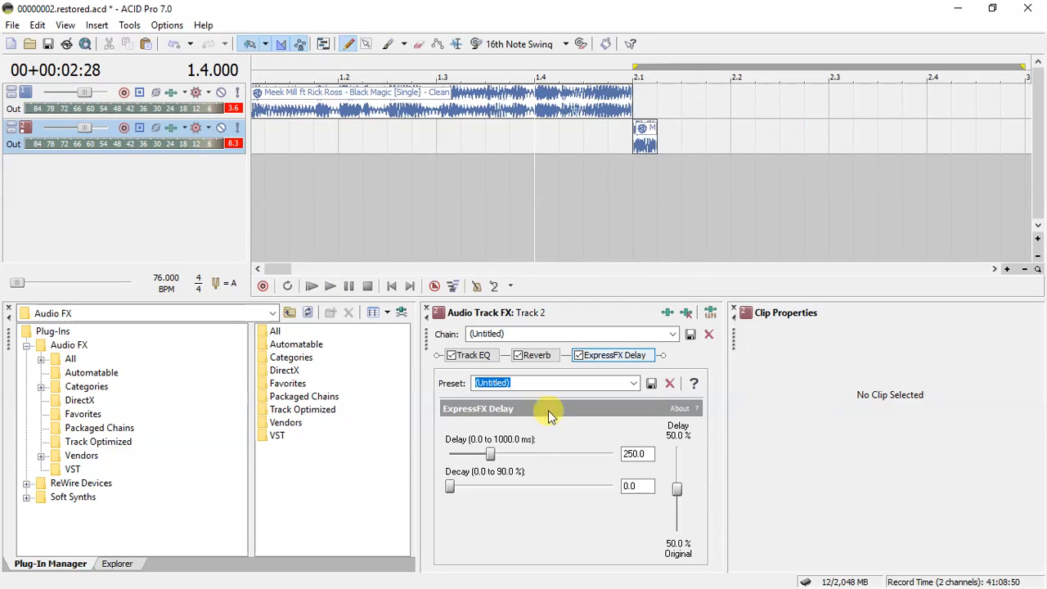
Set the ExpressFX Delay's delay time to 507 ms and play the passage from 1.4
left_click_drag(491, 454, 533, 455)
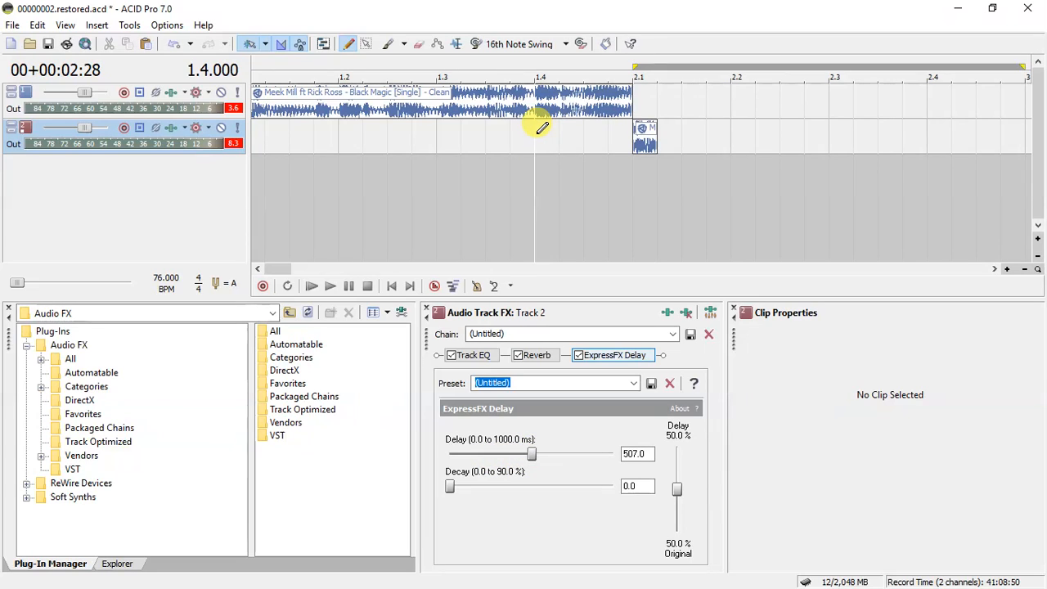
key("space")
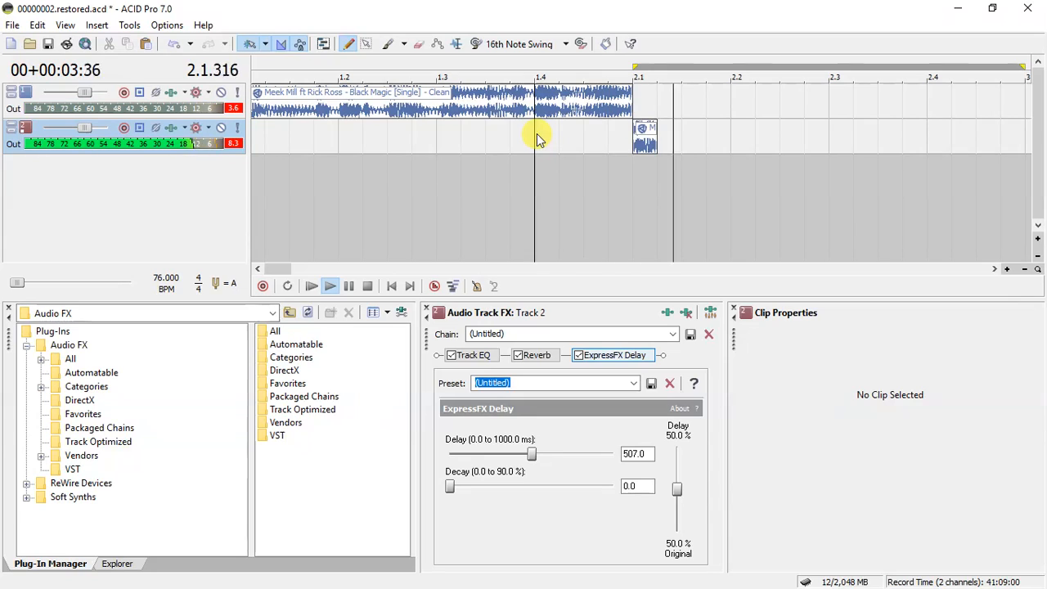
key("space")
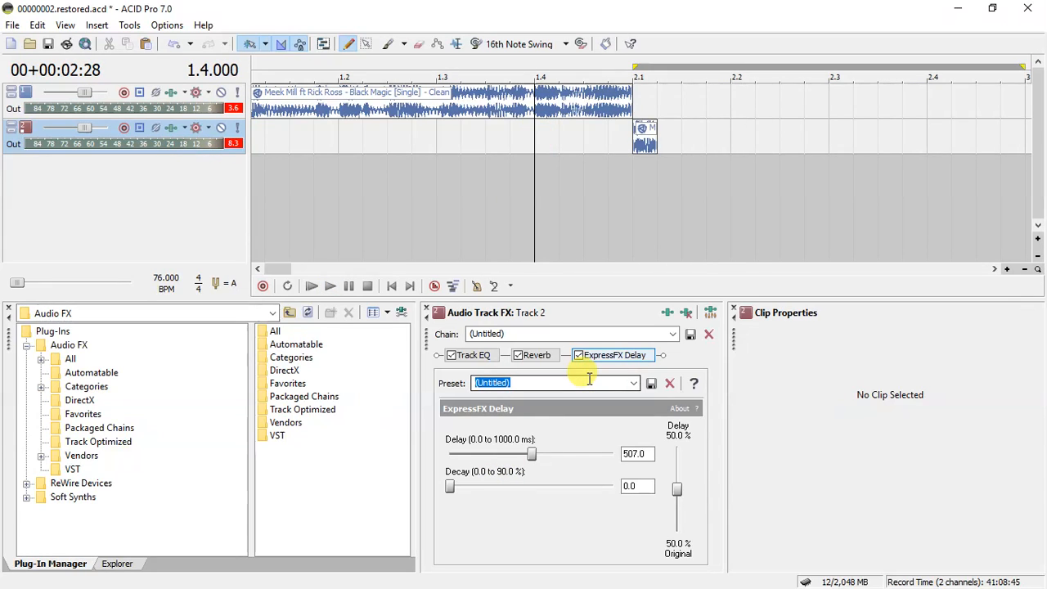
Load the [Sys] Echo chamber preset in track 2's ExpressFX Delay and play the passage from 1.4
left_click(633, 384)
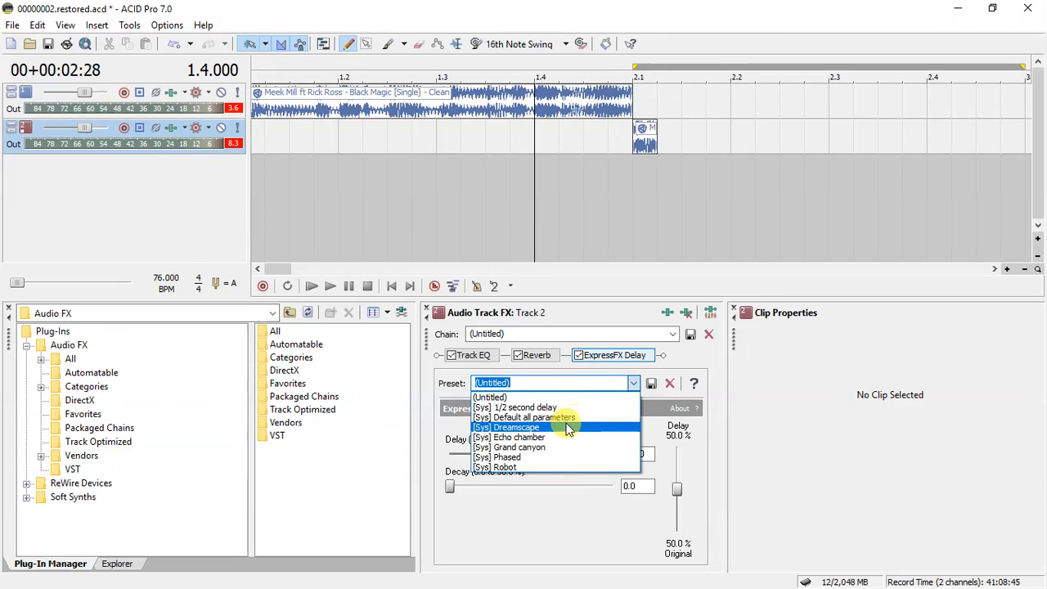
left_click(536, 436)
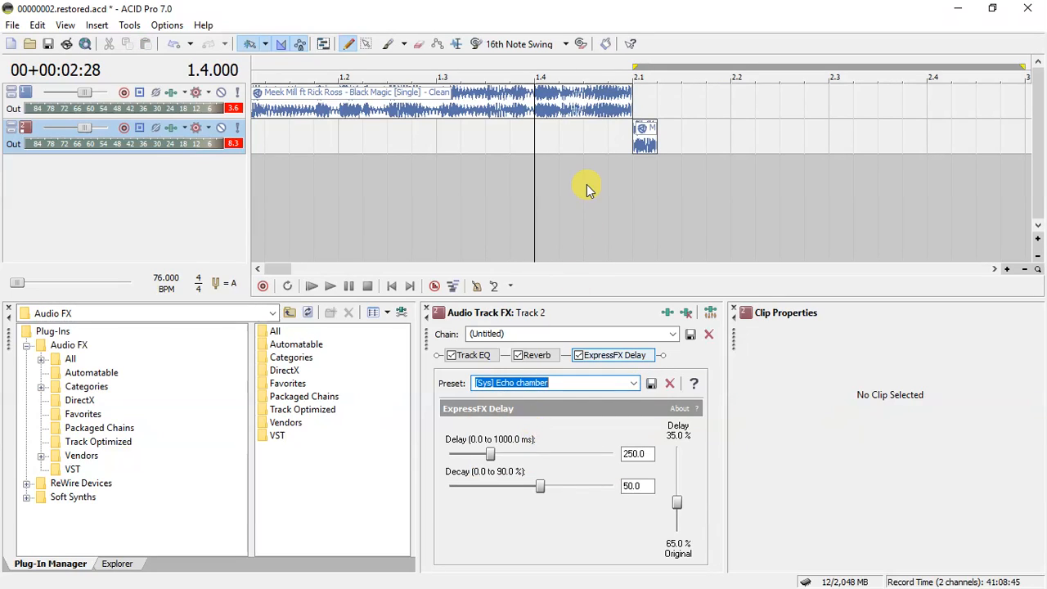
left_click(532, 137)
key("space")
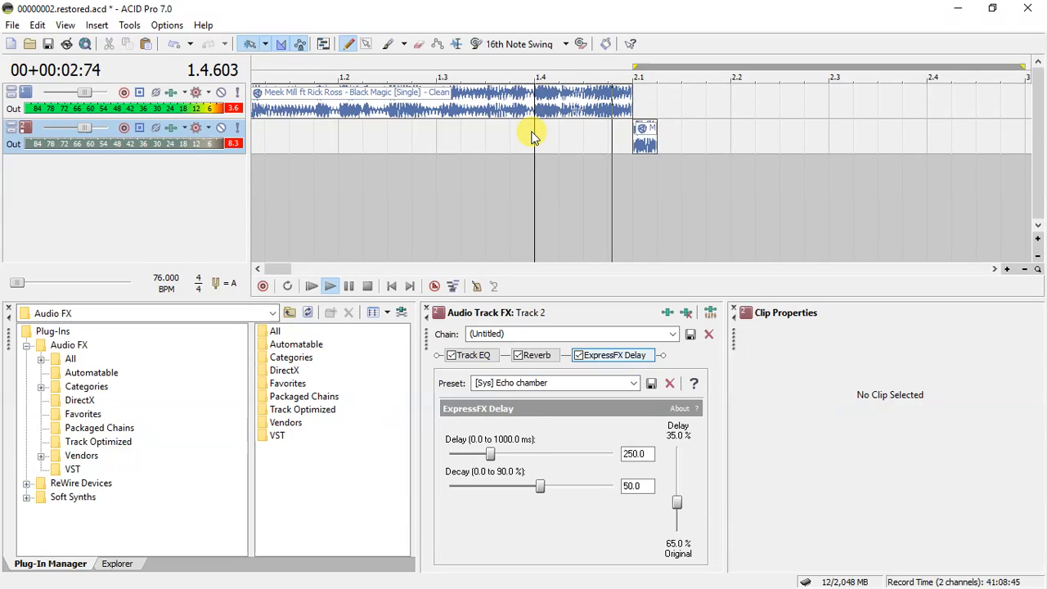
key("space")
key("space")
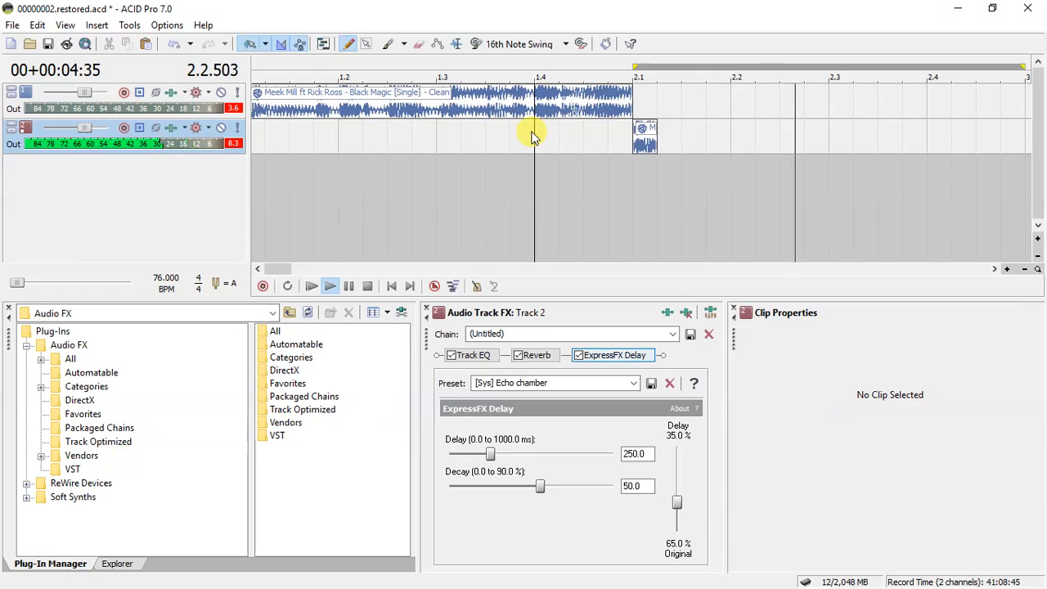
key("space")
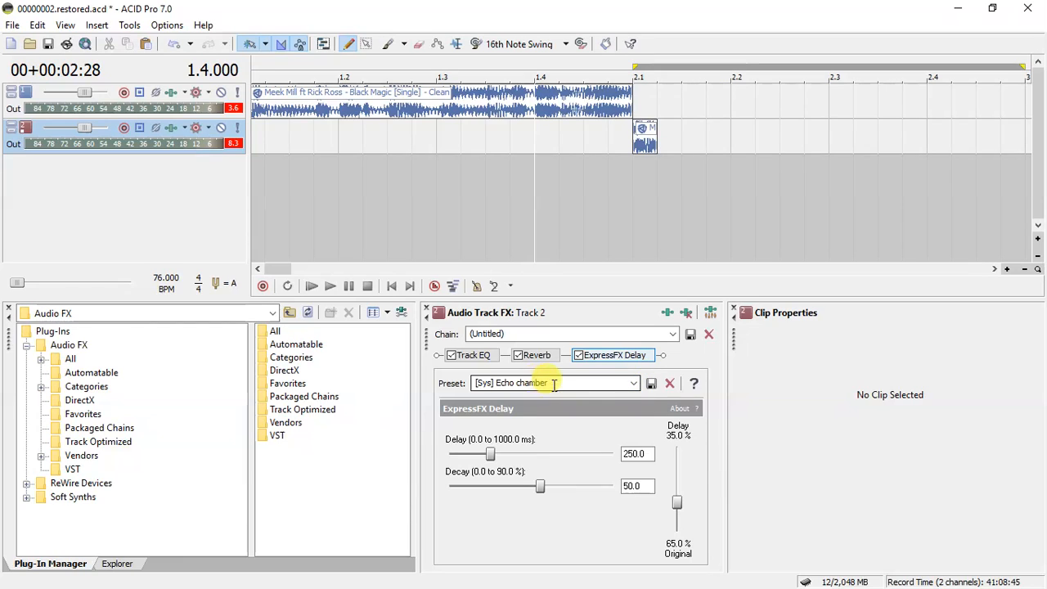
Load the [Sys] Dreamscape preset in track 2's ExpressFX Delay and play the song from 1.3 and from 1.4
left_click(635, 384)
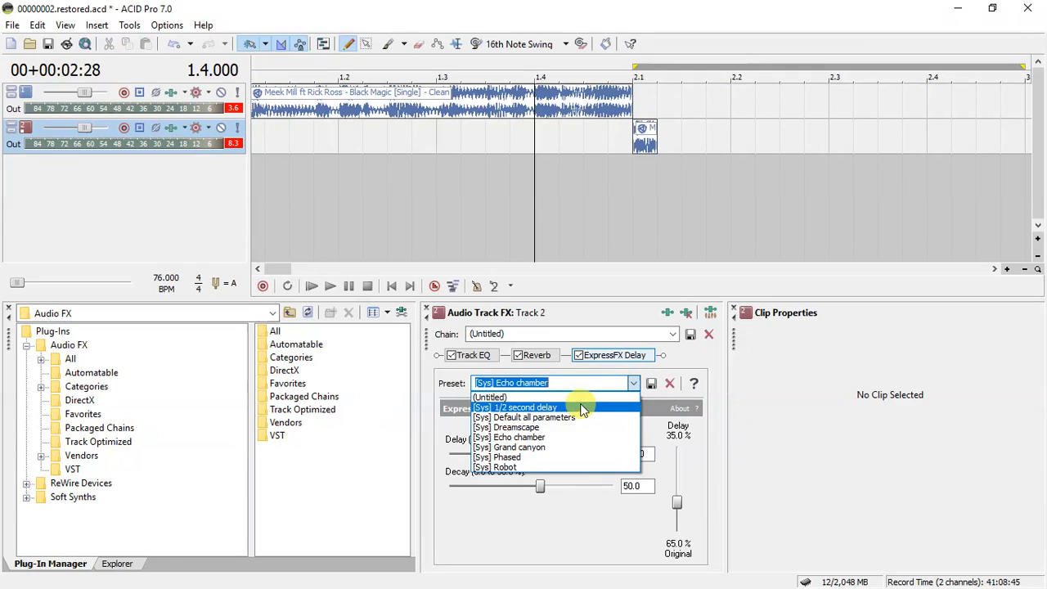
left_click(533, 427)
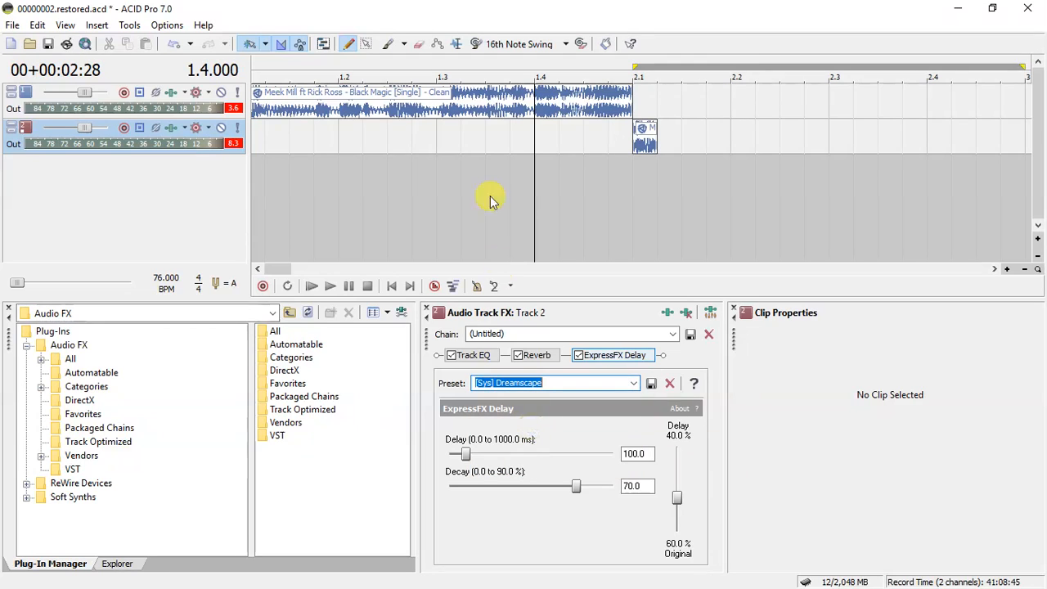
left_click(439, 121)
key("space")
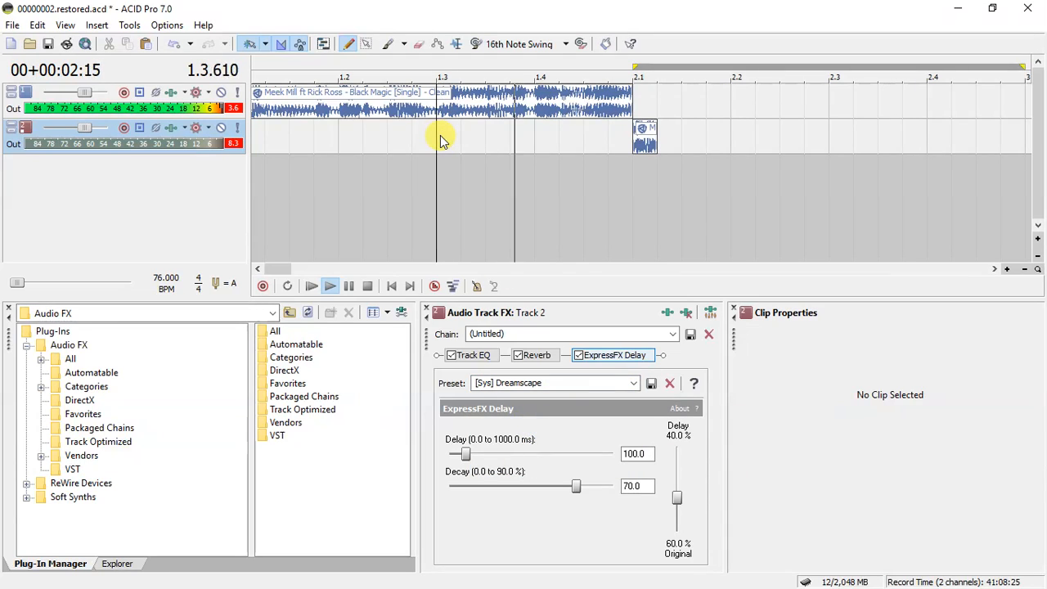
key("space")
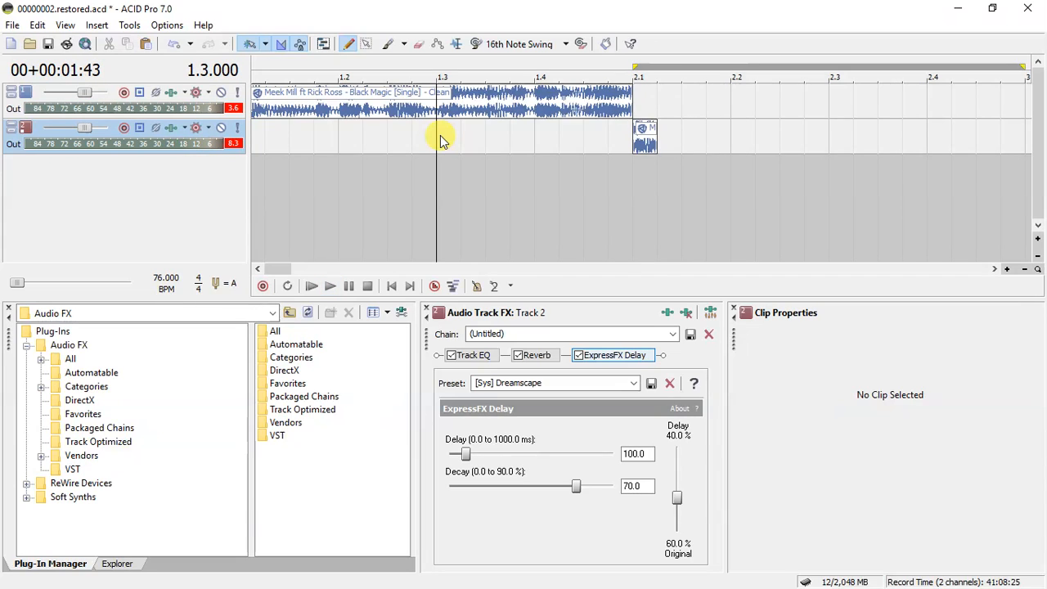
key("space")
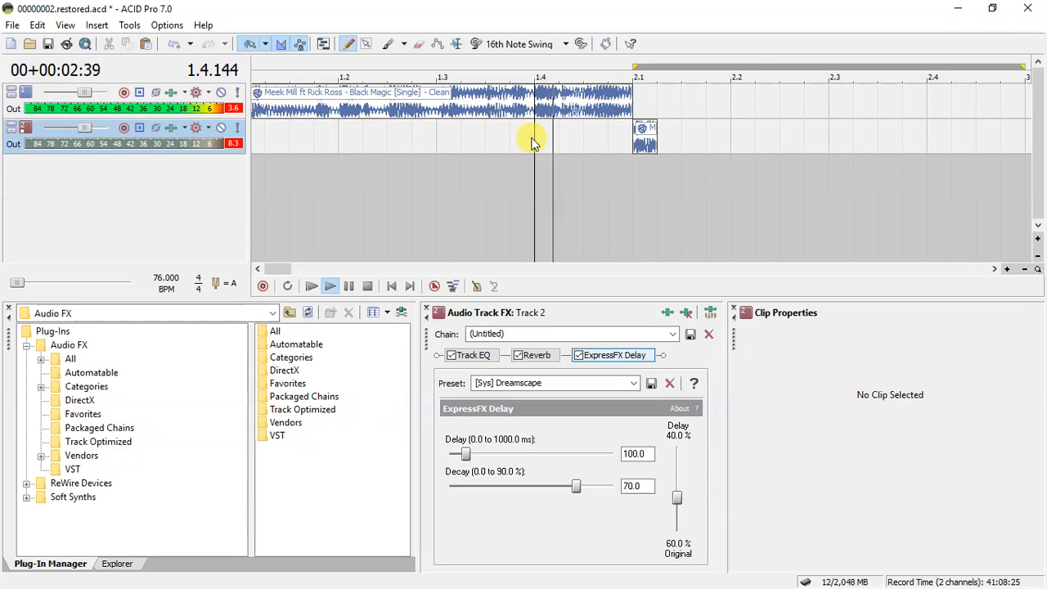
key("space")
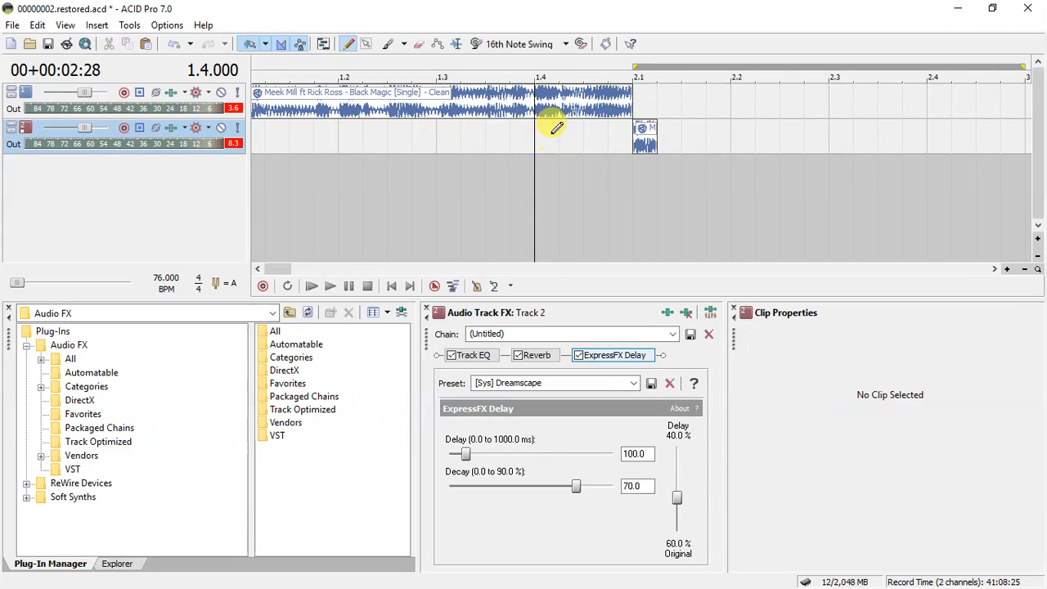
Copy track 2's short clip at 2.1 so that the duplicate starts at 2.2
left_click(643, 135)
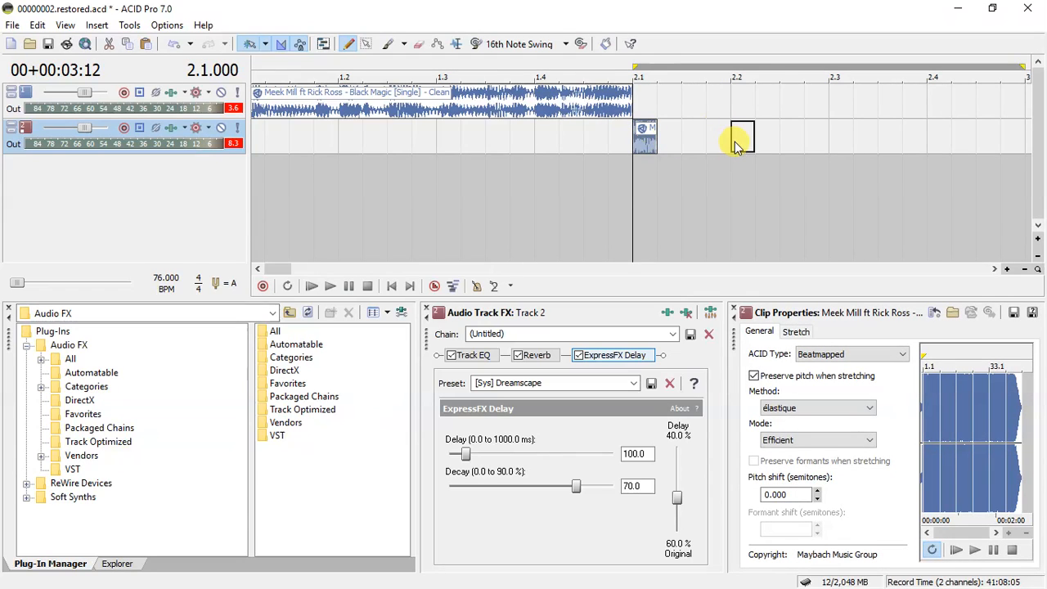
left_click_drag(735, 145, 734, 146)
Copy track 1's song clip so that the duplicate starts at 2.3, and play the passage from 1.4
left_click_drag(543, 105, 1029, 106)
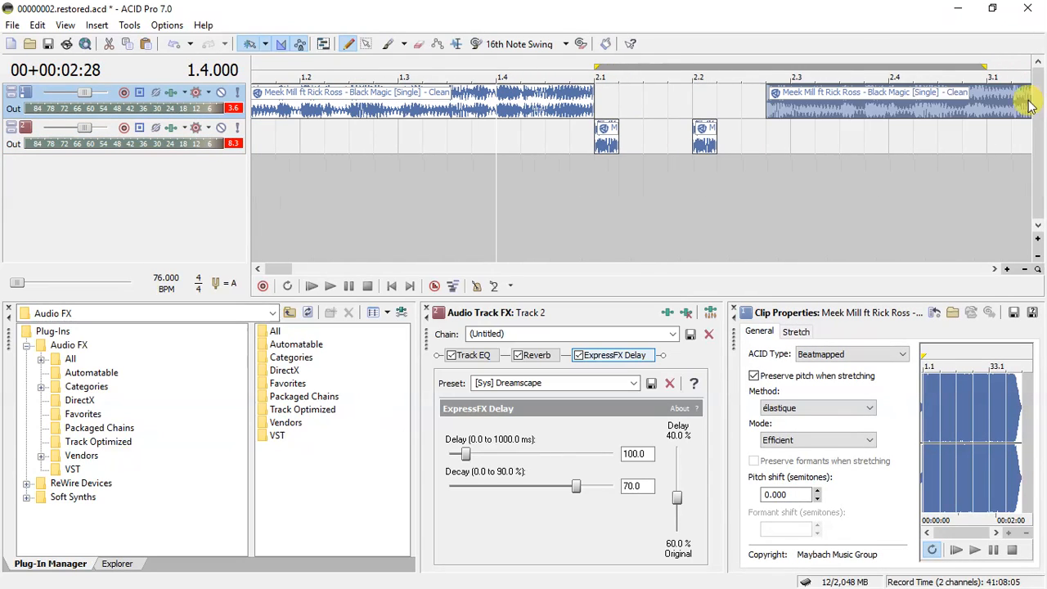
left_click_drag(842, 106, 867, 108)
key("space")
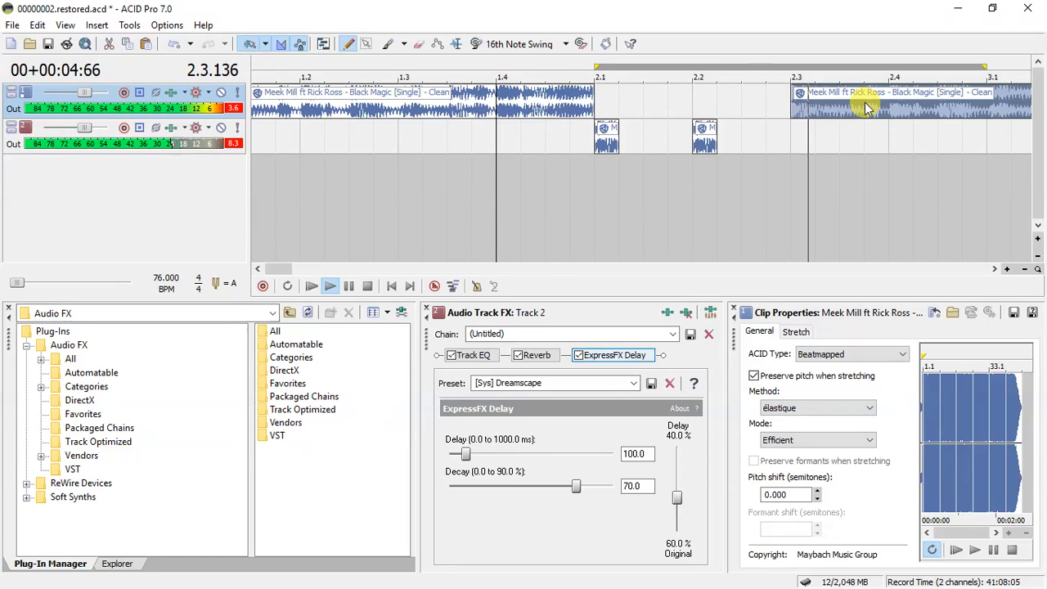
key("space")
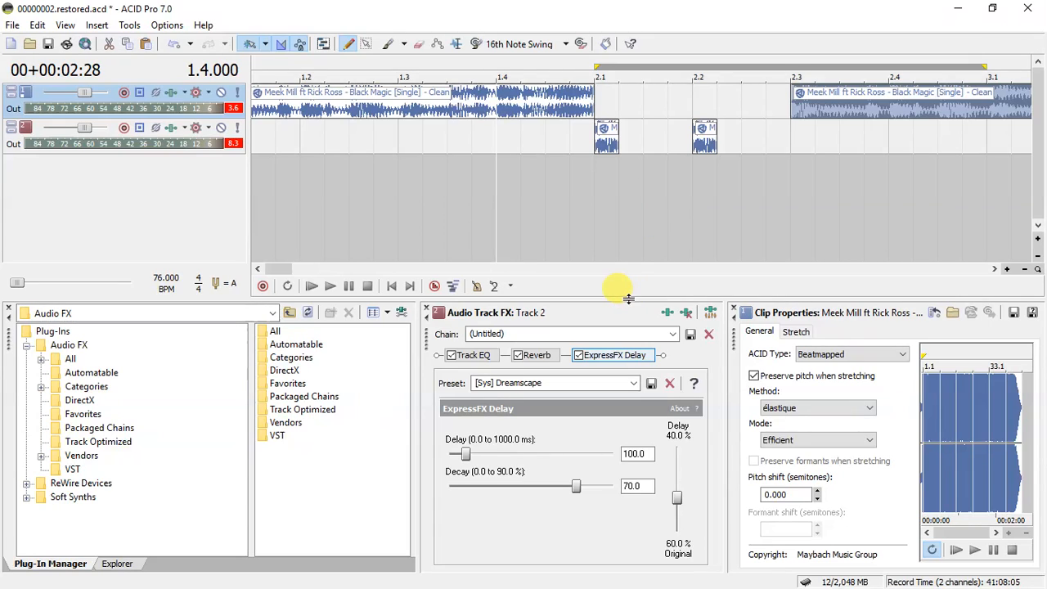
Enlarge the track area vertically and place the cursor at 1.4.192 on track 2
left_click_drag(627, 298, 633, 342)
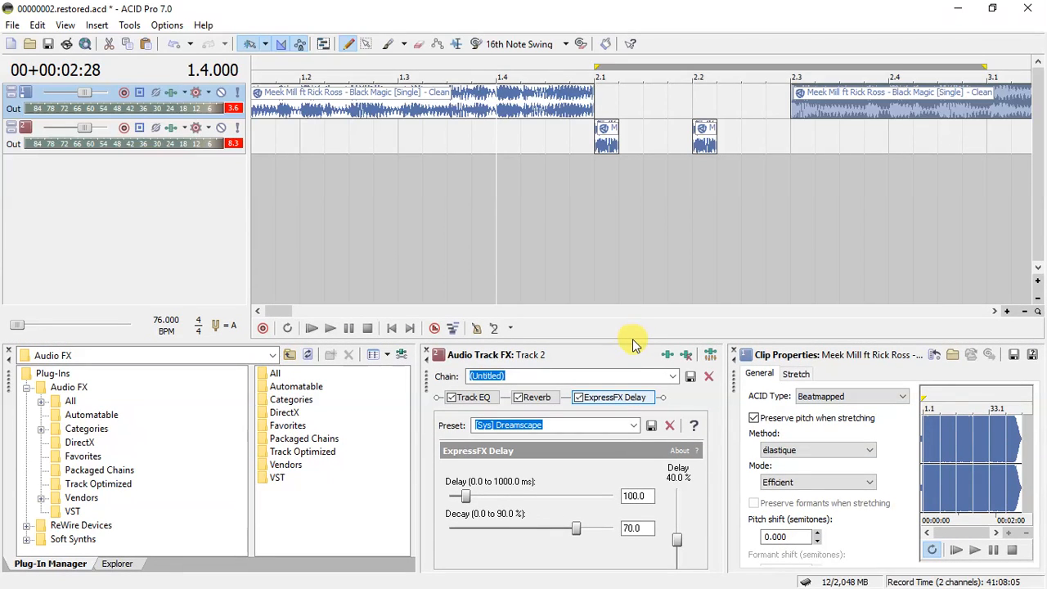
left_click(520, 125)
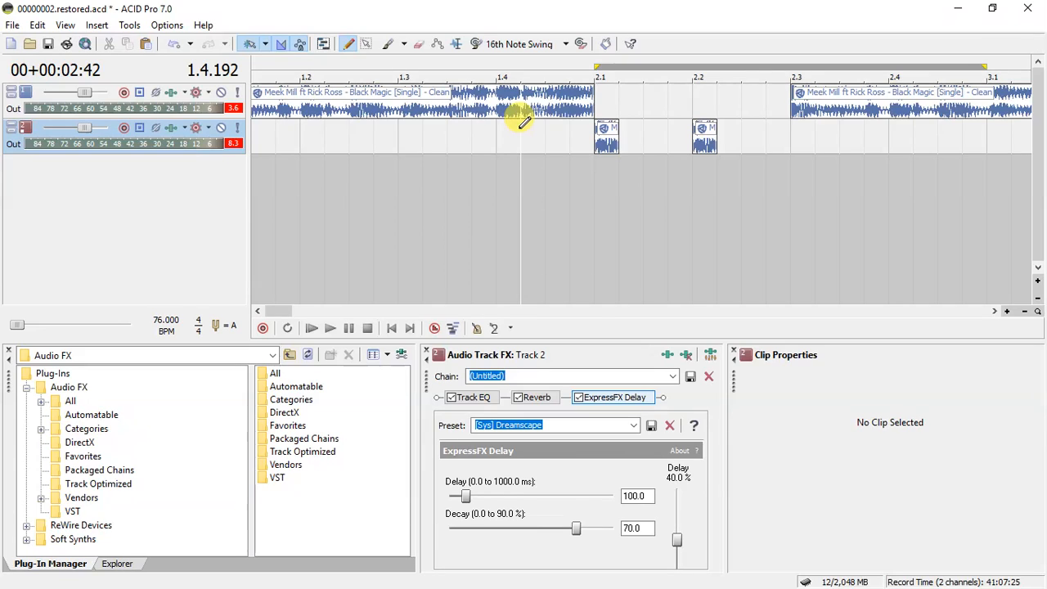
key("super")
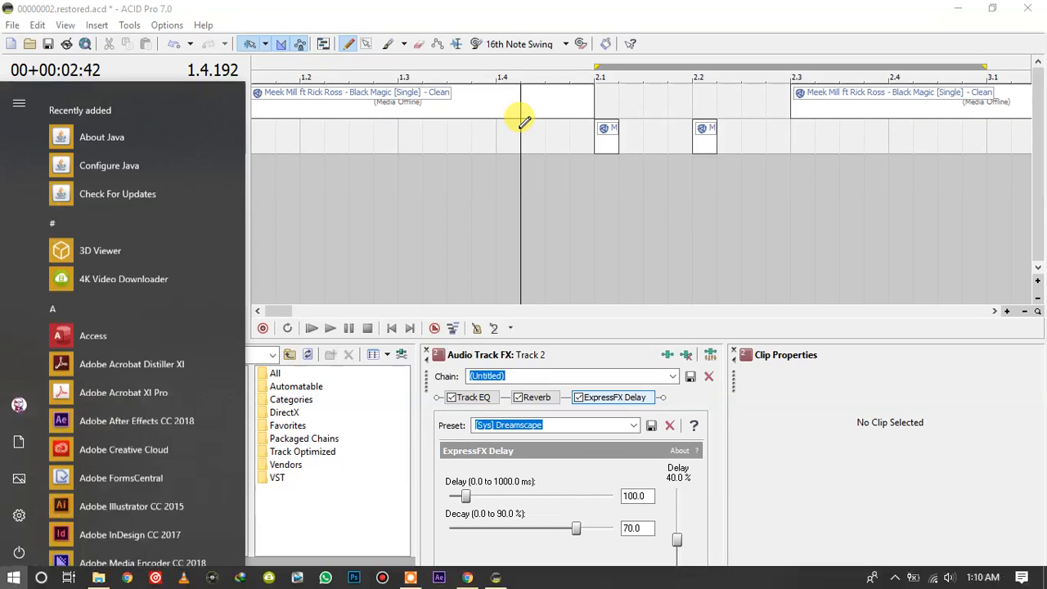
left_click(412, 577)
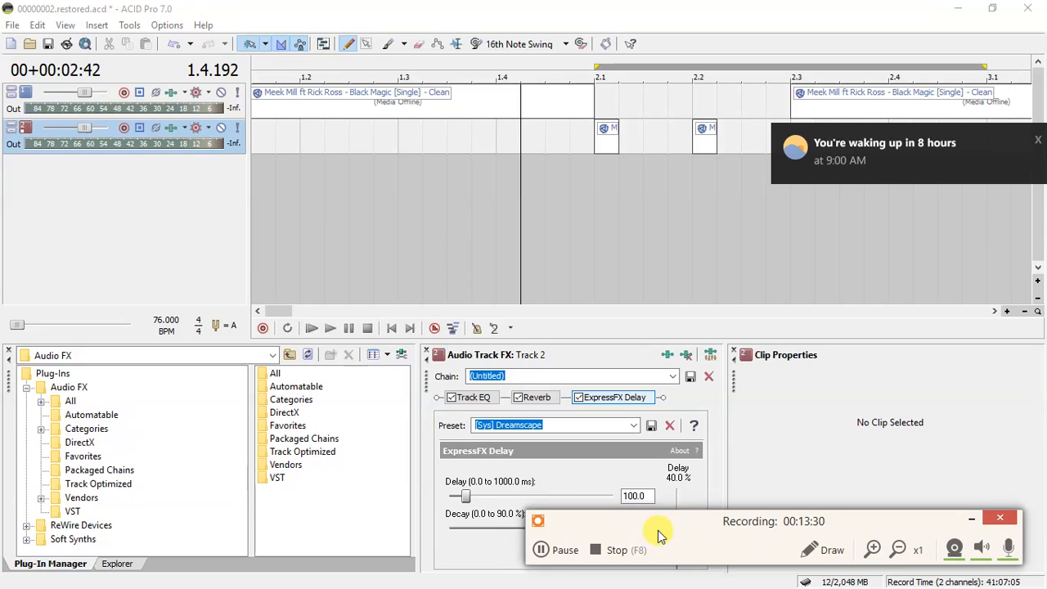